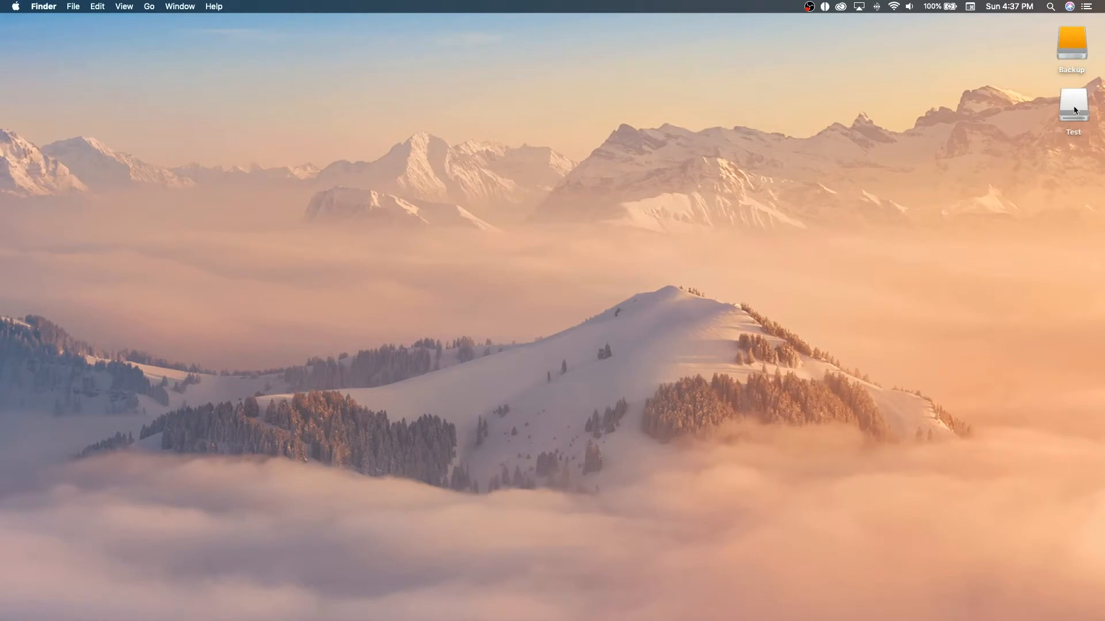
- Open the 100MSDCF photo folder inside DCIM on the Test drive
double_click(1074, 109)
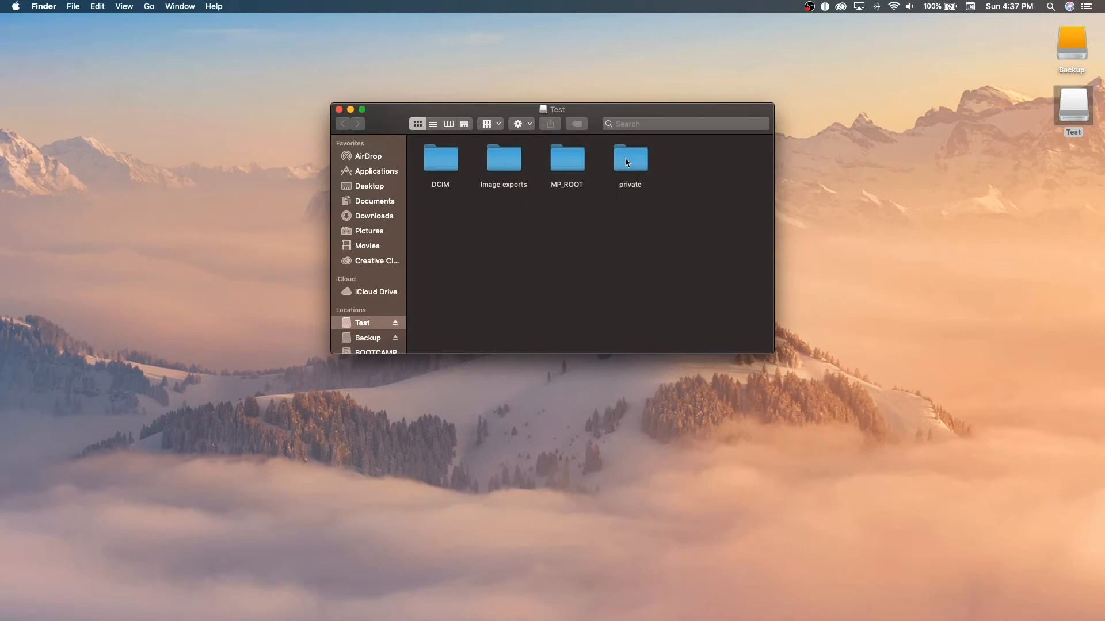
double_click(437, 157)
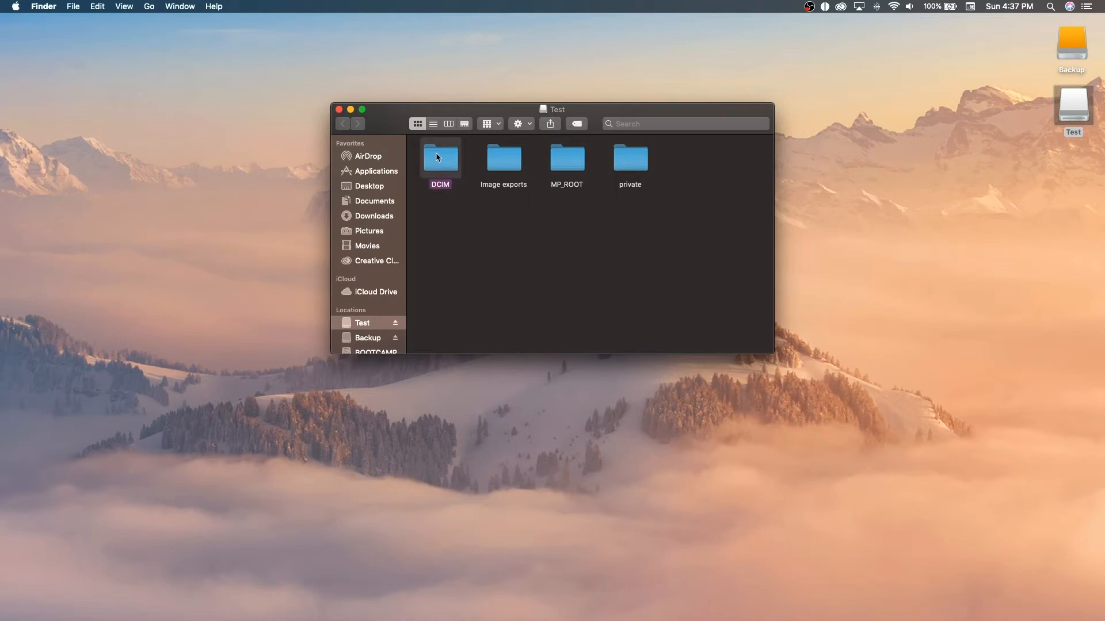
double_click(436, 155)
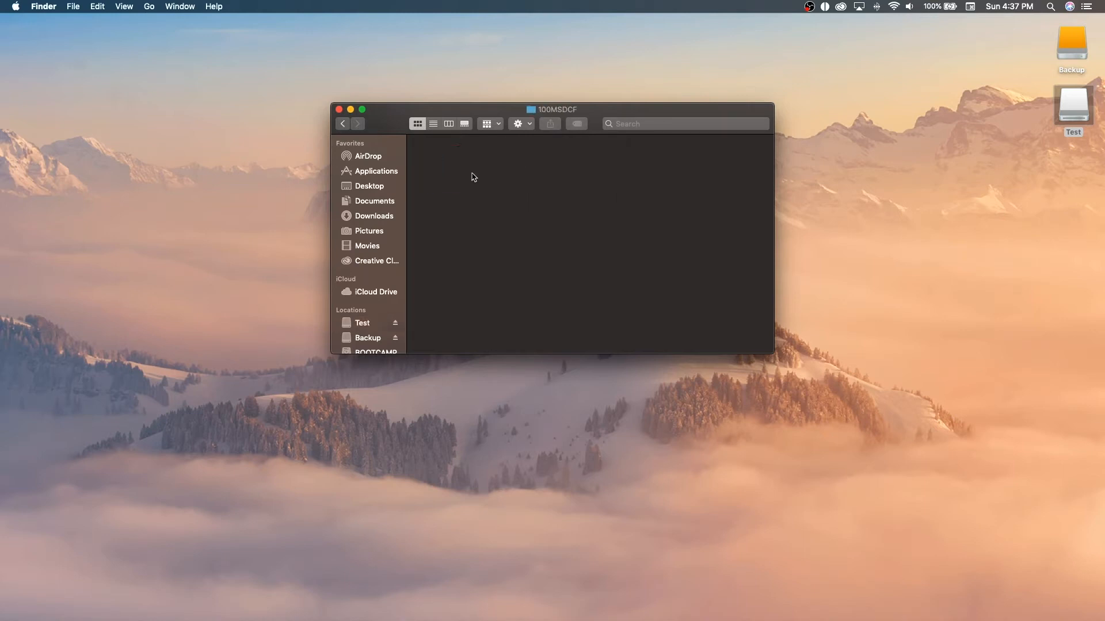
- Look through the ARW raw files in the 100MSDCF folder down to the most recent portraits, and move the window aside
scroll(473, 177, down, 2)
scroll(473, 176, down, 20)
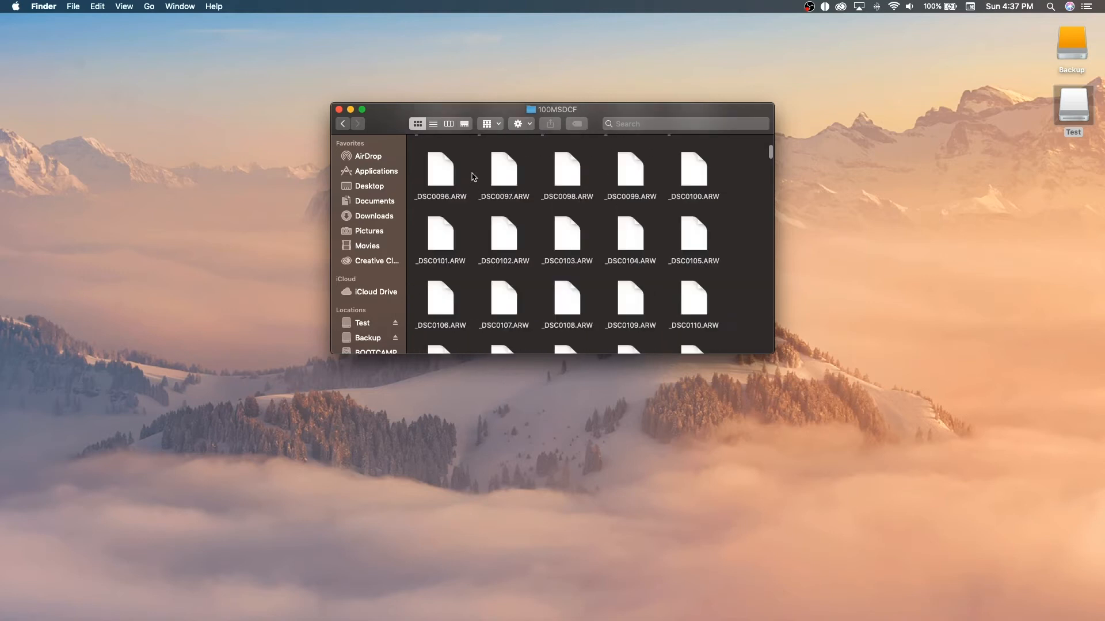
scroll(473, 176, down, 20)
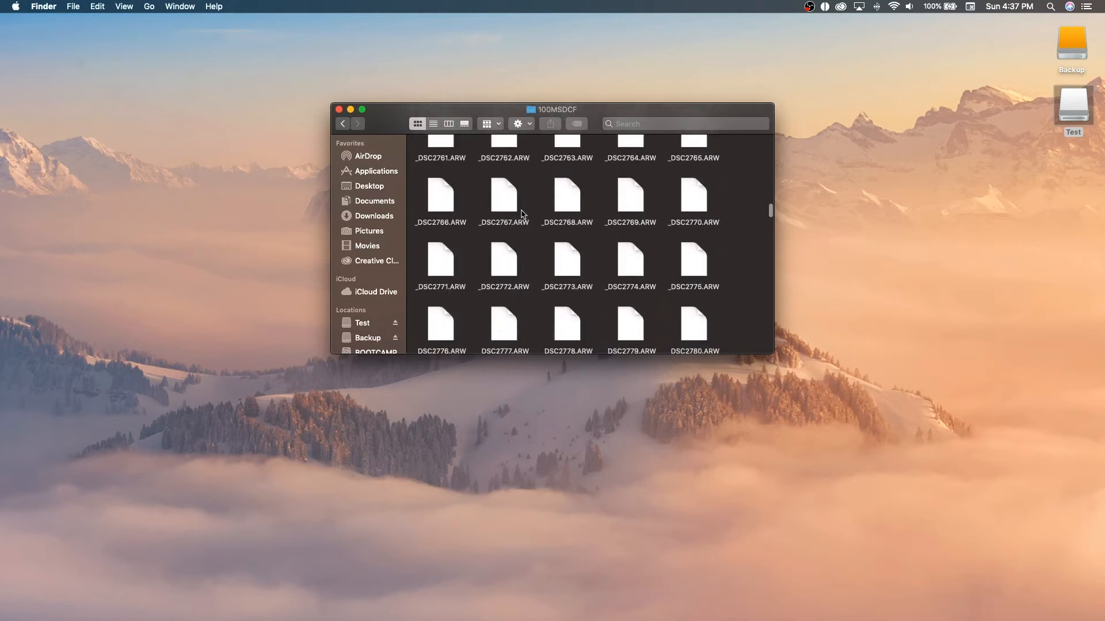
scroll(522, 214, down, 20)
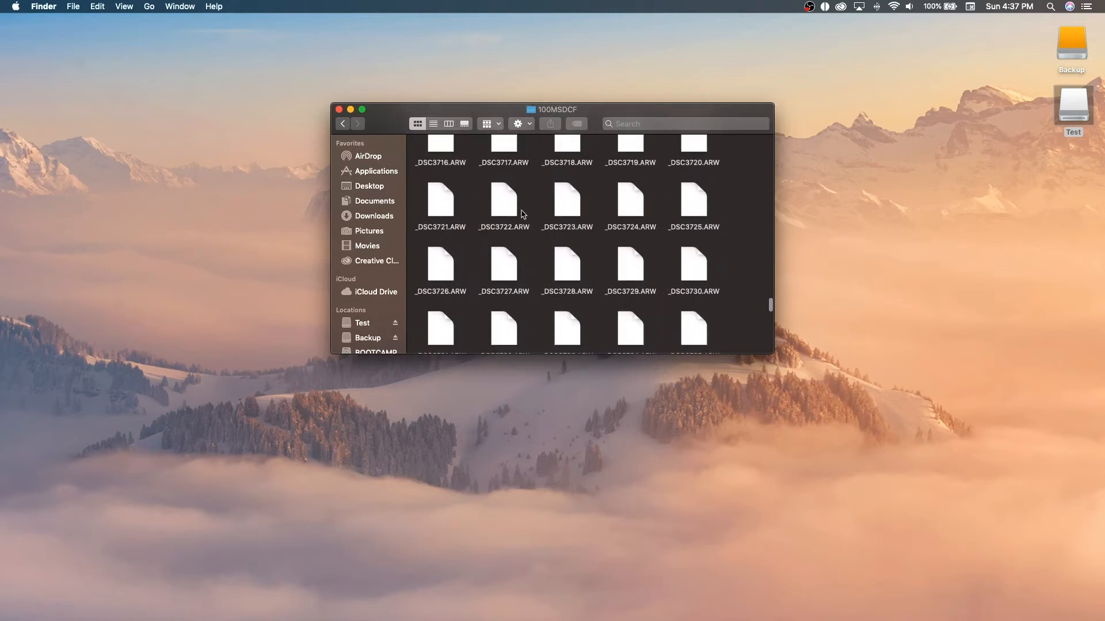
scroll(522, 214, down, 15)
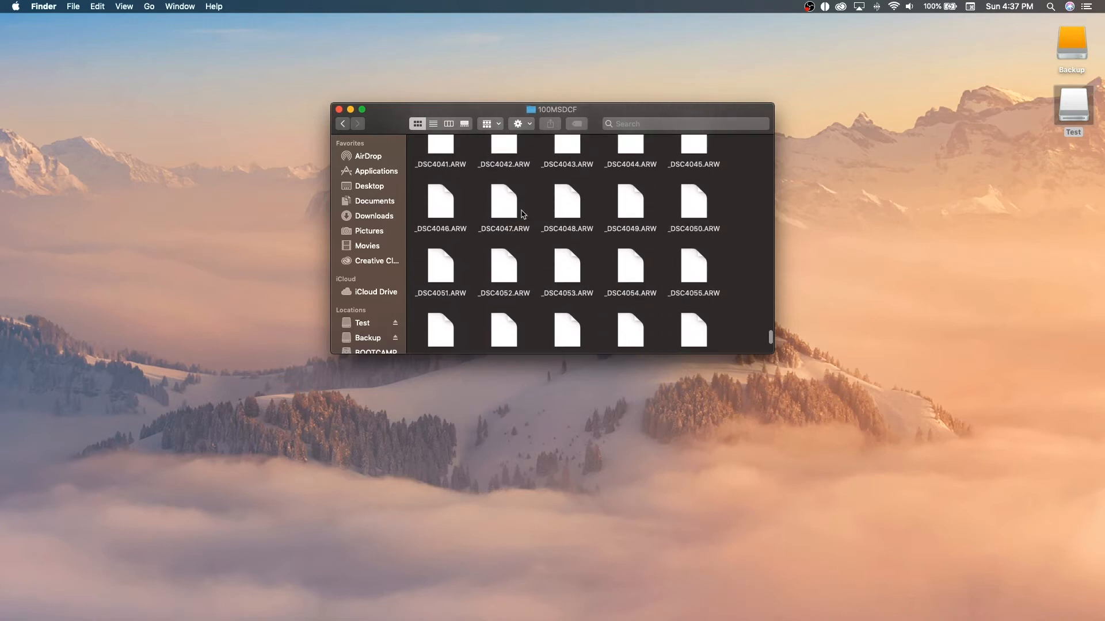
scroll(587, 238, up, 5)
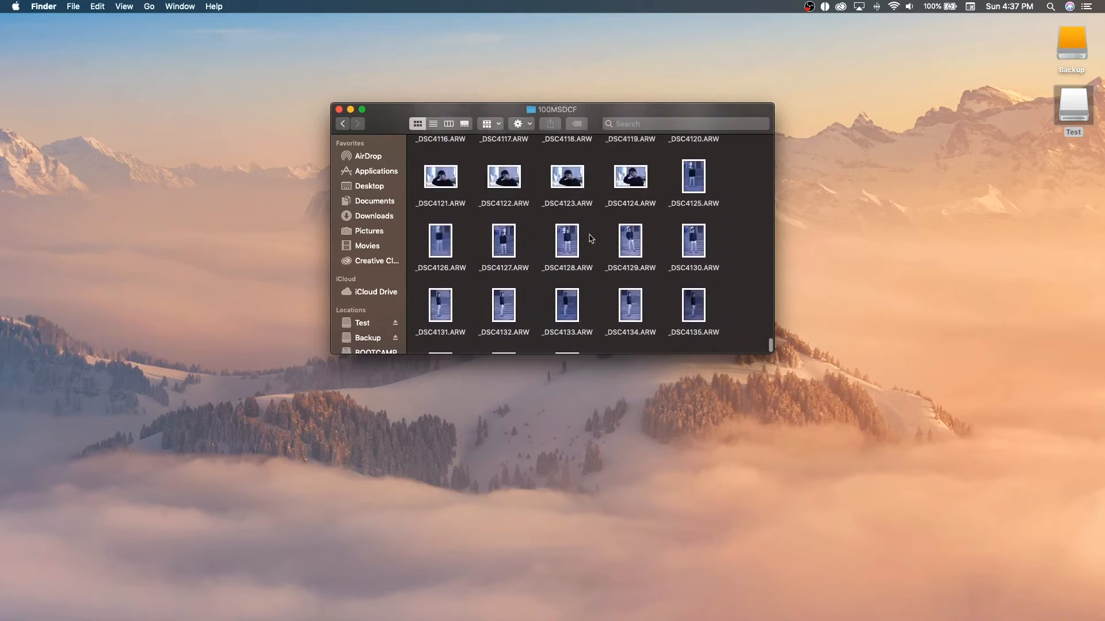
scroll(590, 238, up, 5)
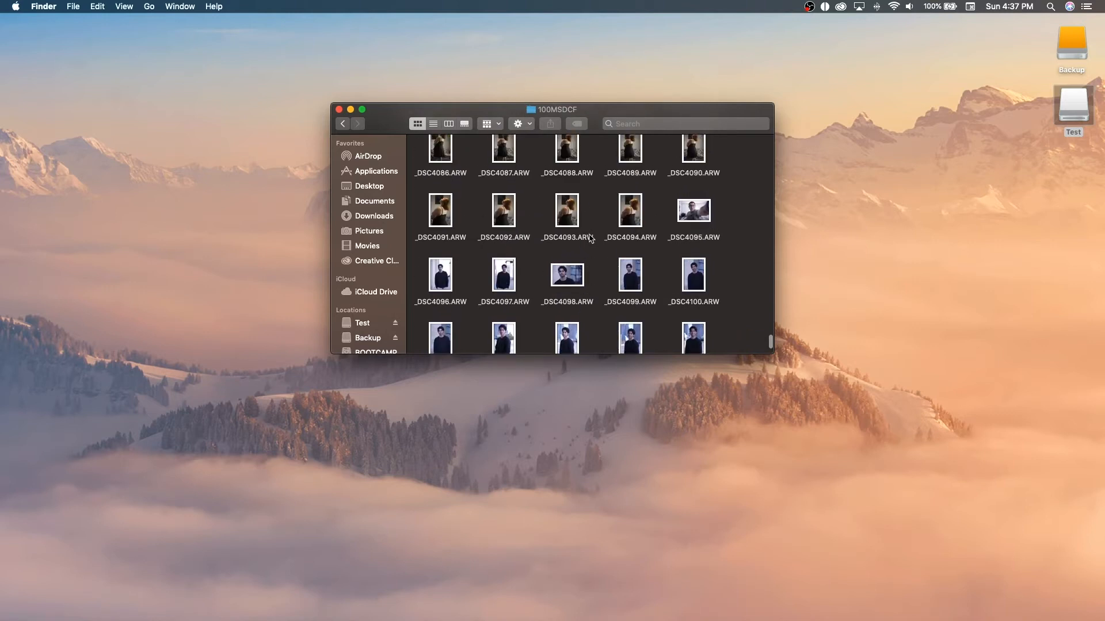
click(696, 197)
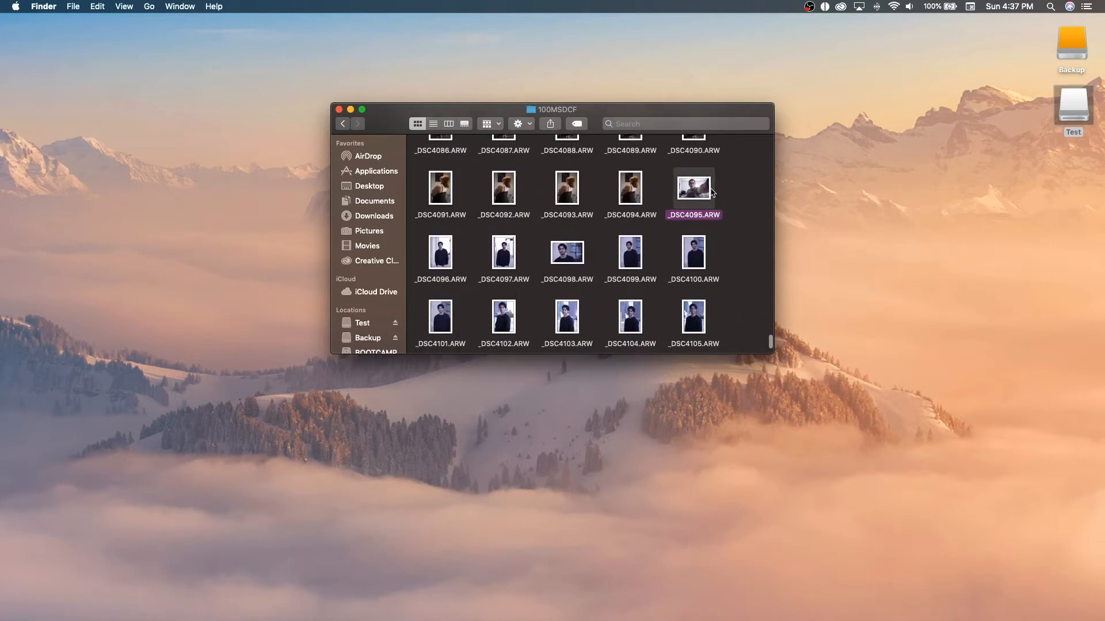
click(737, 190)
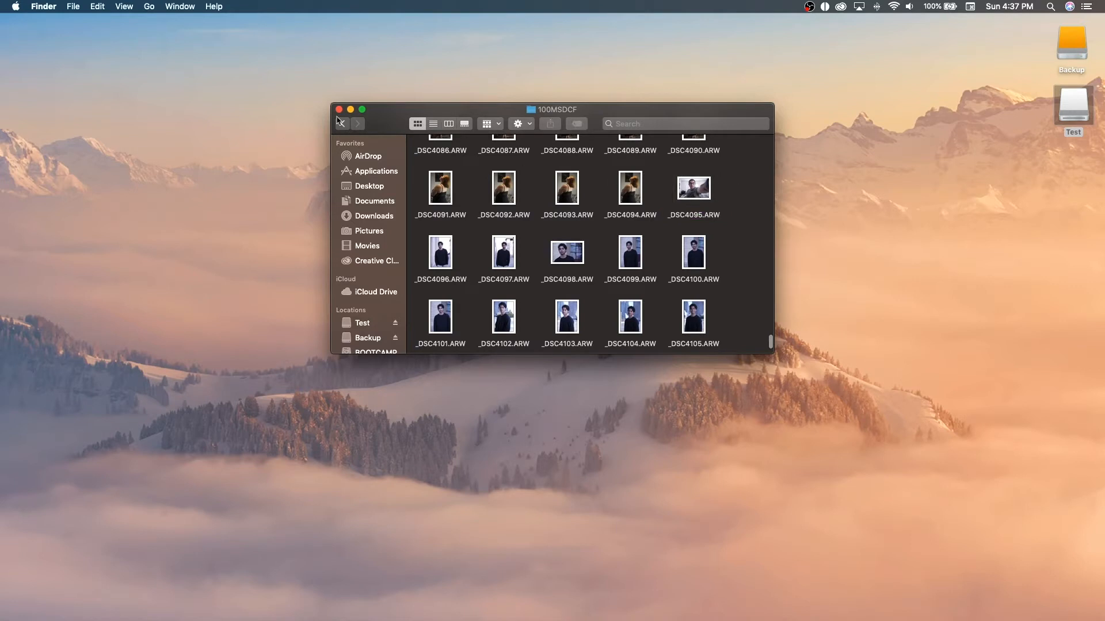
drag(375, 113, 85, 44)
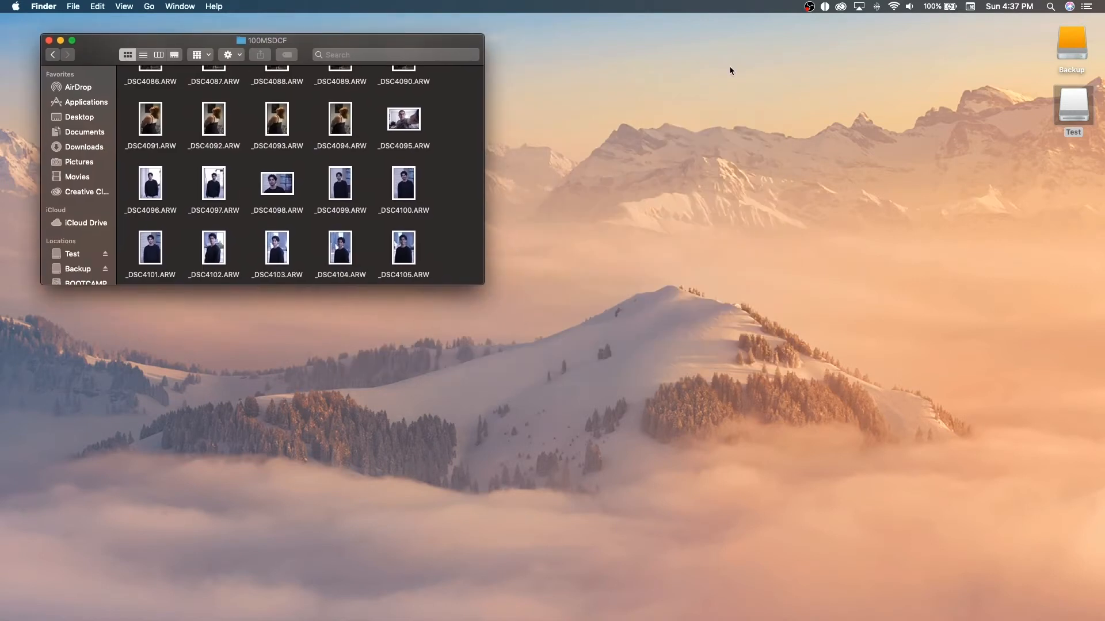
- Launch Adobe Lightroom Classic CC with its Select Catalog dialog and move the dialog fully into view
mouse_move(496, 619)
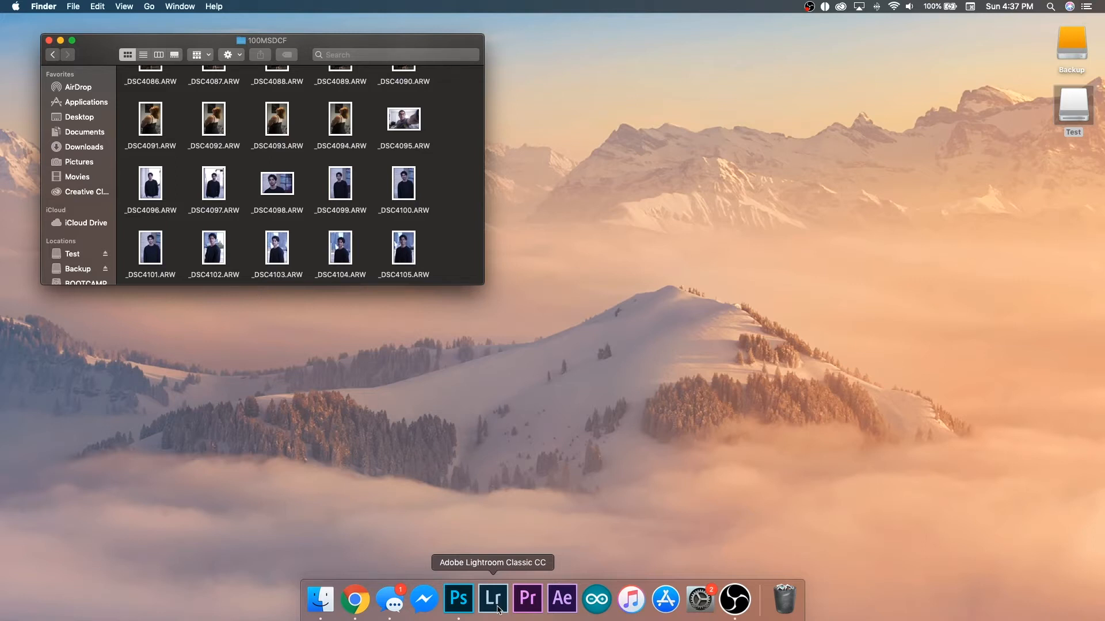
alt+click(493, 600)
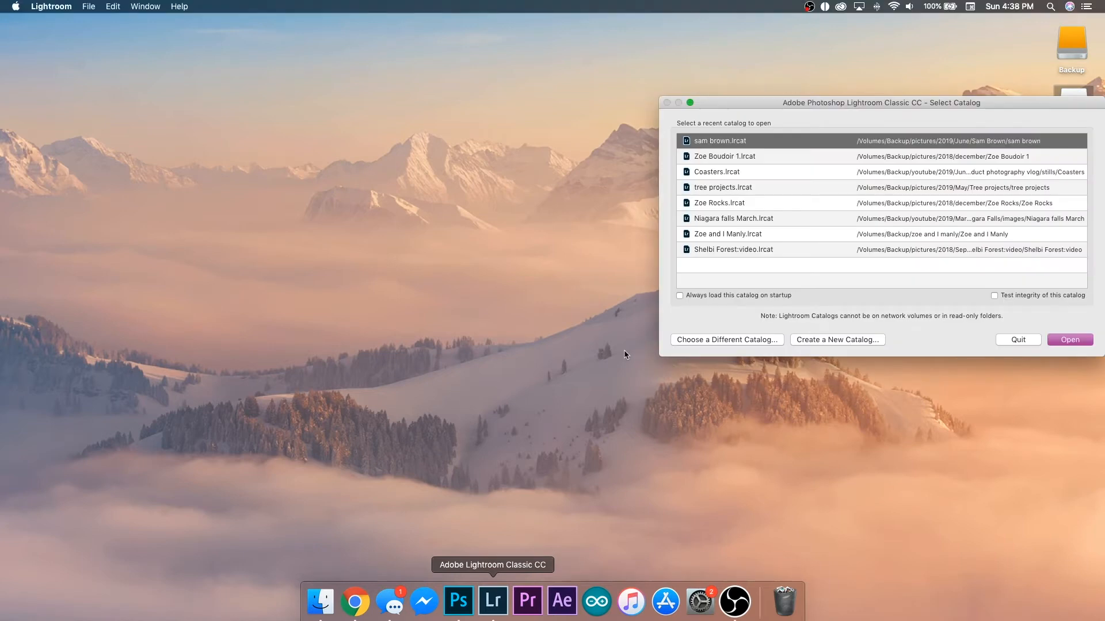
drag(876, 103, 600, 77)
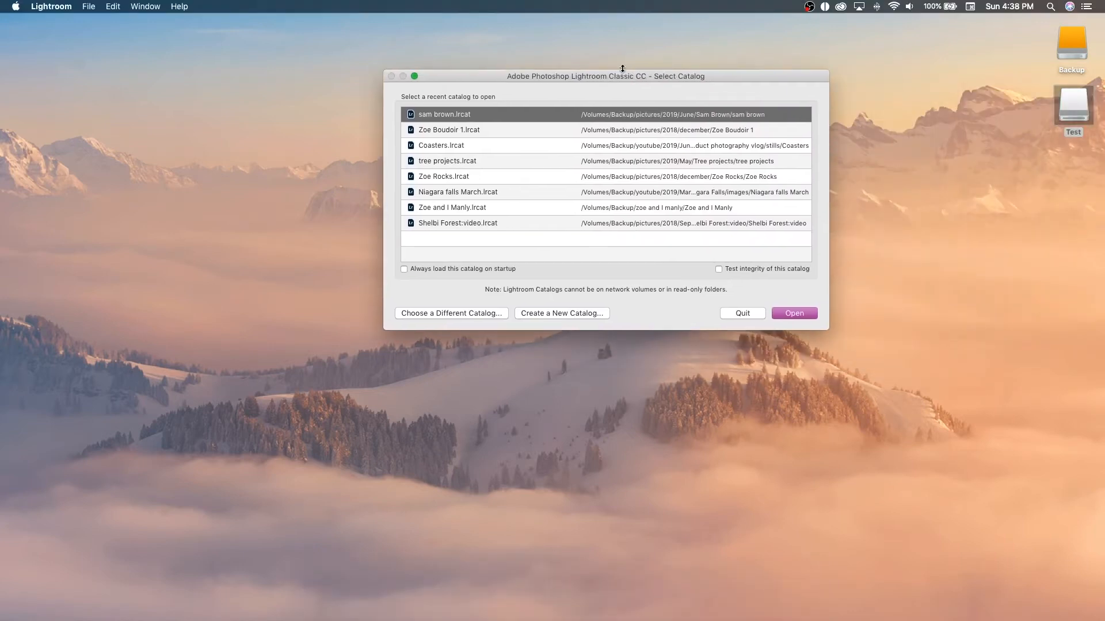
- Start a new catalog and set its save location to the pictures/2019 folder on the Backup drive
click(541, 318)
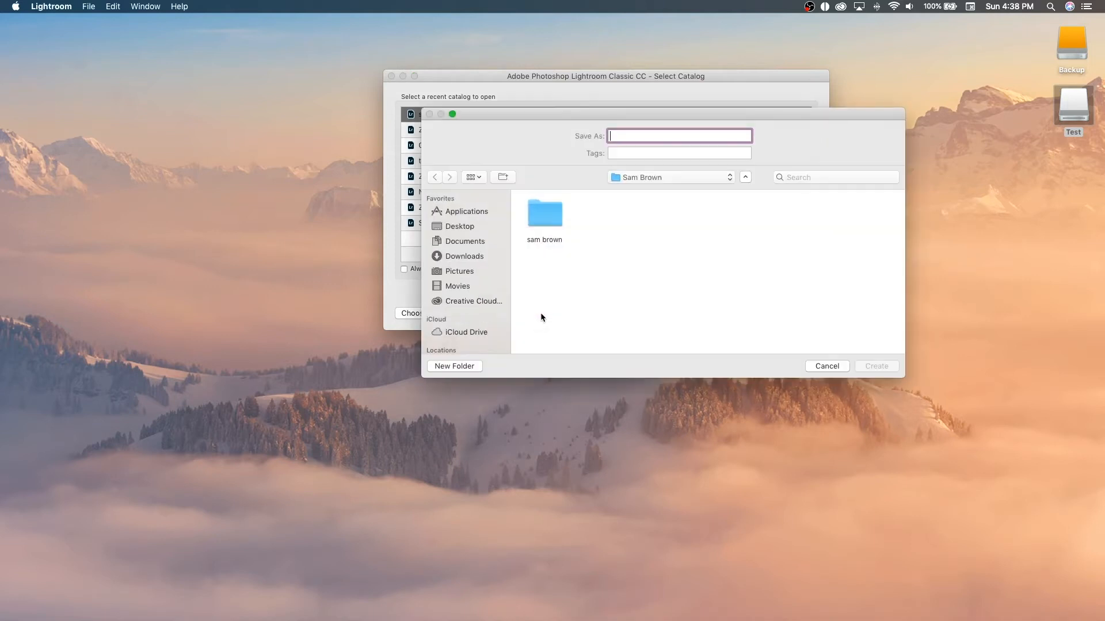
click(627, 177)
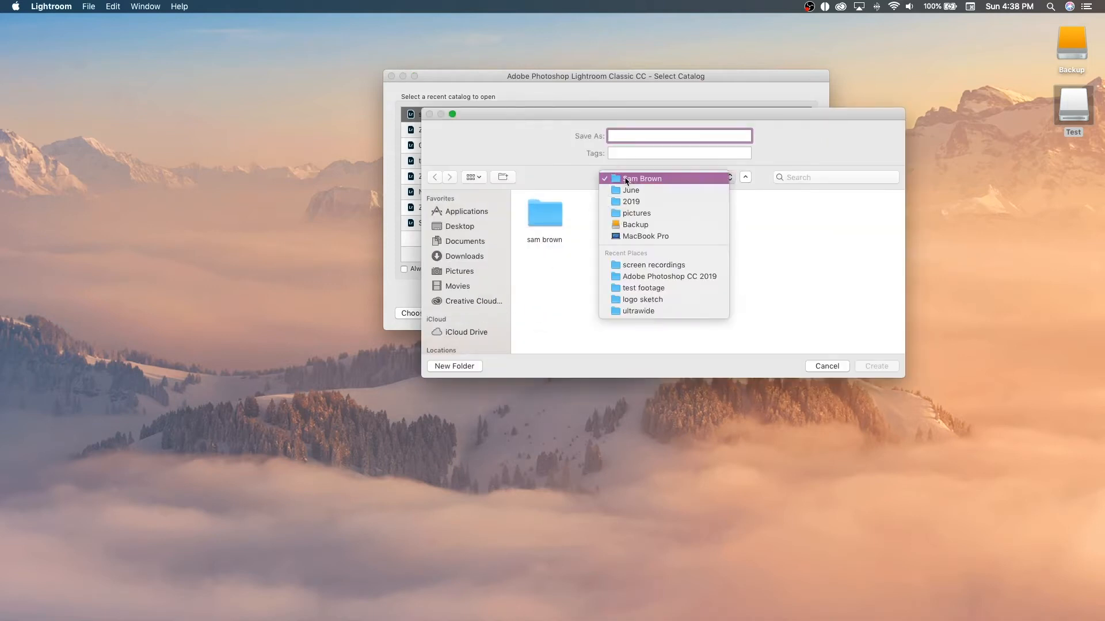
click(632, 214)
click(611, 217)
double_click(613, 221)
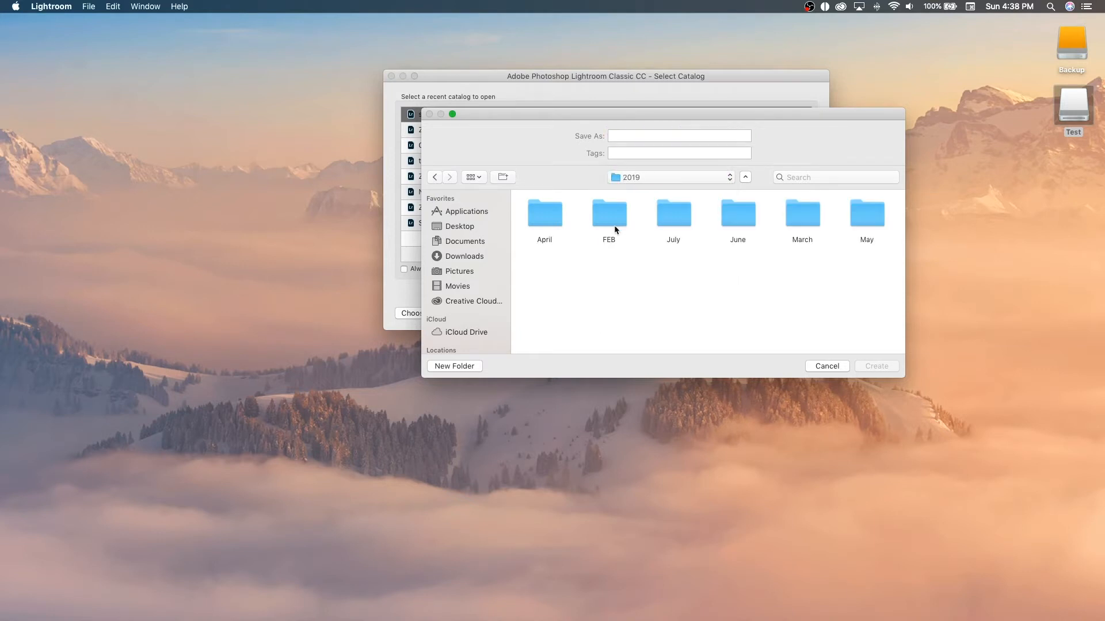
- Create a folder named november inside 2019, with a subfolder named youtube tutorial inside it
click(456, 369)
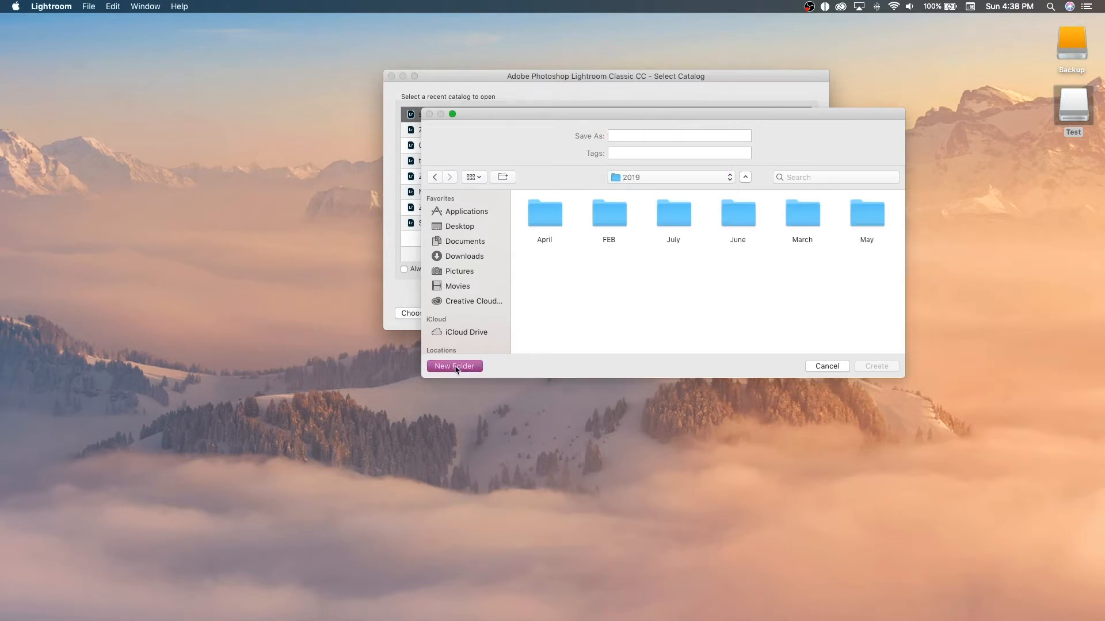
text(november)
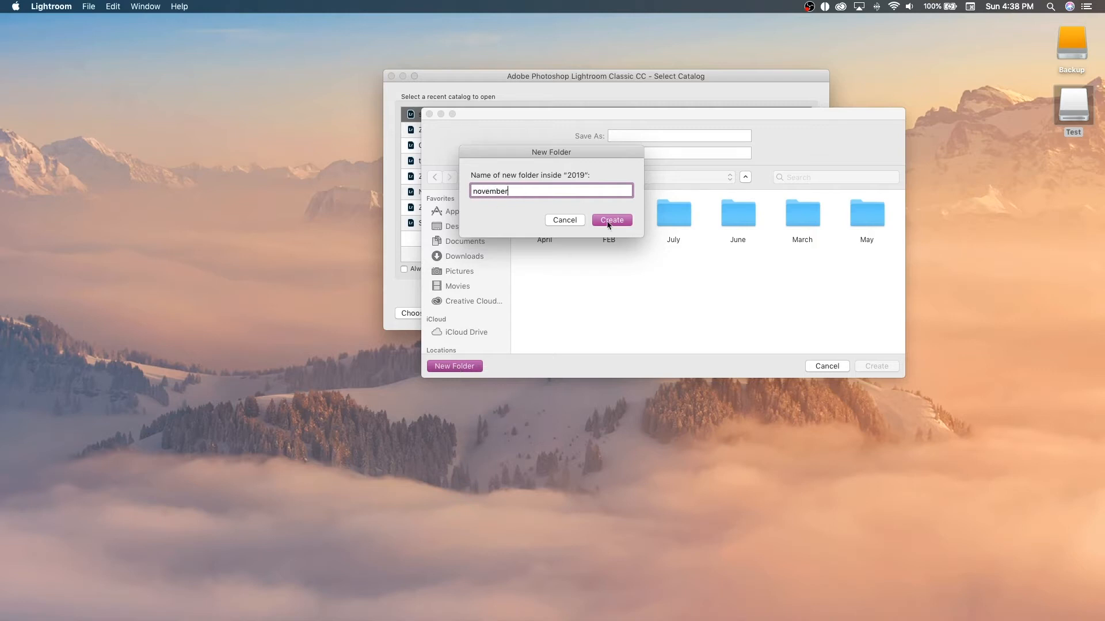
click(608, 222)
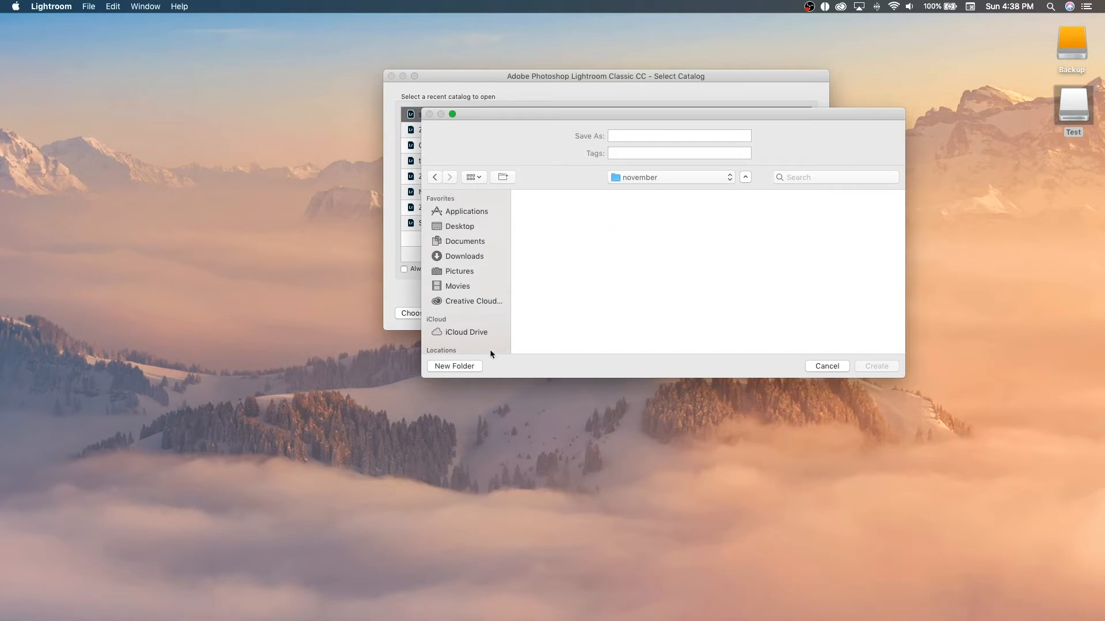
click(455, 371)
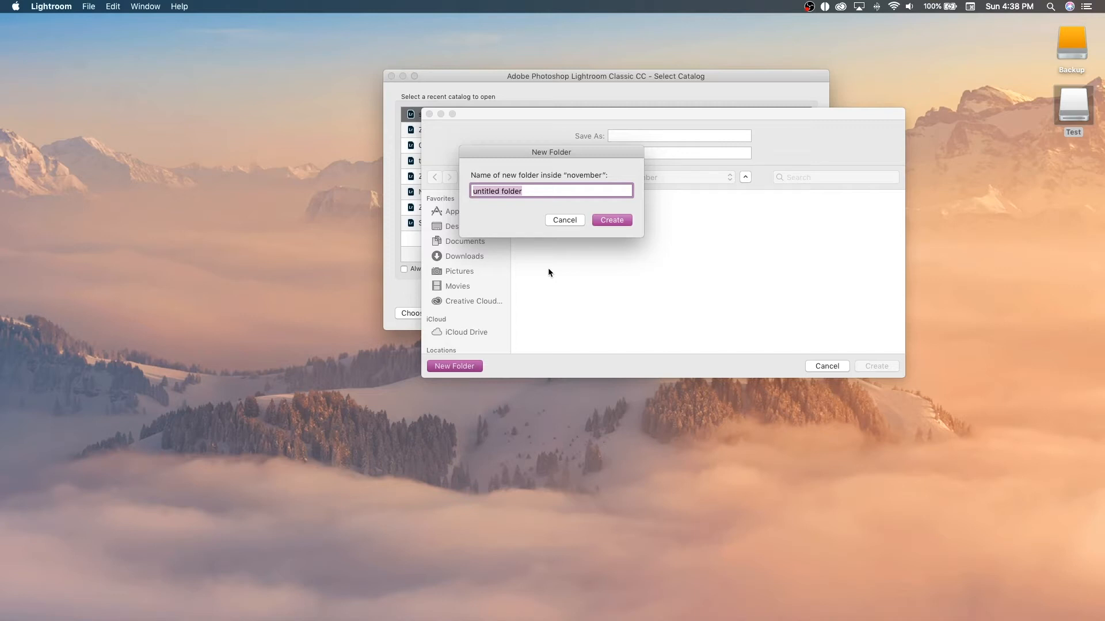
text(youtube tutorial)
click(608, 220)
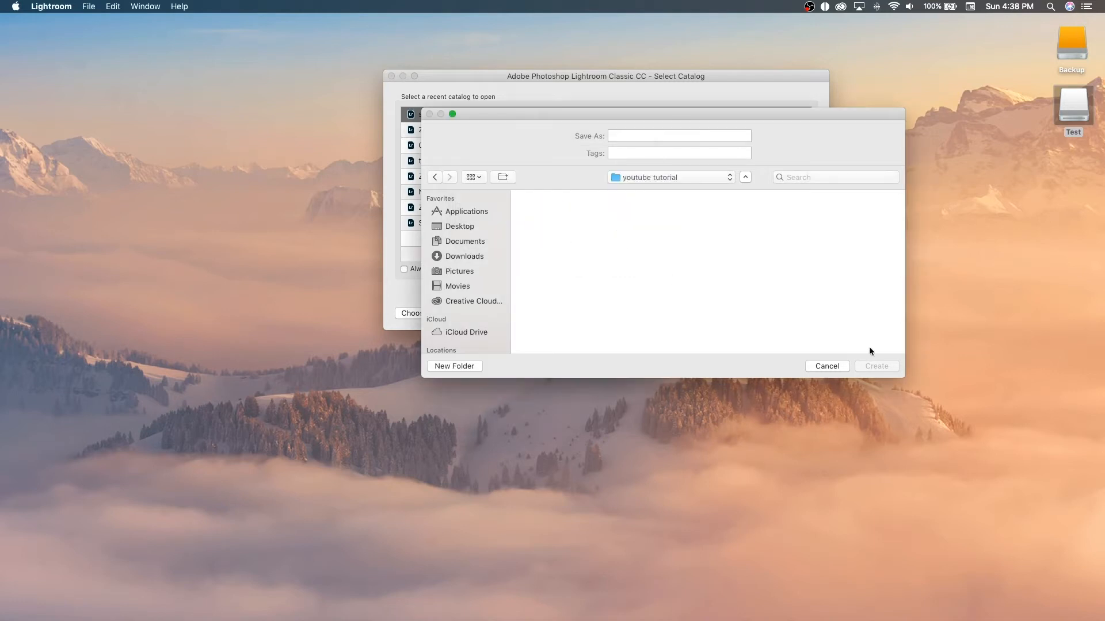
- Create the catalog with the name youtube tutorial and dismiss the update notice with the option not to show it again
click(624, 136)
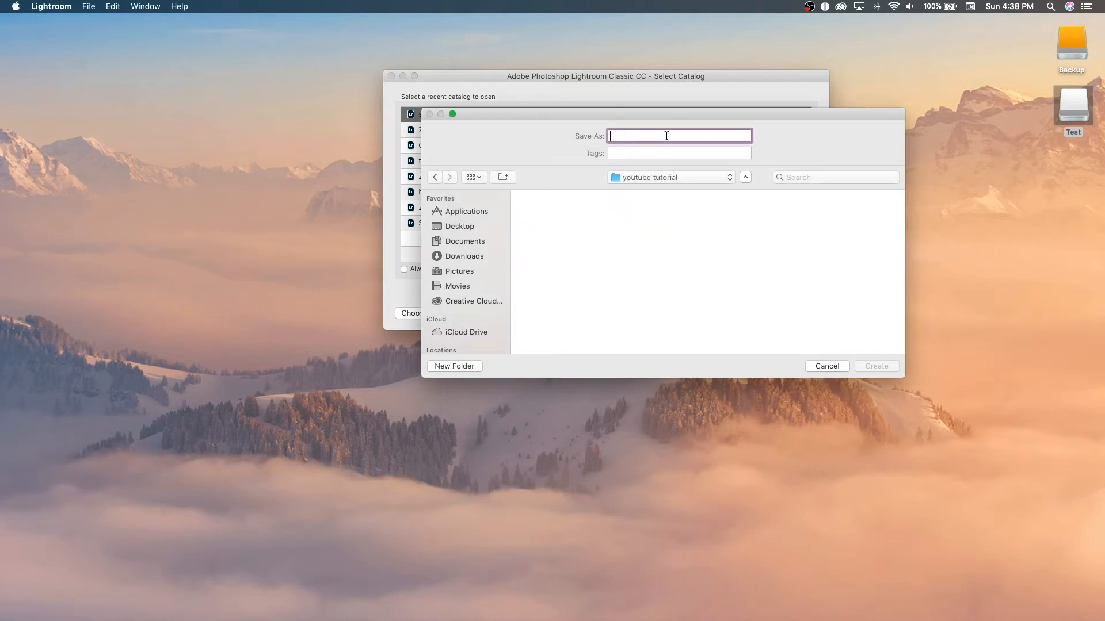
text(youtube tutorial)
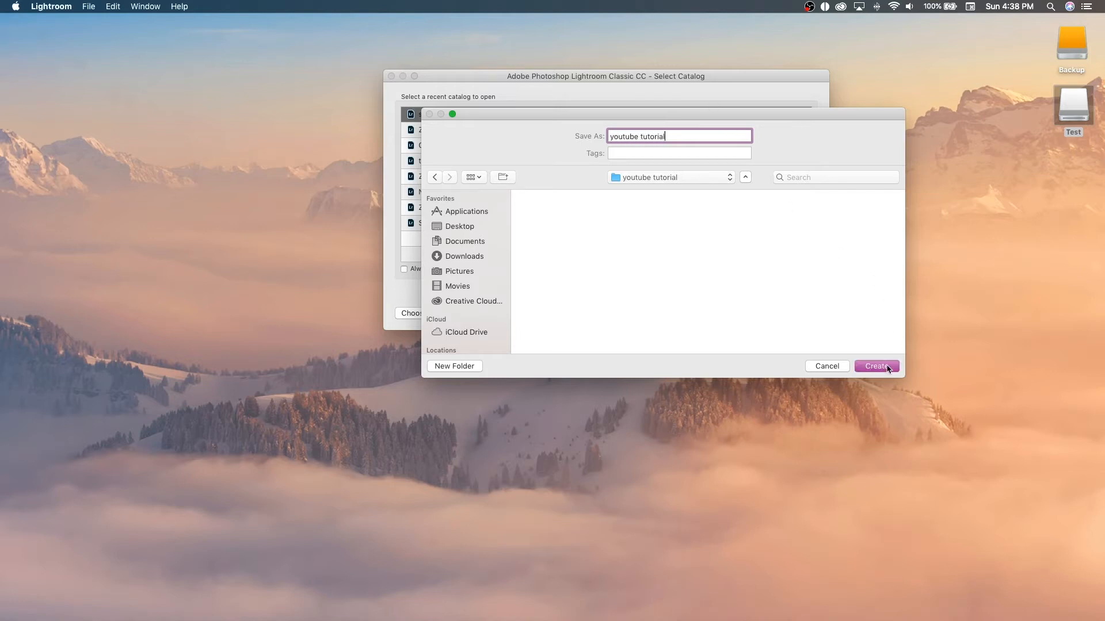
click(887, 367)
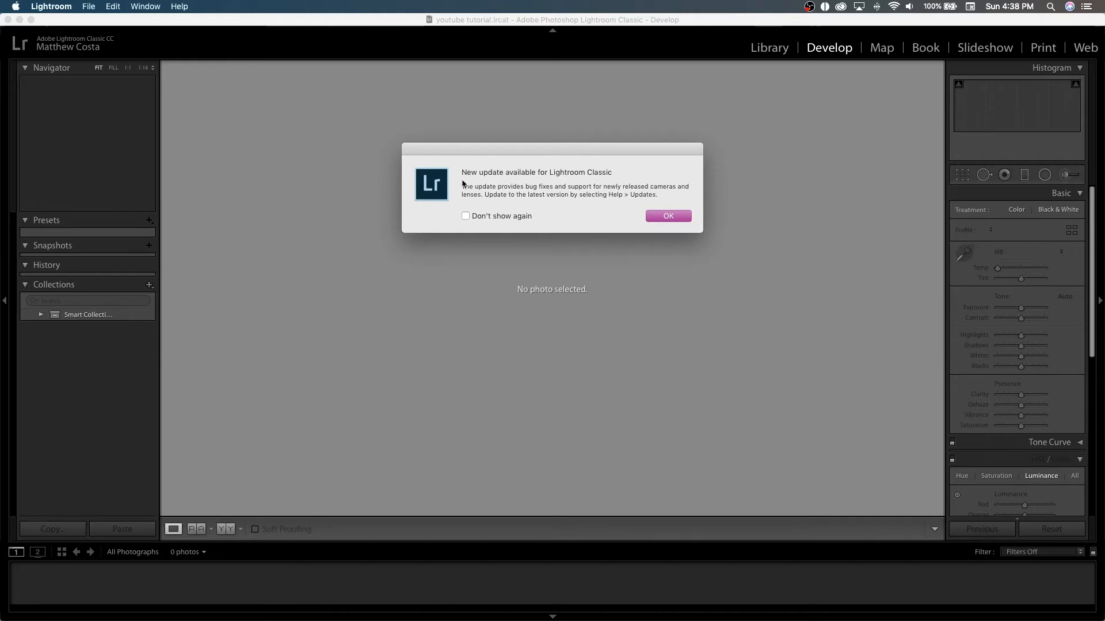
click(511, 217)
click(666, 218)
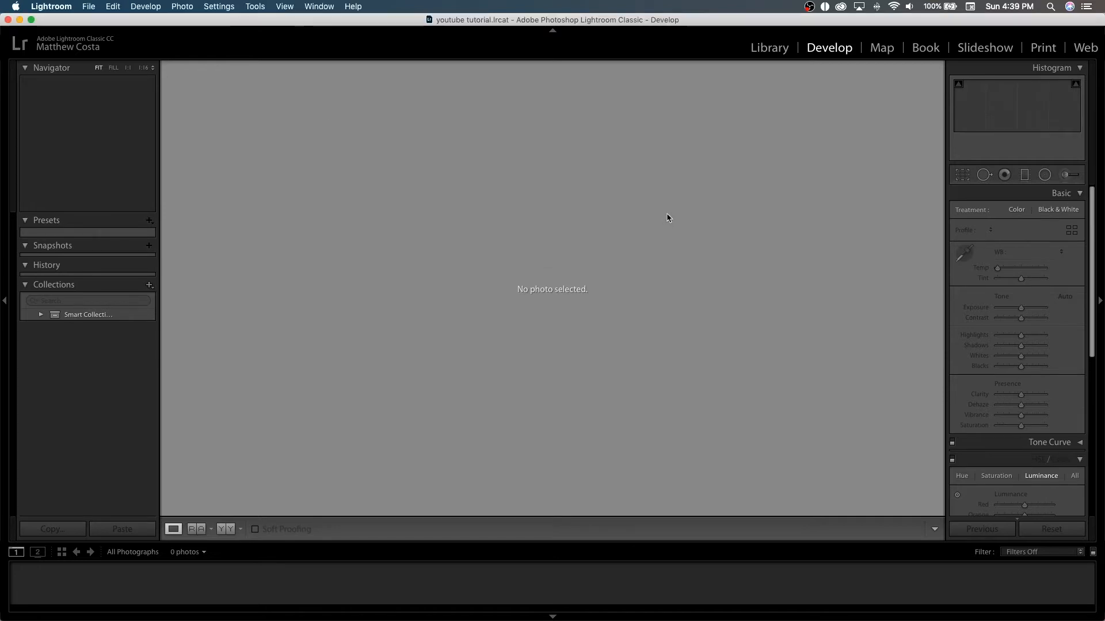
- Switch to the Library module and start importing photos and video
click(764, 55)
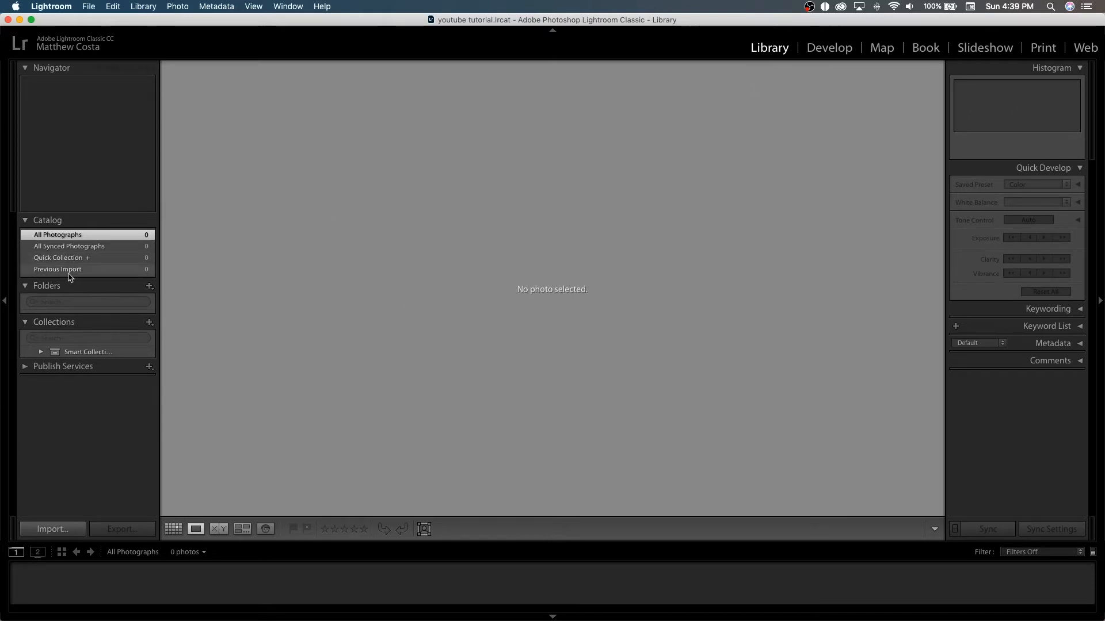
click(89, 7)
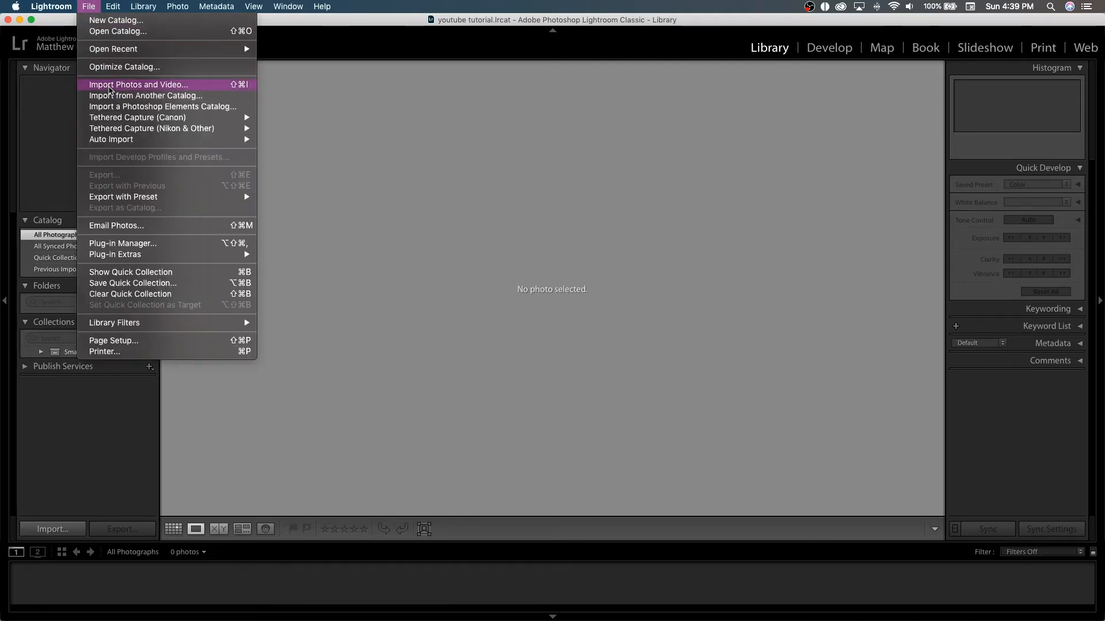
click(109, 88)
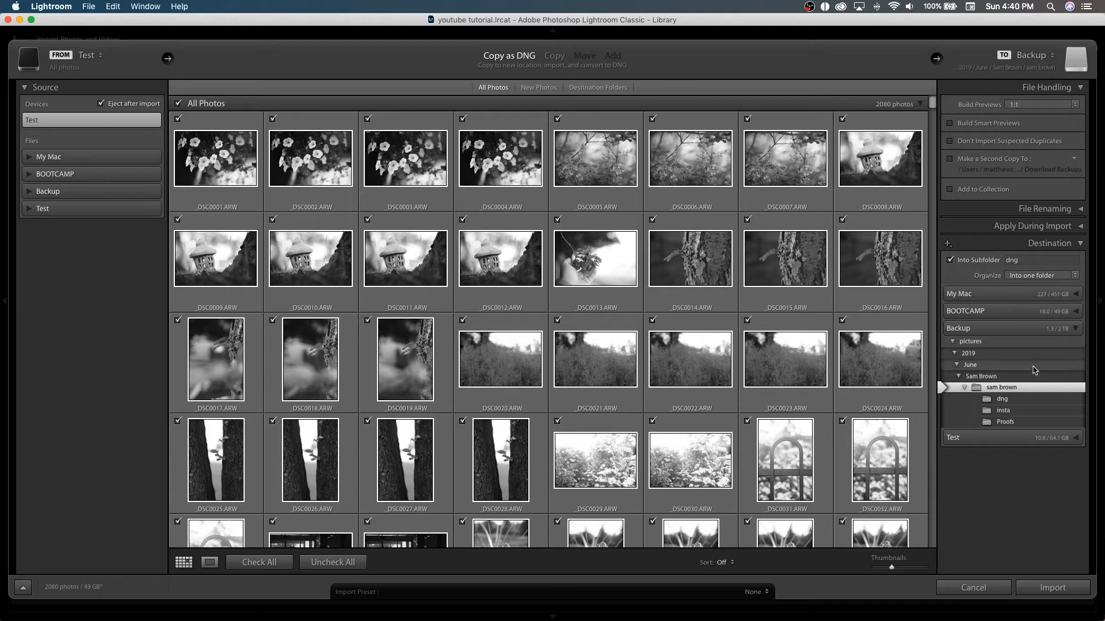
- Set the import destination to the youtube tutorial folder under pictures/2019/november on the Backup drive
click(957, 367)
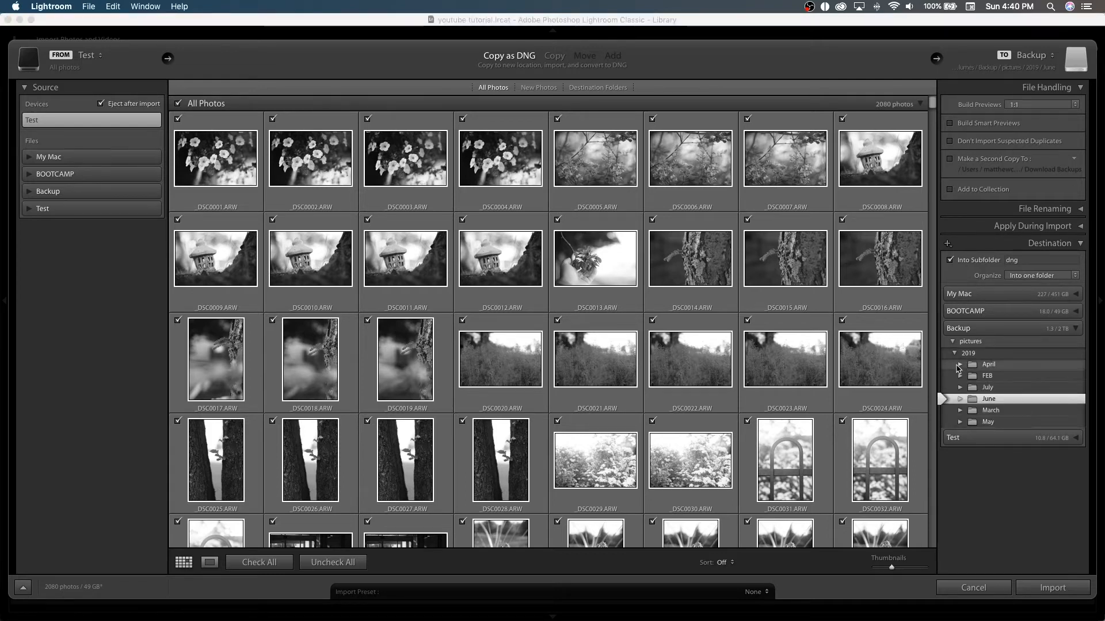
click(961, 434)
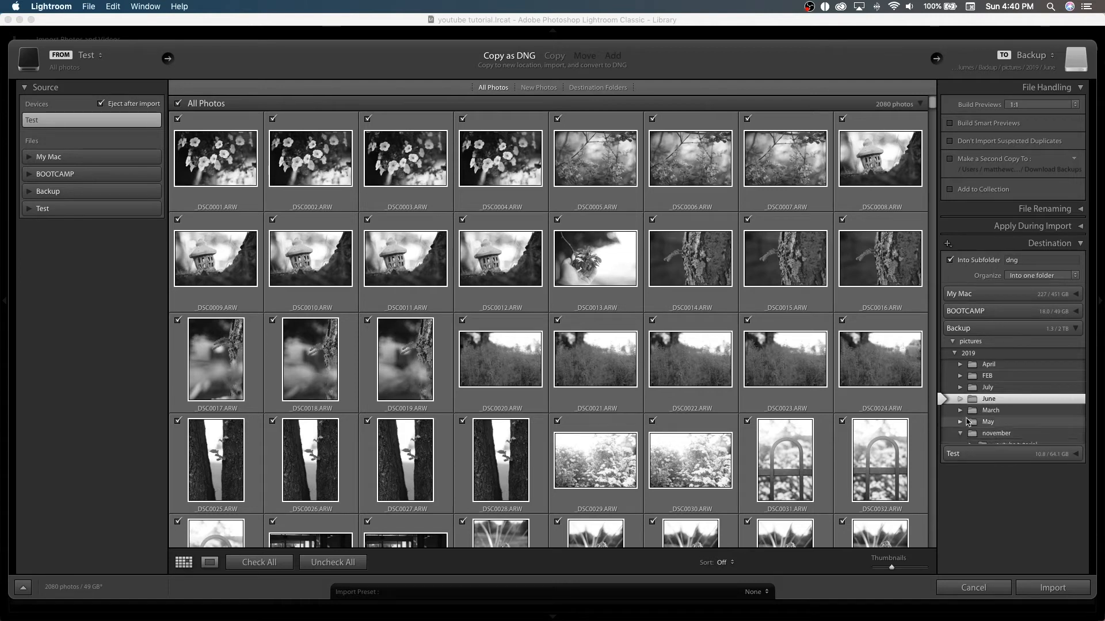
click(984, 448)
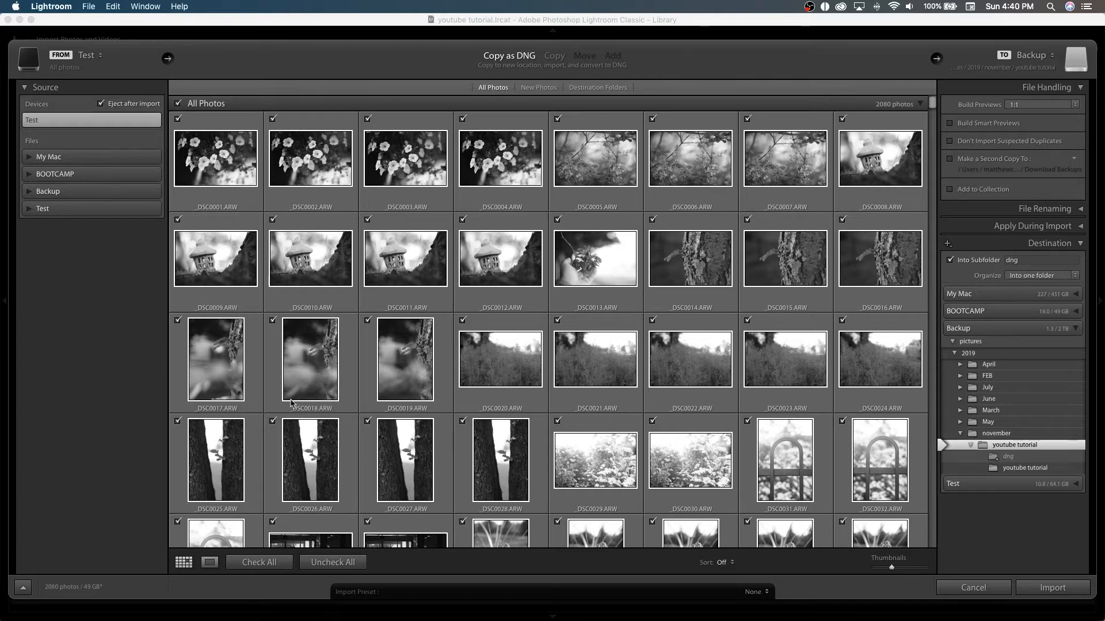
- Uncheck all photos on the card and mark only the portraits from _DSC4096.ARW through _DSC4138.ARW for import
click(333, 563)
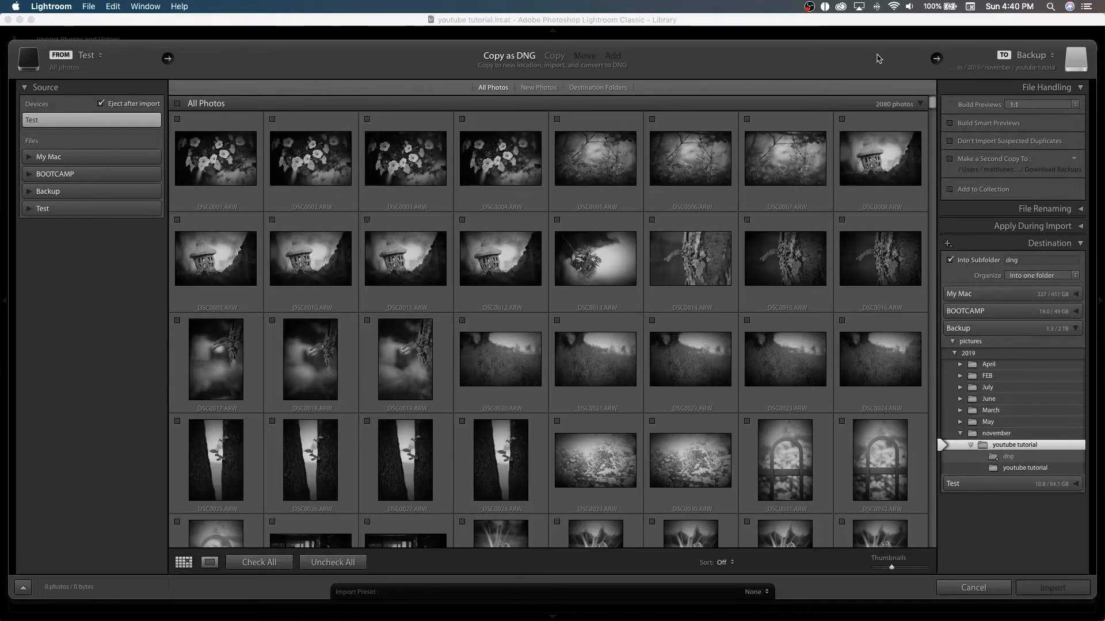
drag(933, 106, 931, 553)
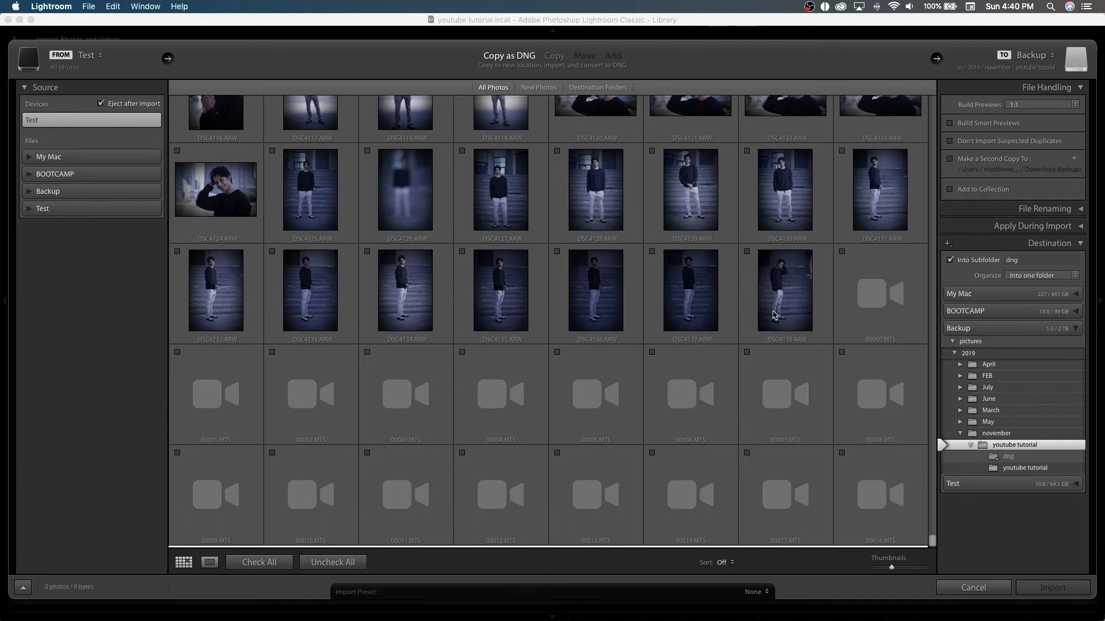
click(777, 315)
scroll(777, 315, up, 6)
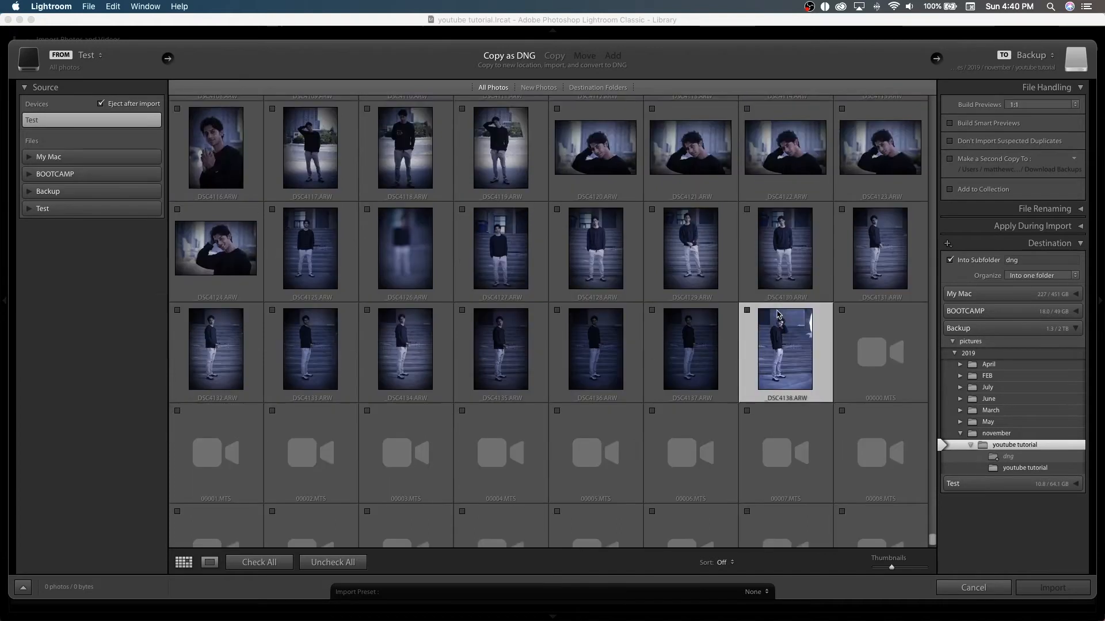
scroll(777, 315, up, 1)
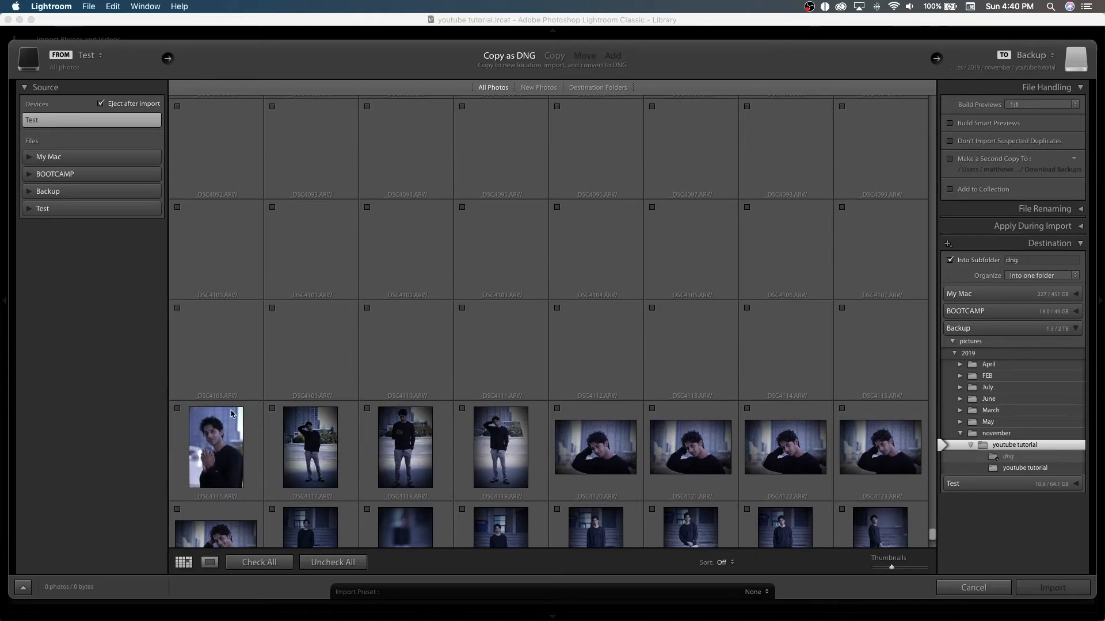
scroll(578, 203, up, 2)
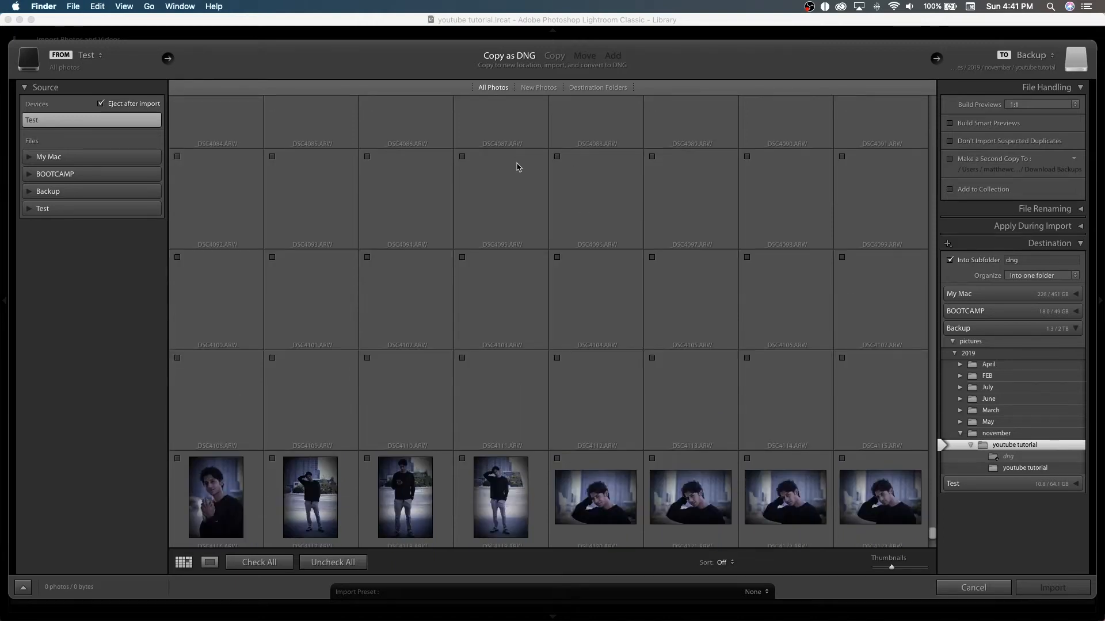
click(607, 198)
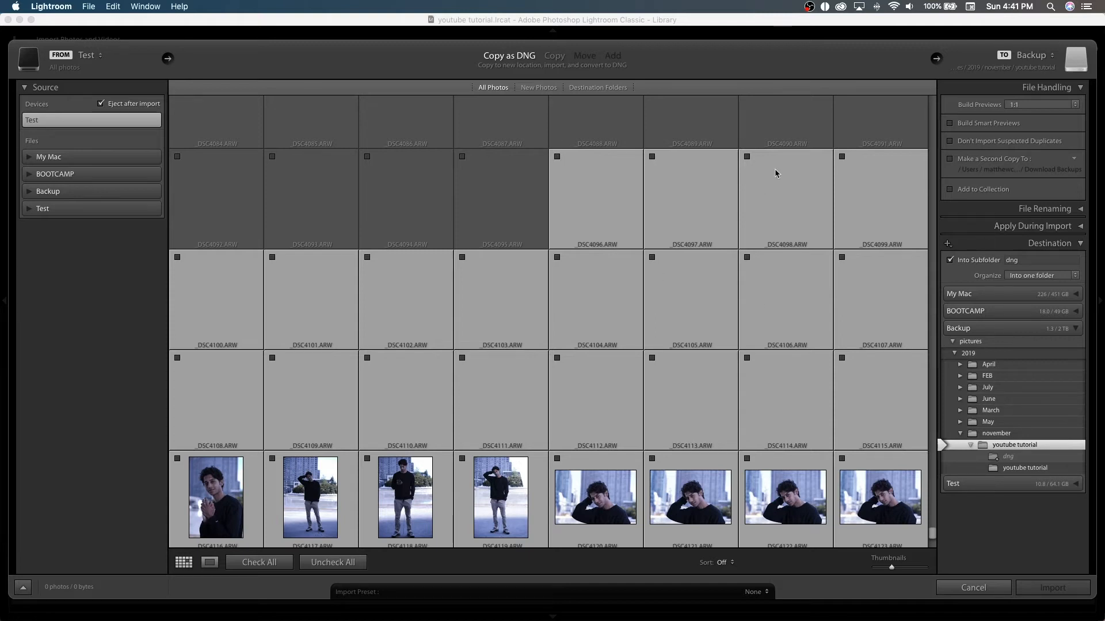
click(556, 156)
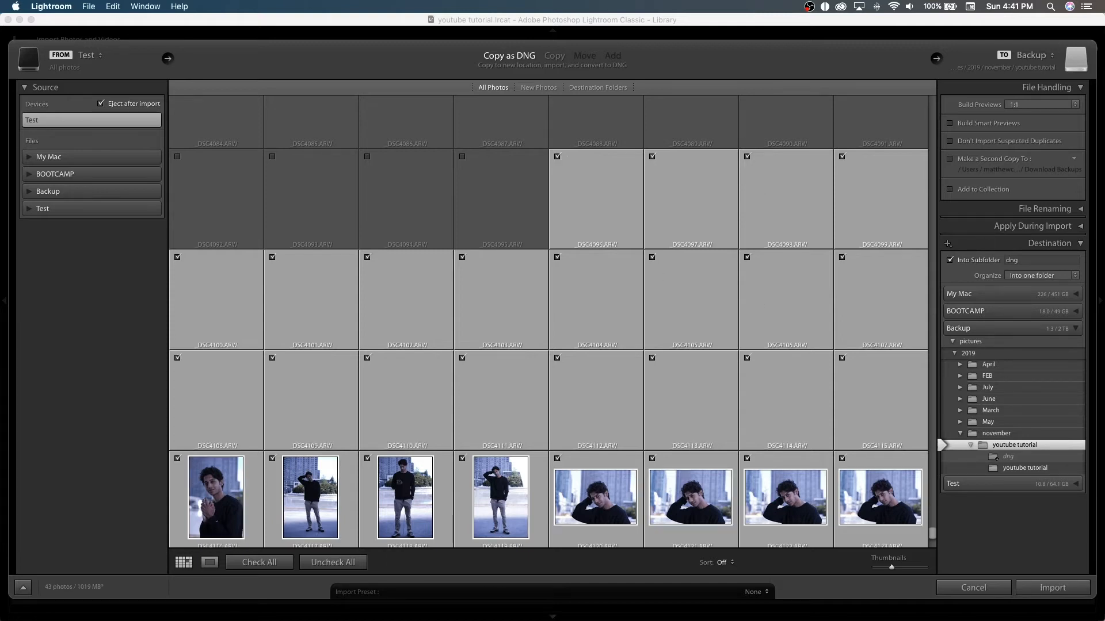
- Import the checked portraits and look over their thumbnails in the Library grid
scroll(619, 341, down, 10)
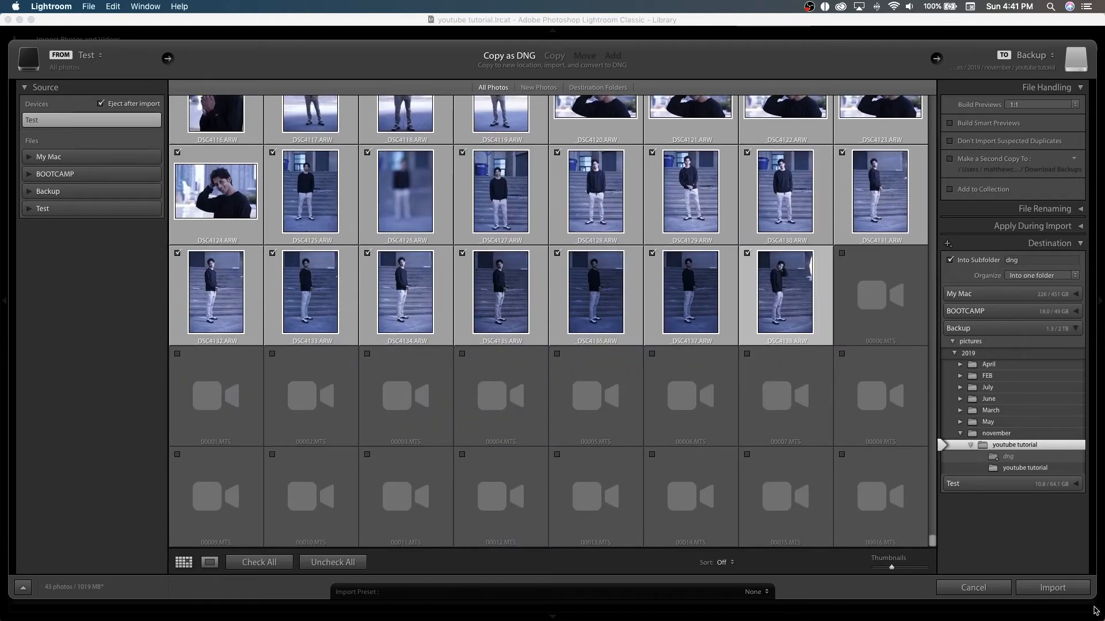
click(1064, 592)
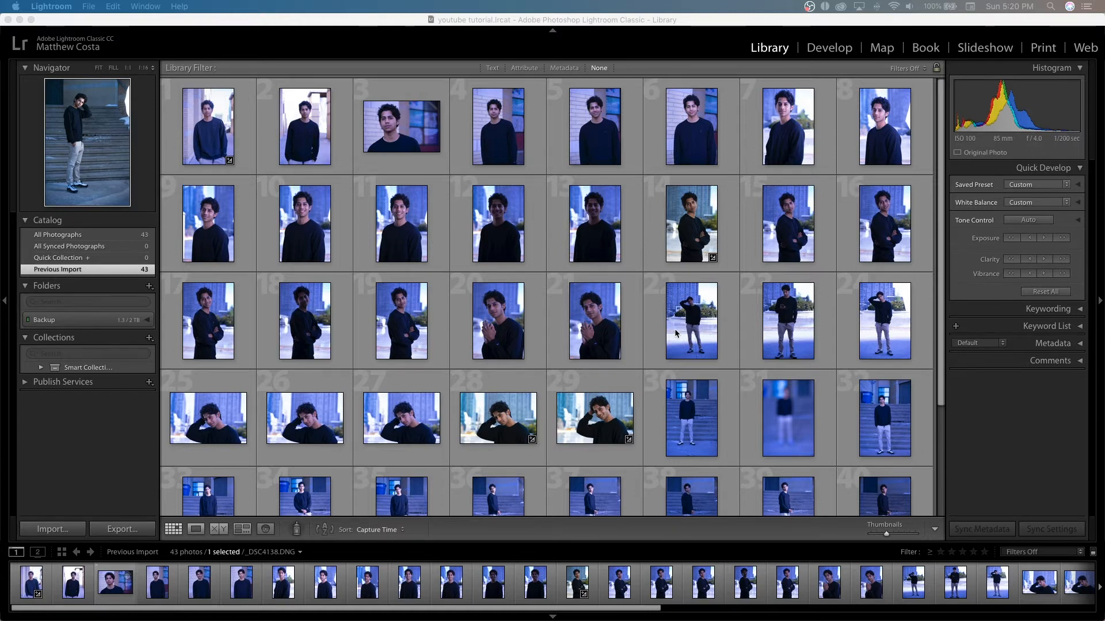
scroll(679, 335, down, 5)
scroll(678, 334, up, 5)
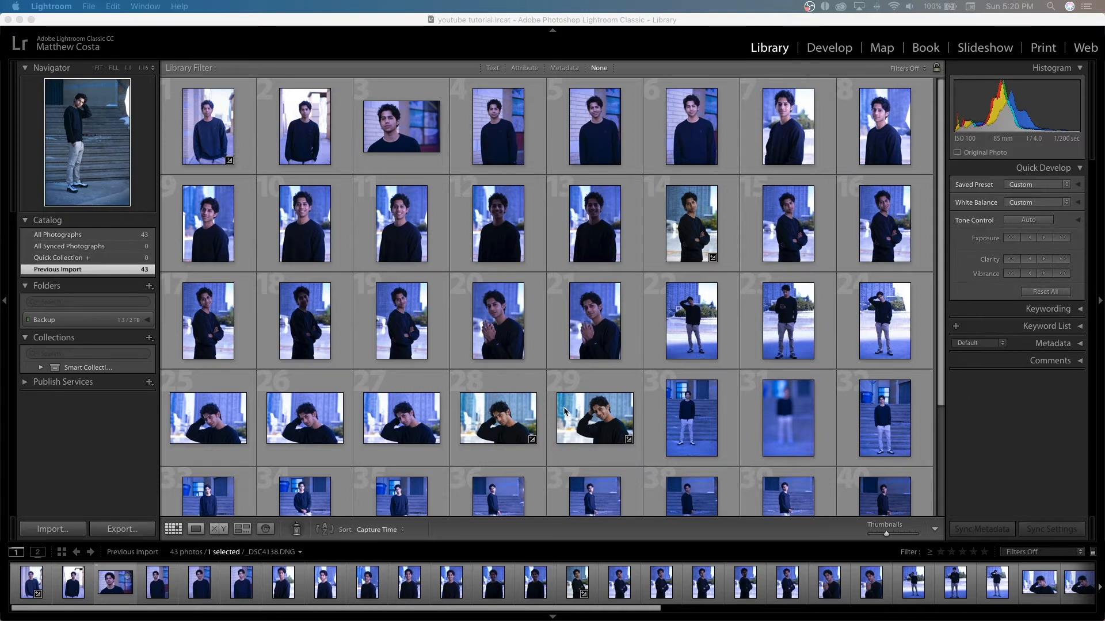
- Switch to Loupe view and open the first imported photo, _DSC4096.DNG
click(219, 136)
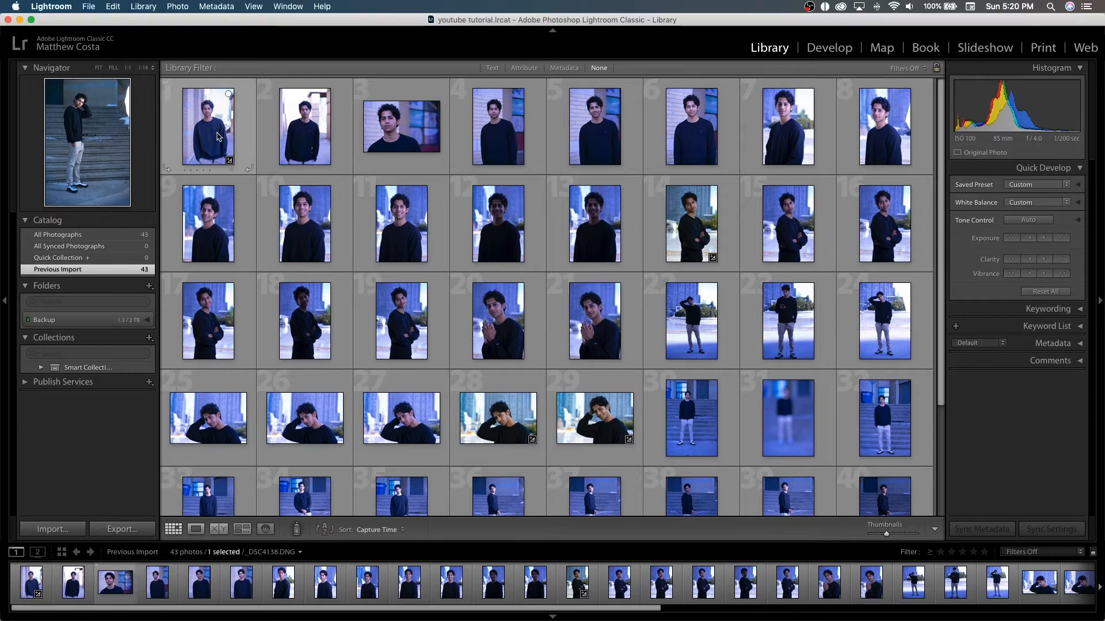
click(199, 535)
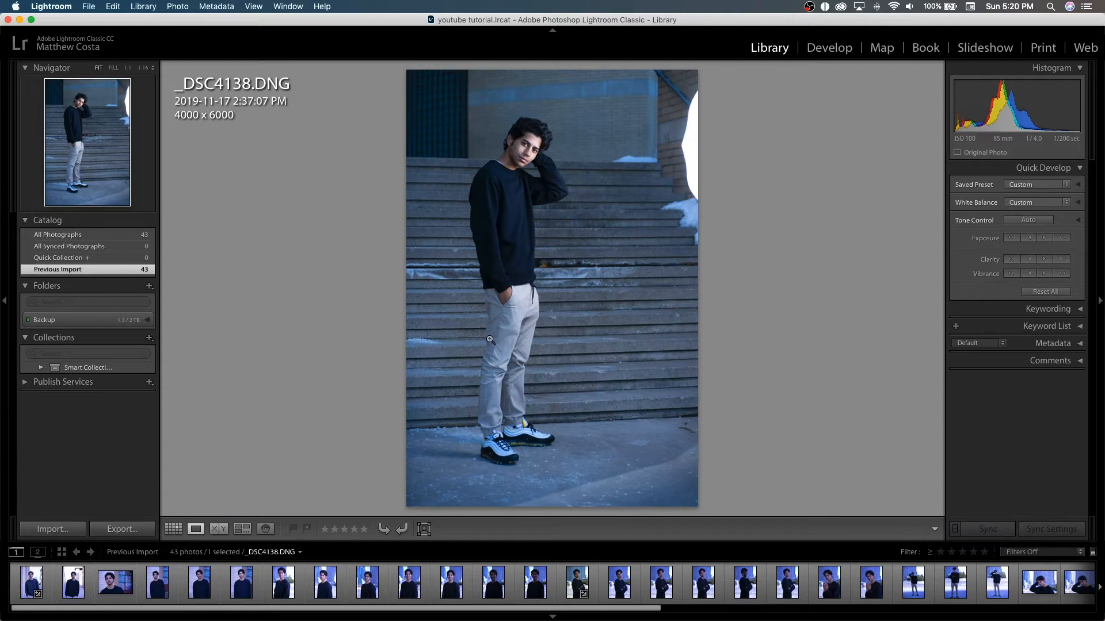
click(33, 582)
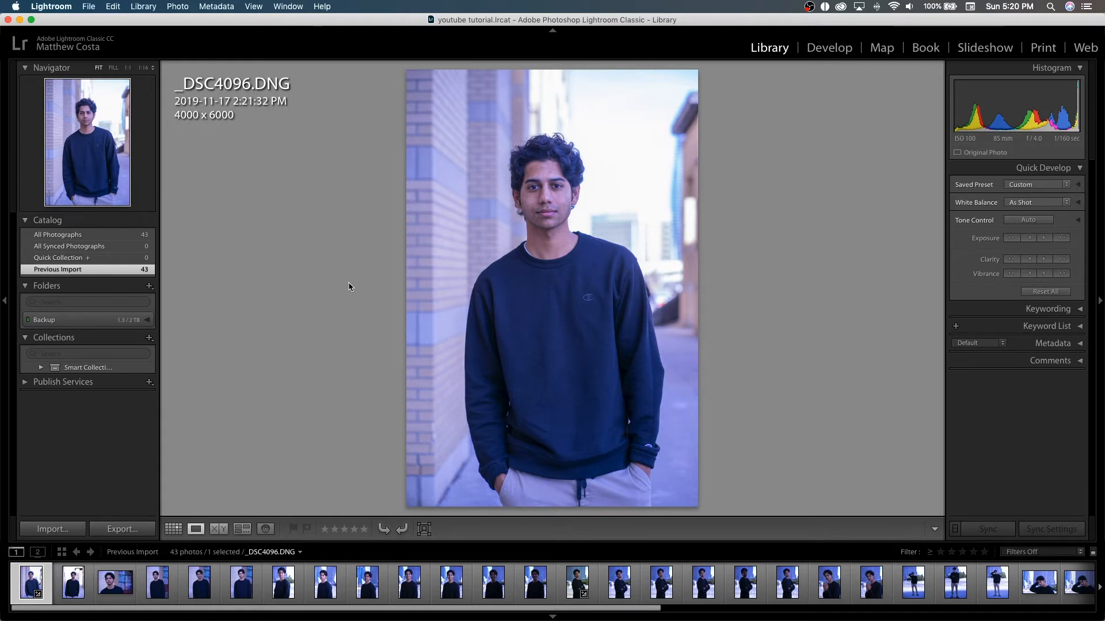
- Compare the first few portraits and rate _DSC4098.DNG 3 stars
key(Right)
key(Left)
key(Right)
key(Right)
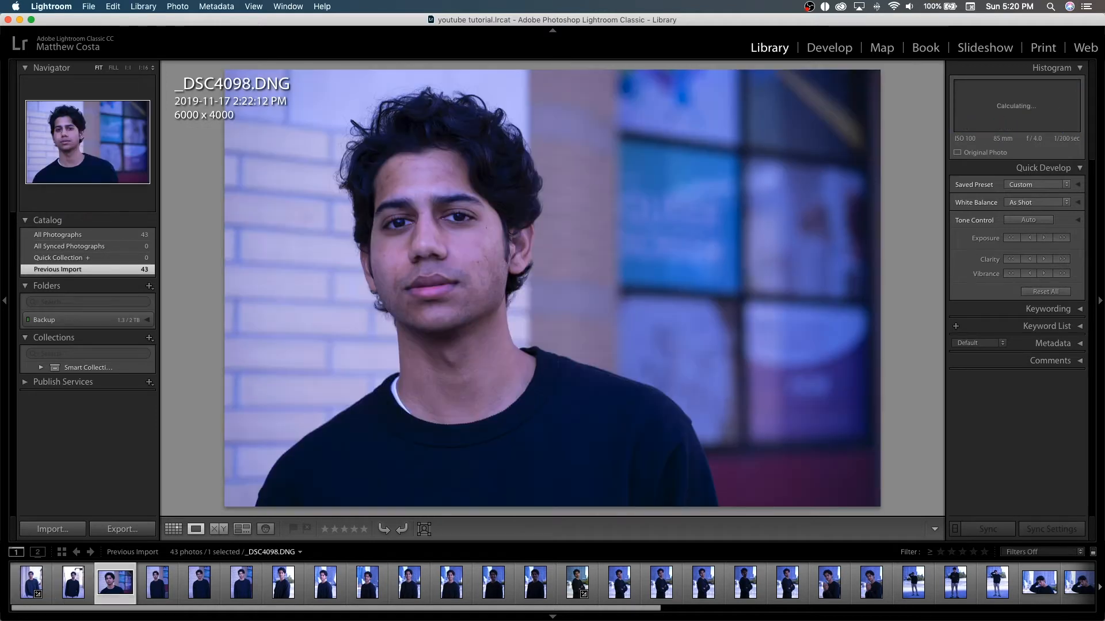
key(3)
- Rate the portraits _DSC4102.DNG and _DSC4103.DNG 3 stars each
key(Right)
key(Right)
key(Right)
key(Right)
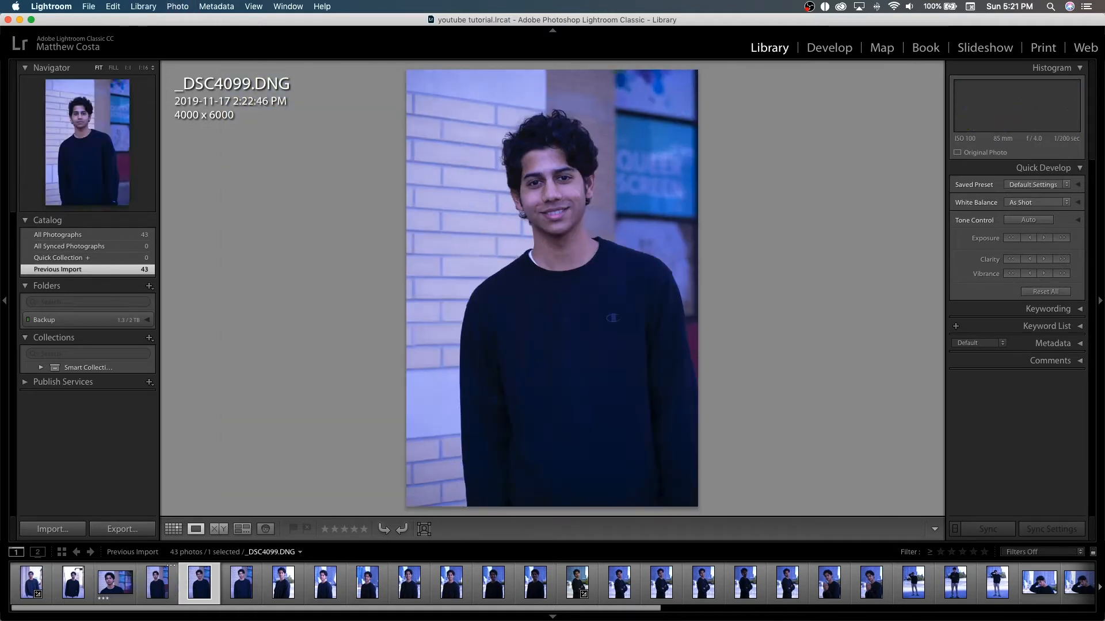
key(3)
key(3)
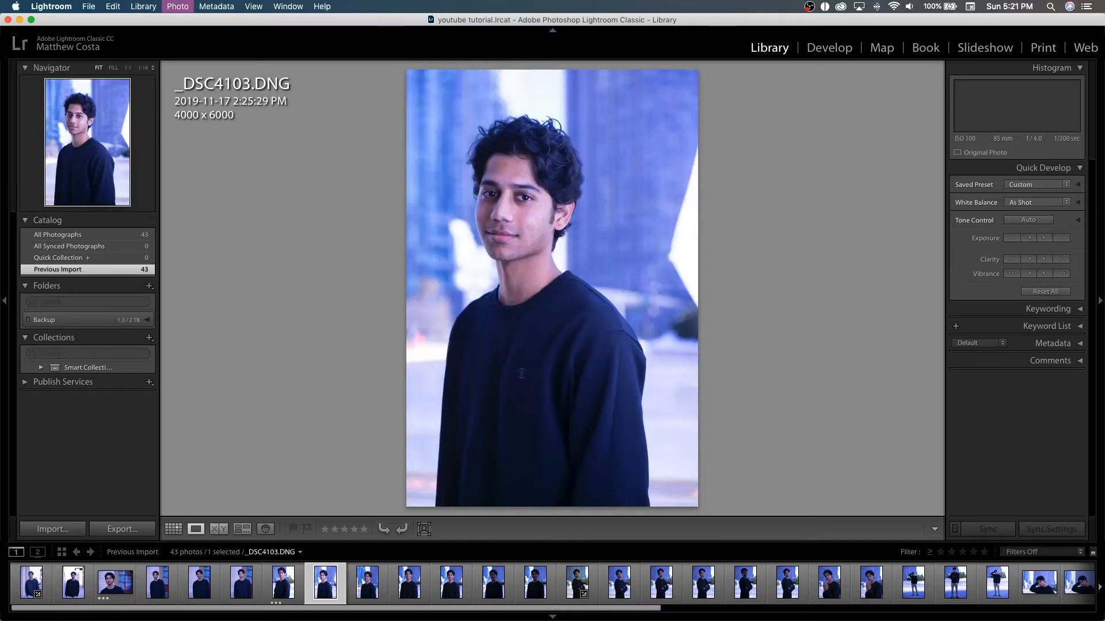
- Rate the crossed-arms portraits _DSC4109.DNG and _DSC4110.DNG 3 stars each
key(Right)
key(Right)
key(Right)
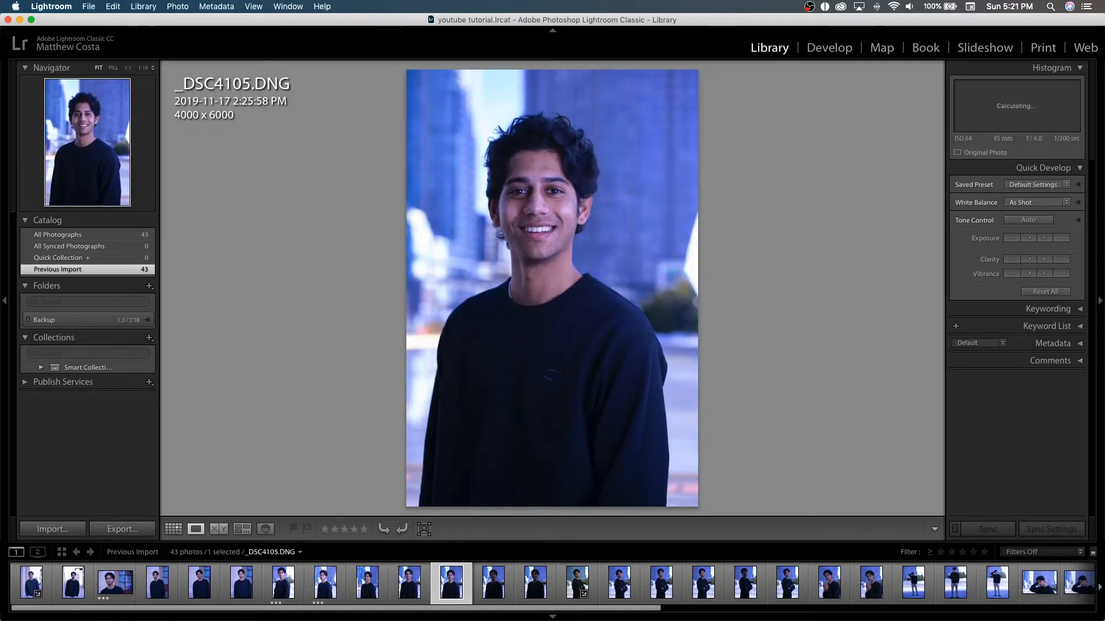
key(Right)
key(Right)
key(Right)
key(3)
key(3)
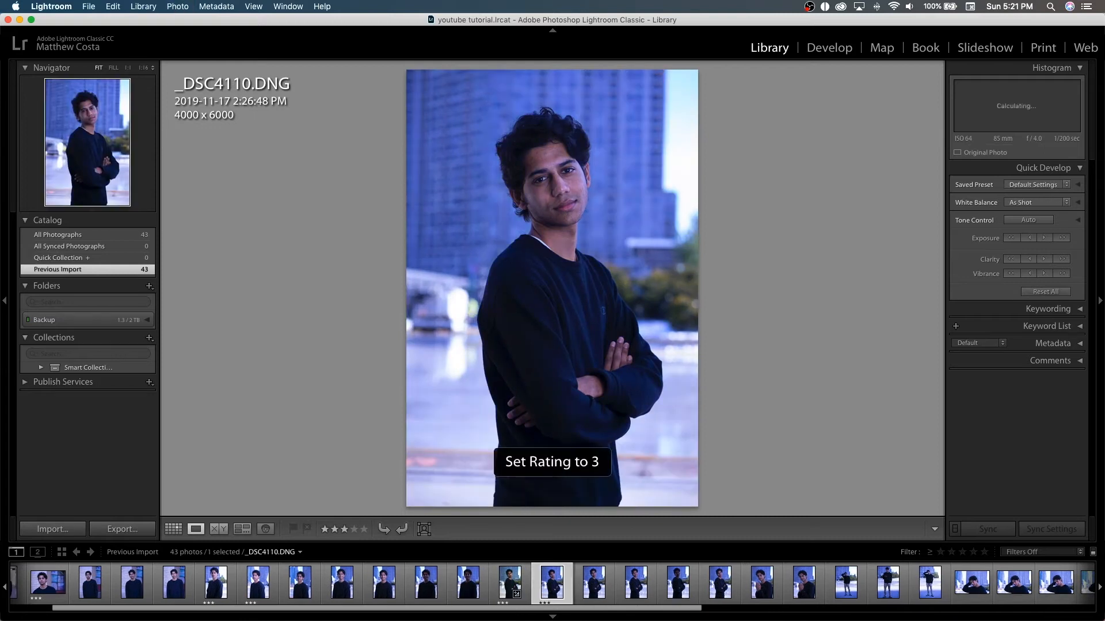
- Review the portraits from _DSC4111.DNG to _DSC4121.DNG one by one for shots worth rating
key(Right)
key(Right)
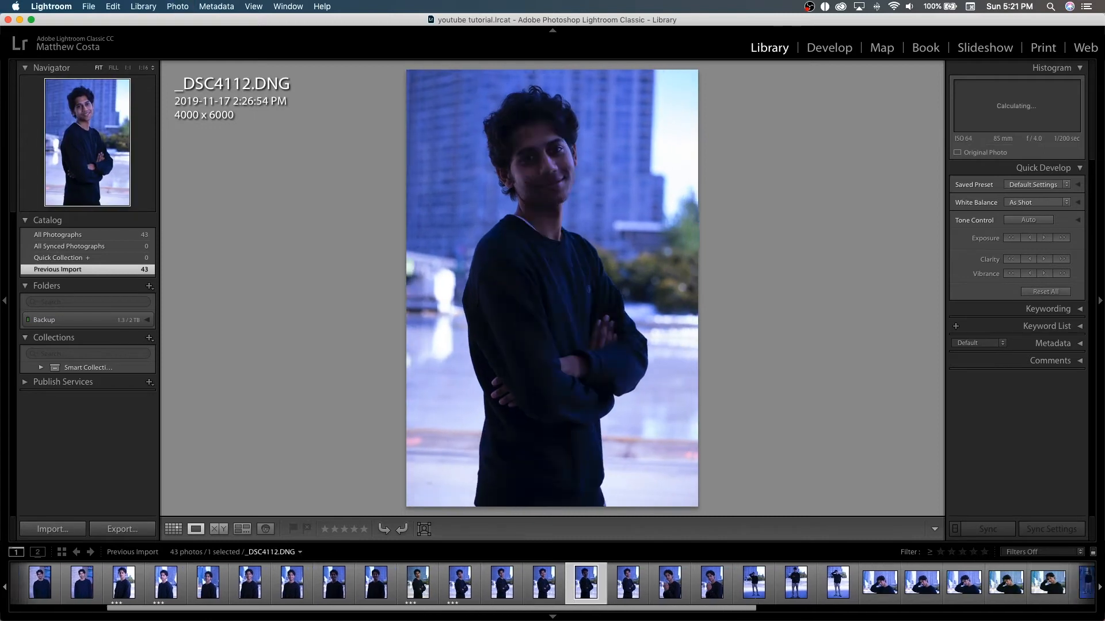
key(Right)
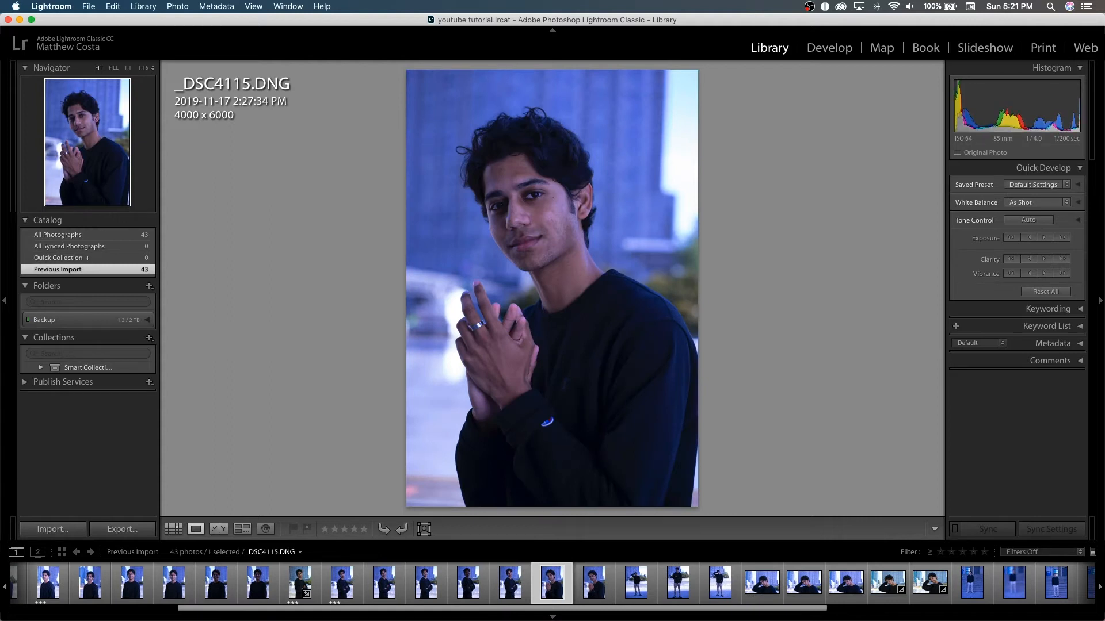
key(Right)
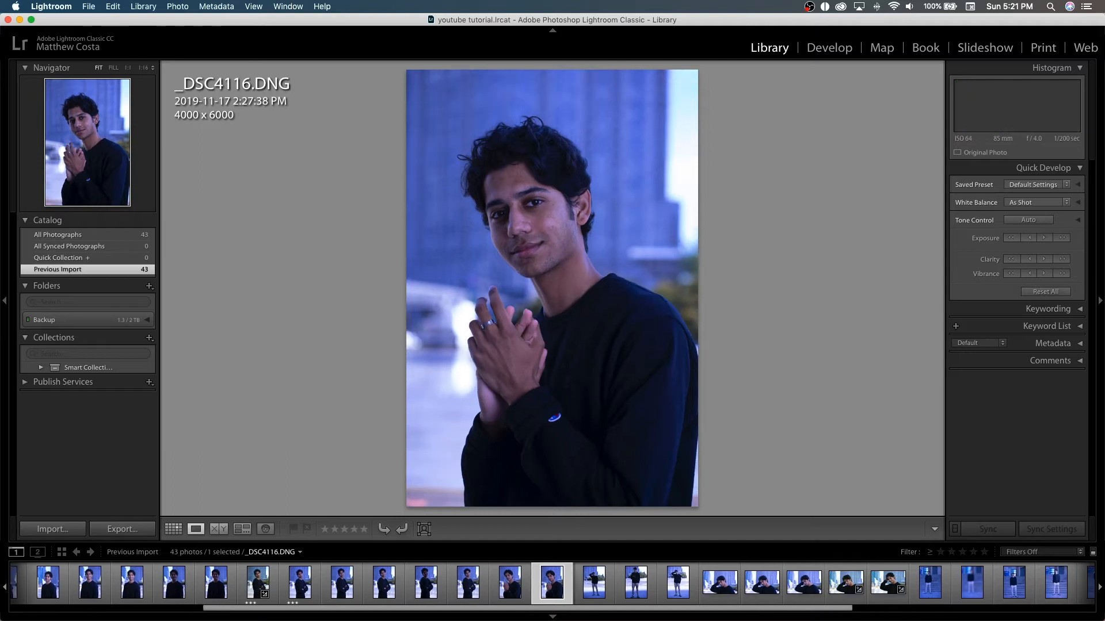
key(Right)
key(Right)
key(Right)
key(Right)
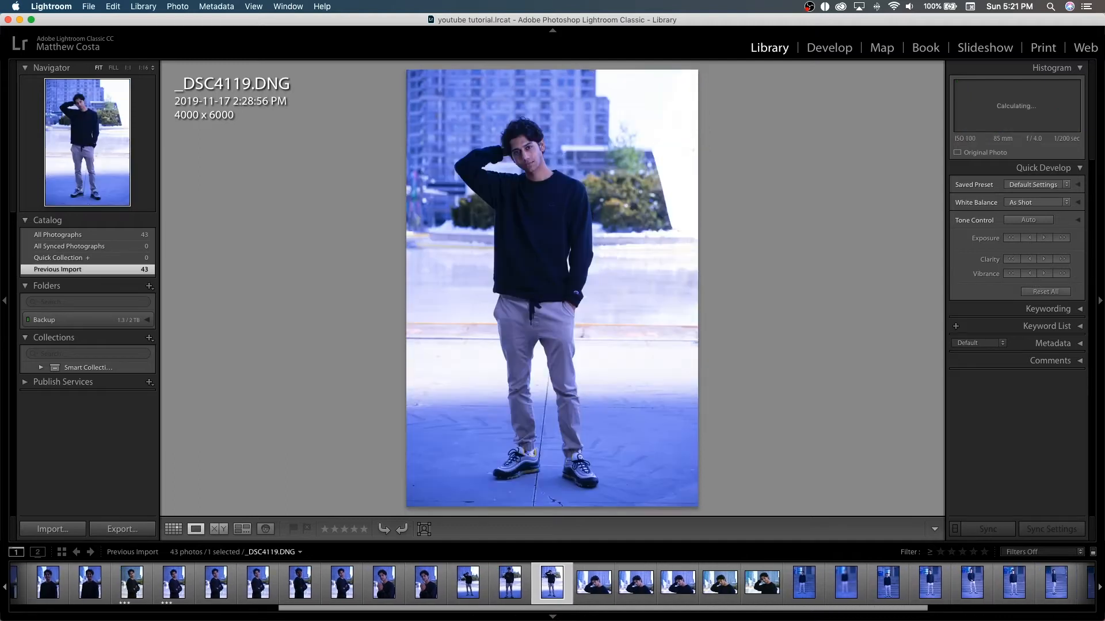
key(Right)
key(Right)
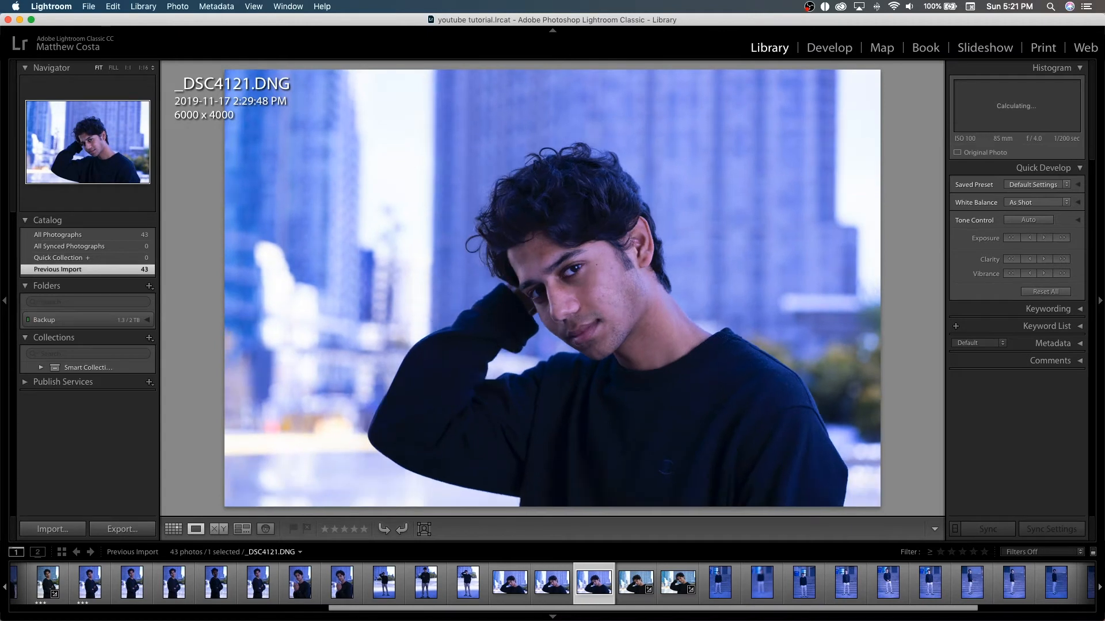
- Rate the landscape-format portraits _DSC4123.DNG and _DSC4124.DNG 3 stars each
key(Right)
key(3)
key(Right)
key(3)
key(Left)
key(Right)
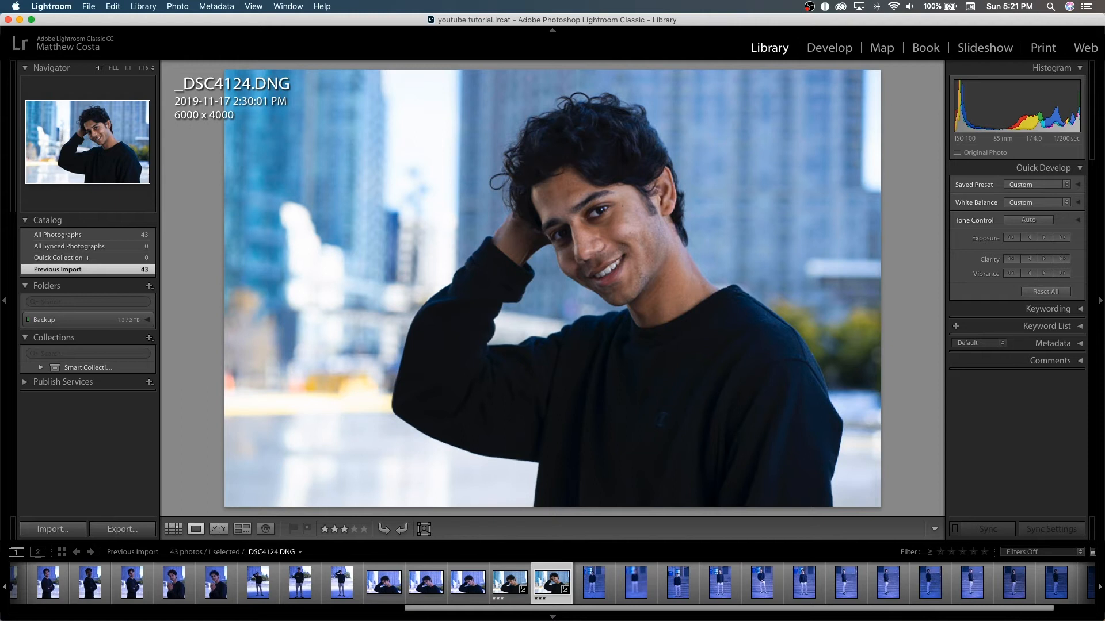
- Review the full-length photos in front of the stairs from _DSC4125.DNG to _DSC4137.DNG one by one
key(Right)
key(Right)
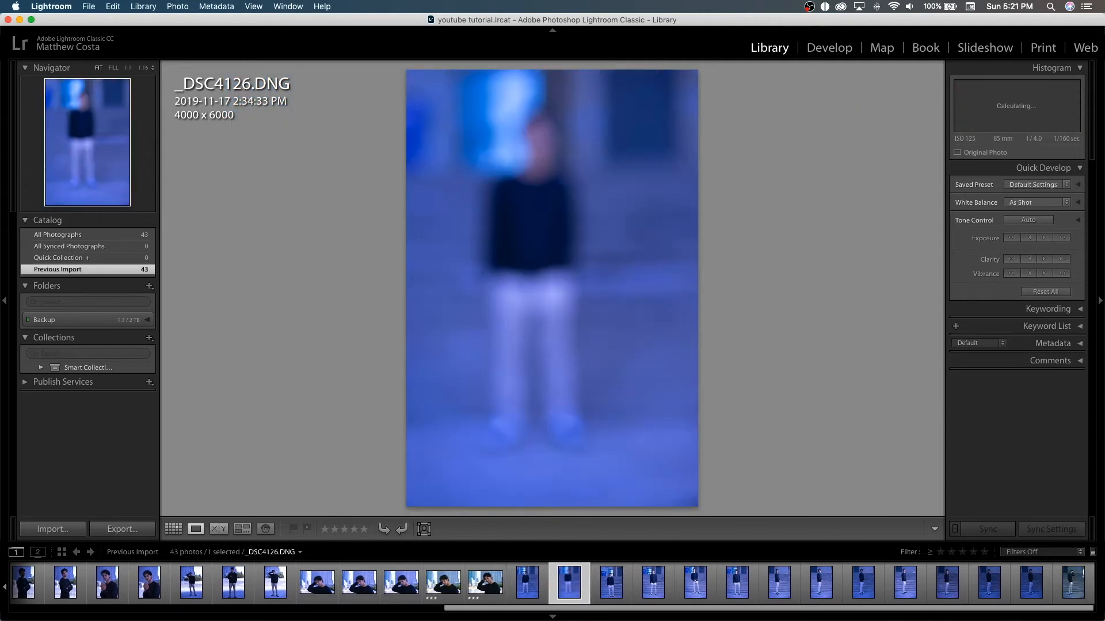
key(Right)
key(Right)
key(Right)
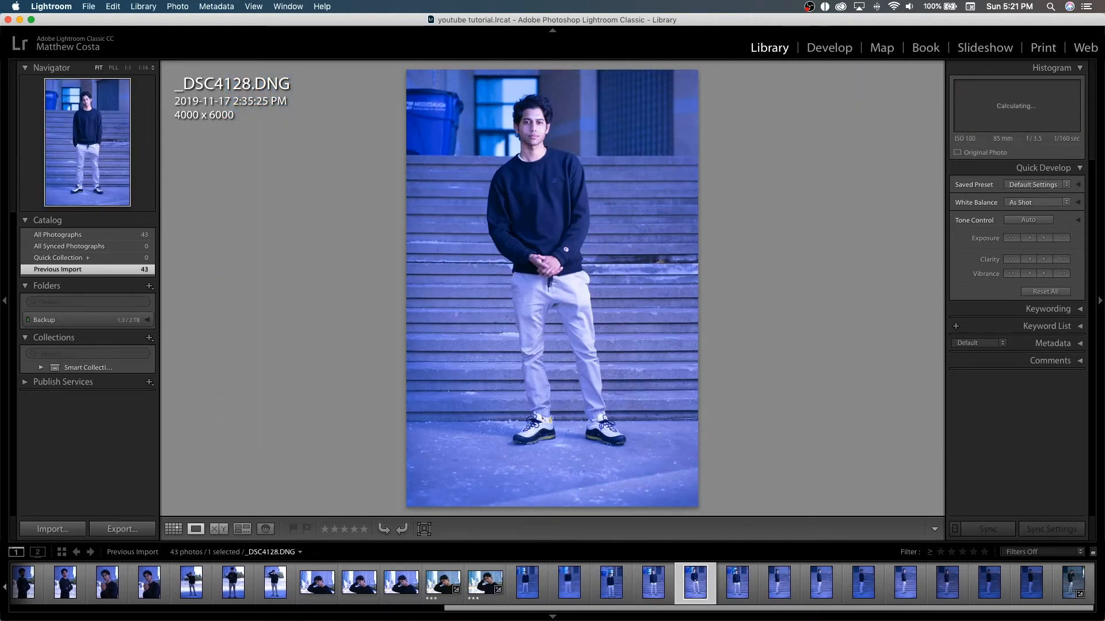
key(Right)
key(Right)
key(Right)
key(Right)
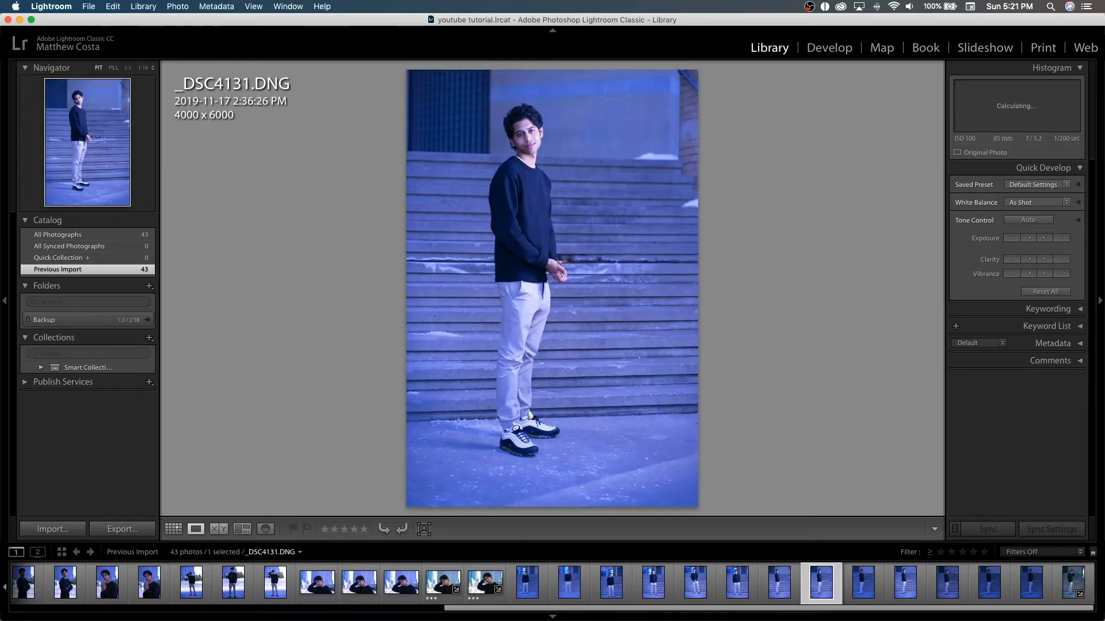
key(Right)
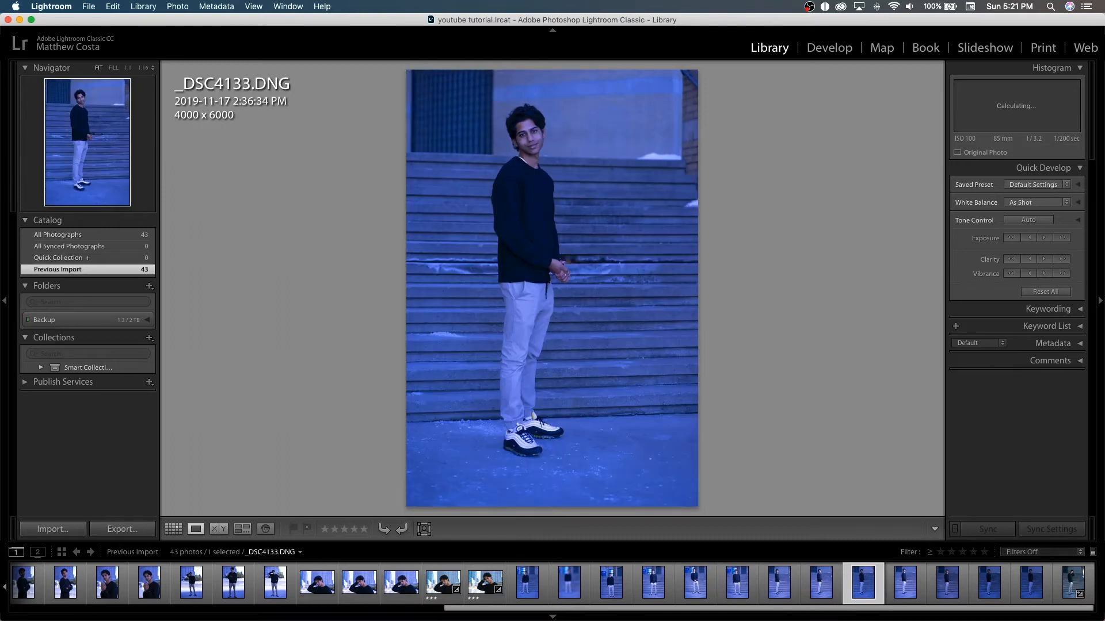
key(Right)
key(Right)
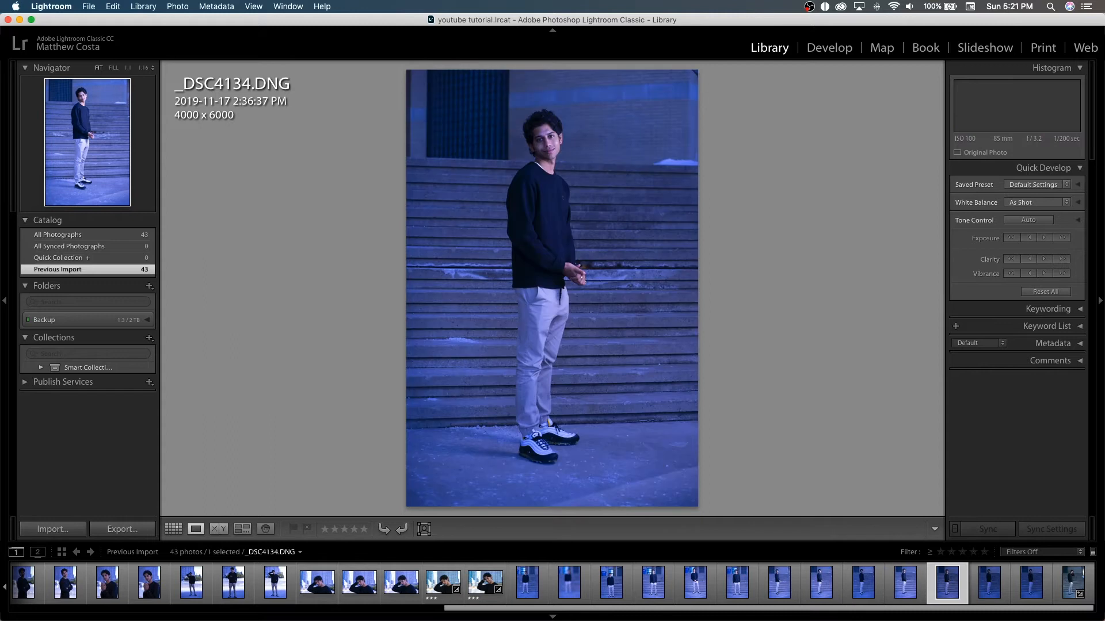
key(Right)
key(Right)
key(Right)
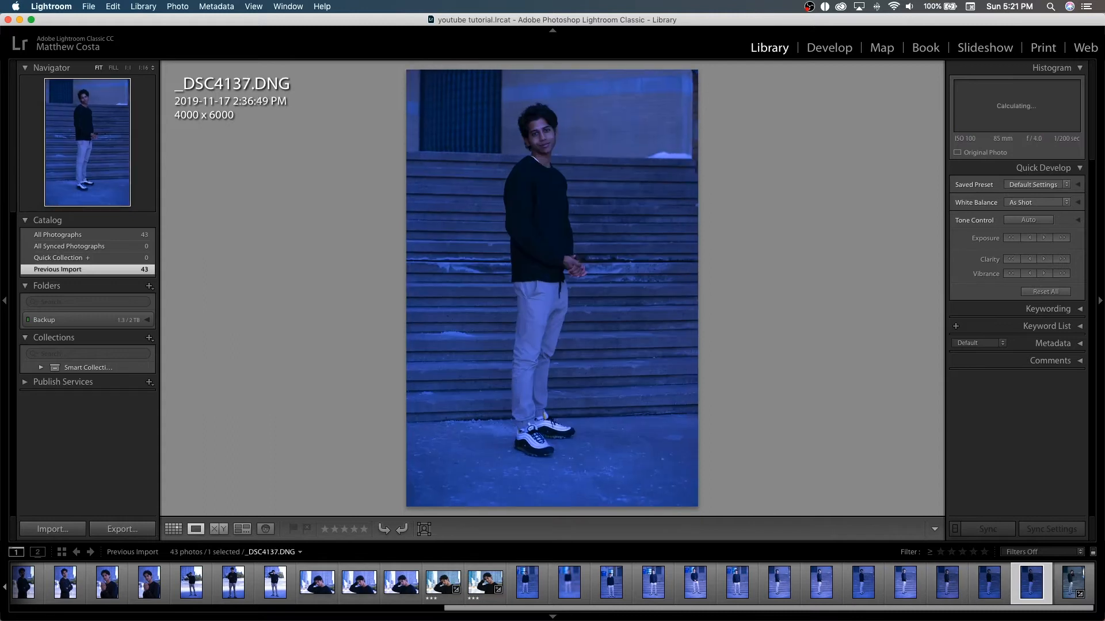
- Rate the last imported photo, _DSC4138.DNG, 3 stars and go back a few photos to _DSC4133.DNG
key(Right)
key(3)
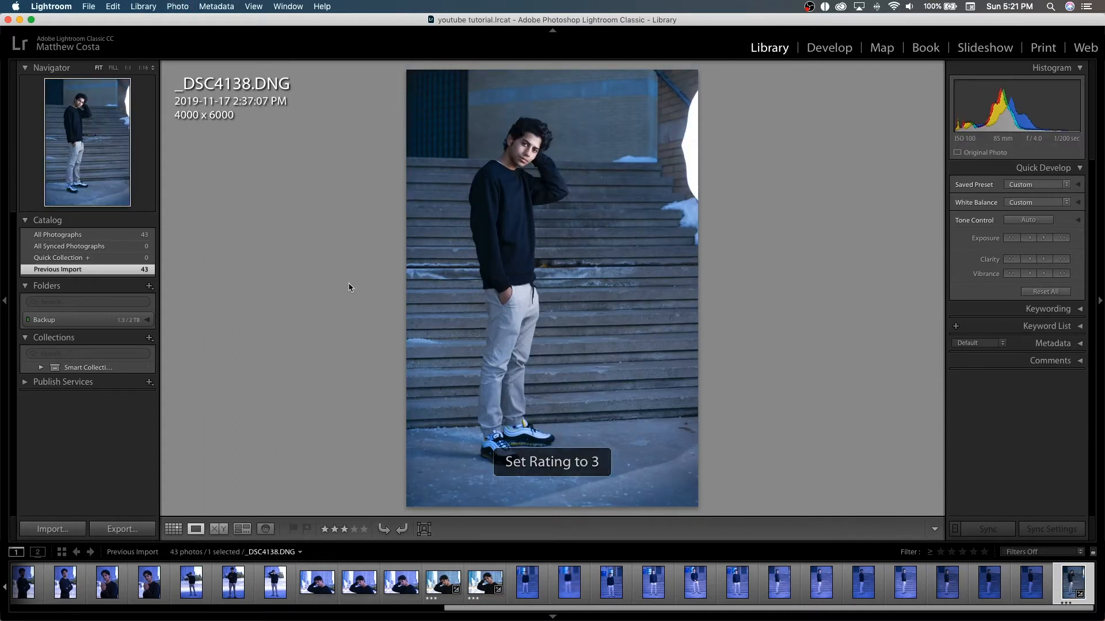
key(Left)
key(Left)
key(Left)
key(Left)
key(Left)
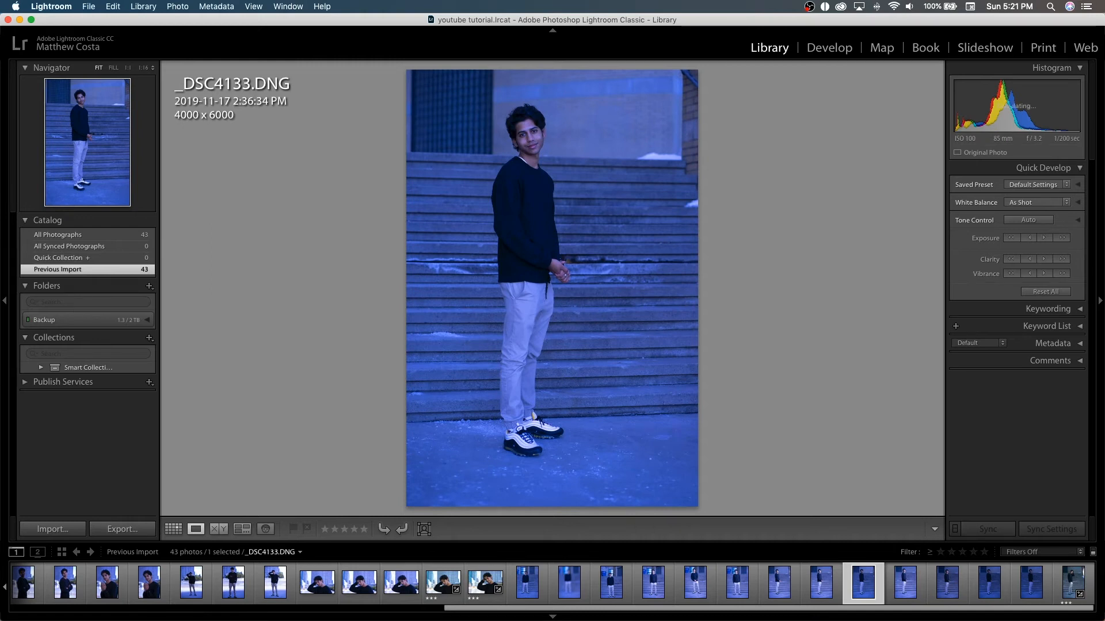
- Filter the filmstrip with the Rated preset so only rated photos are listed
click(1043, 556)
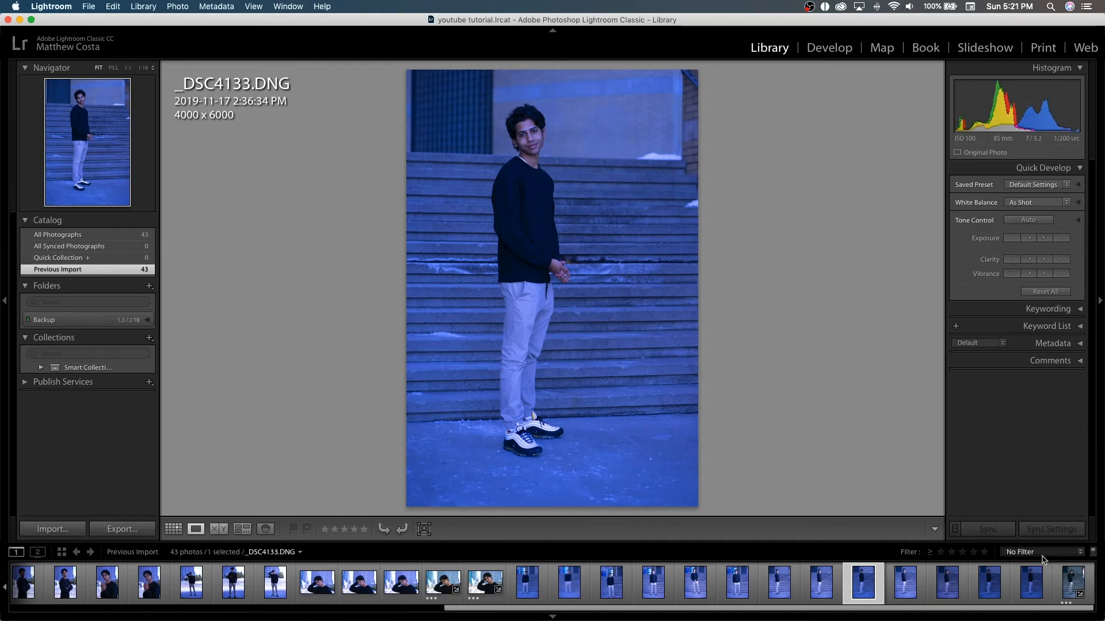
click(1042, 553)
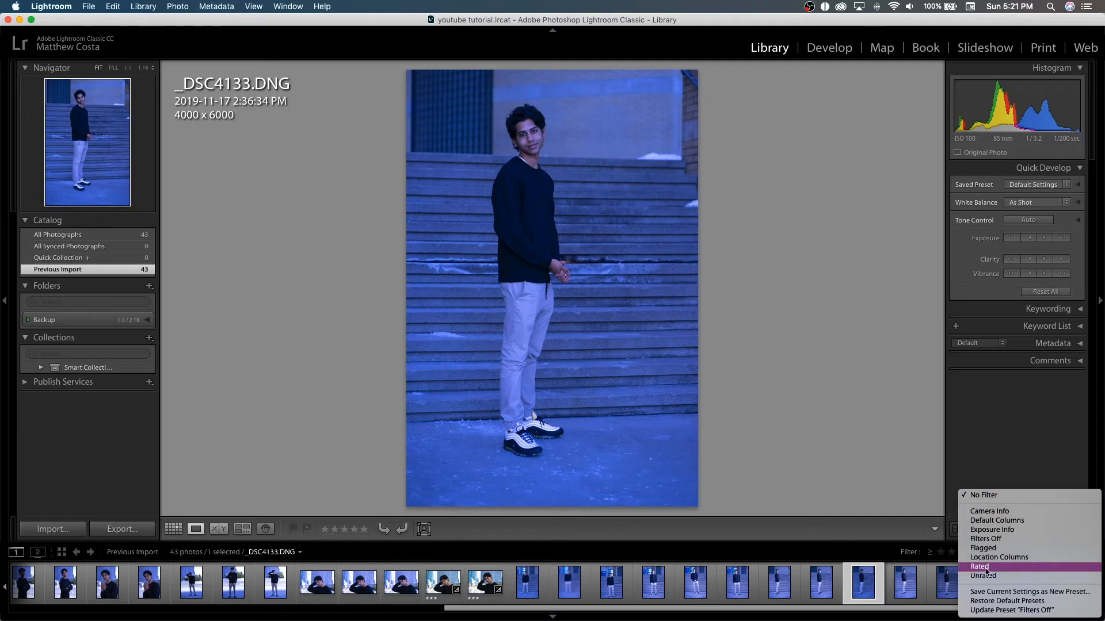
click(985, 568)
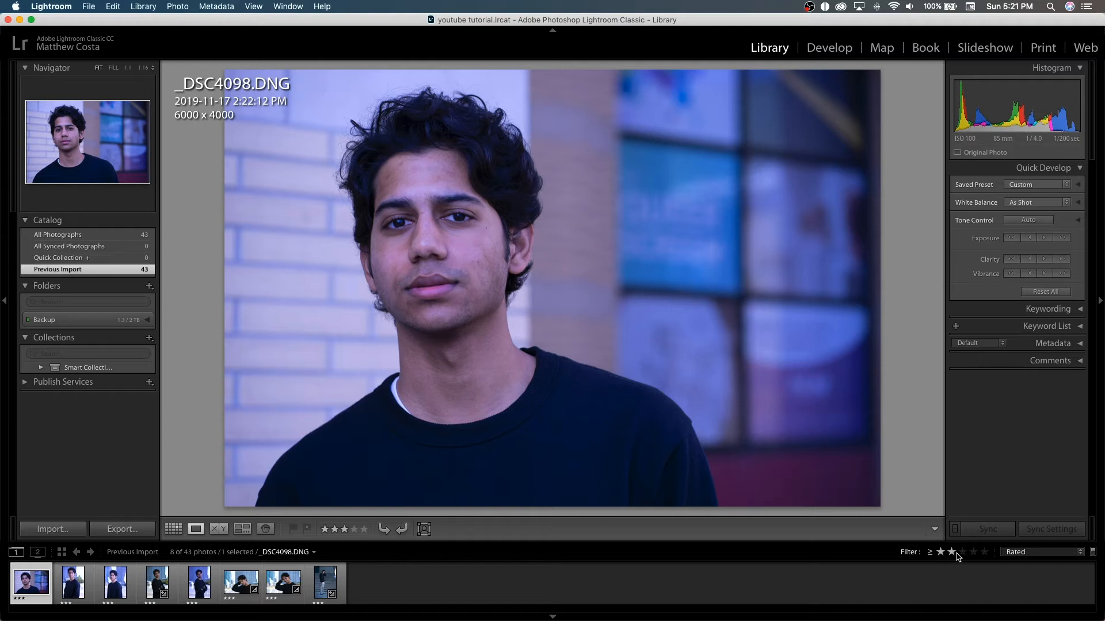
- Try the filmstrip's star filter at four stars and set it back to three stars or higher
click(962, 552)
click(973, 553)
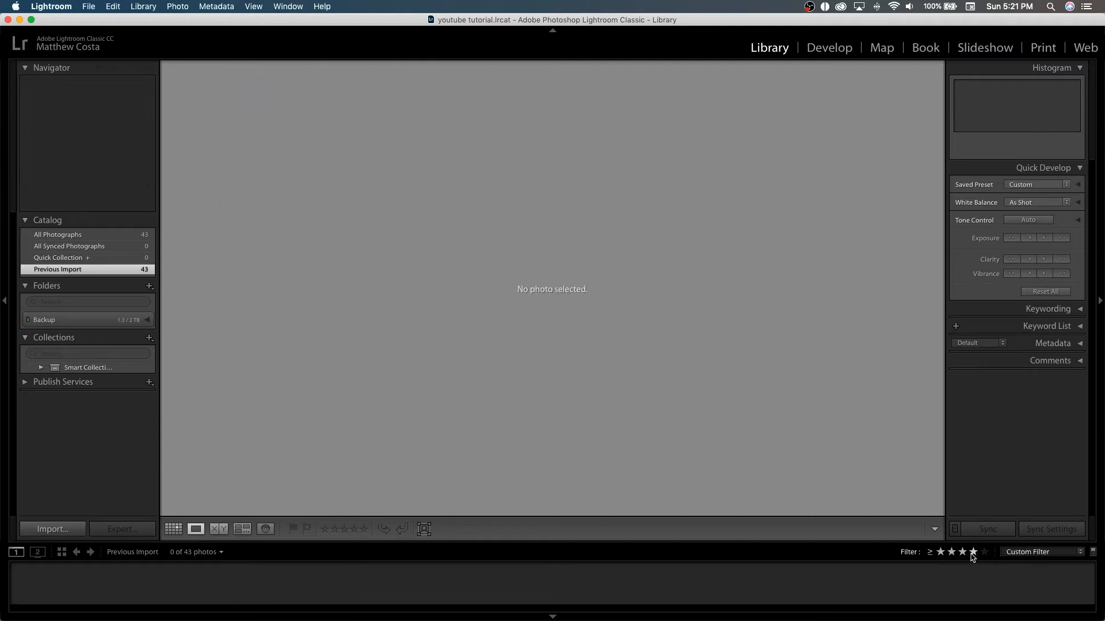
click(962, 554)
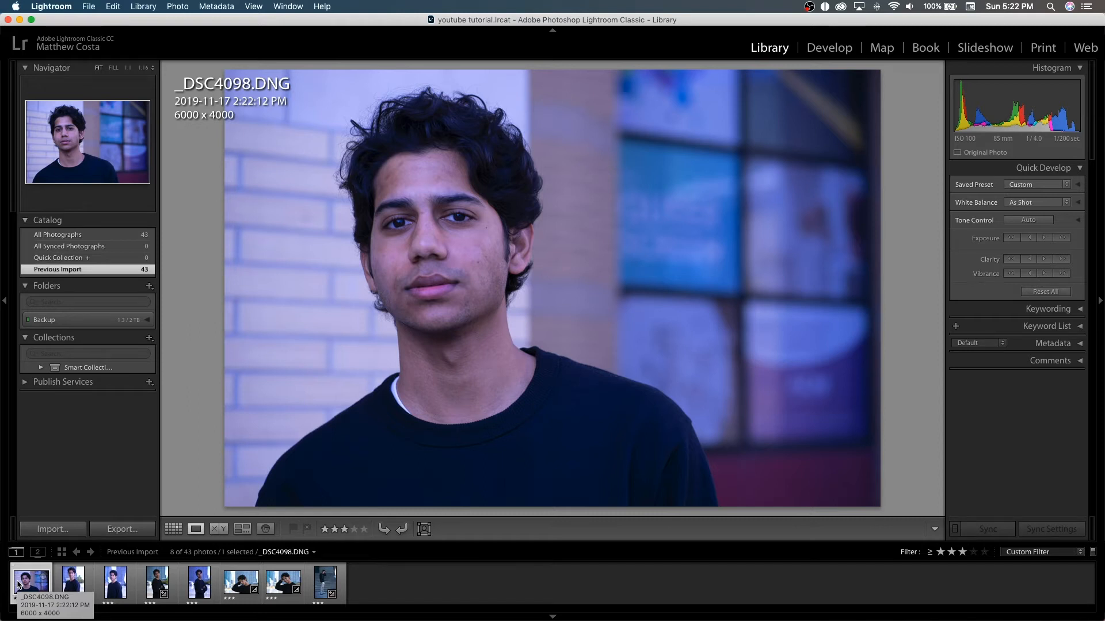
- Rate _DSC4098.DNG and _DSC4102.DNG 4 stars each, and compare _DSC4102.DNG with _DSC4103.DNG
key(4)
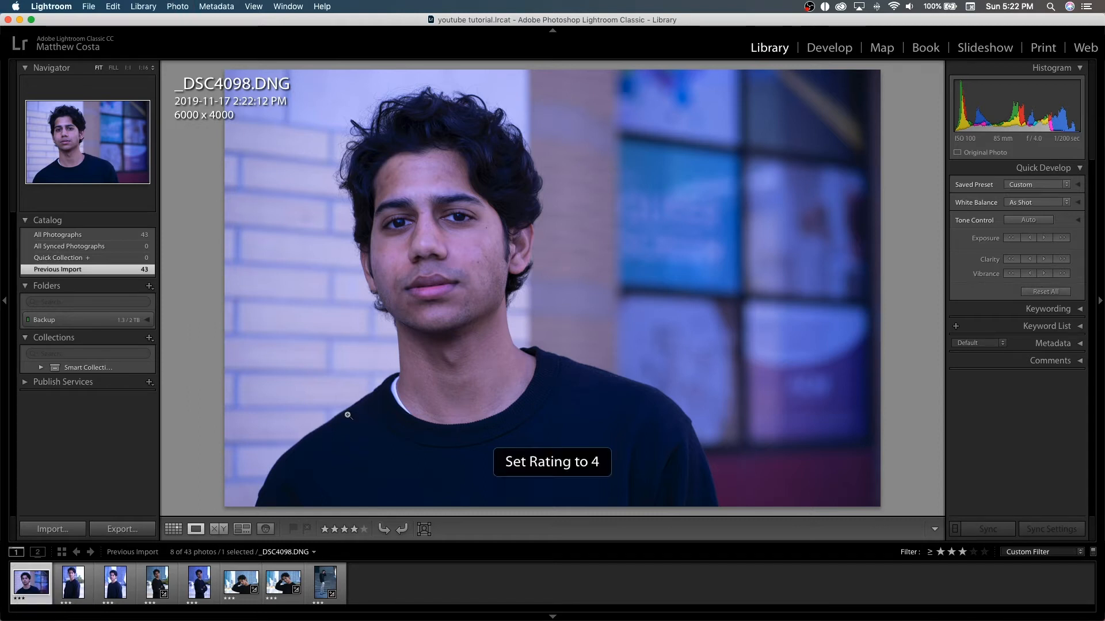
key(Right)
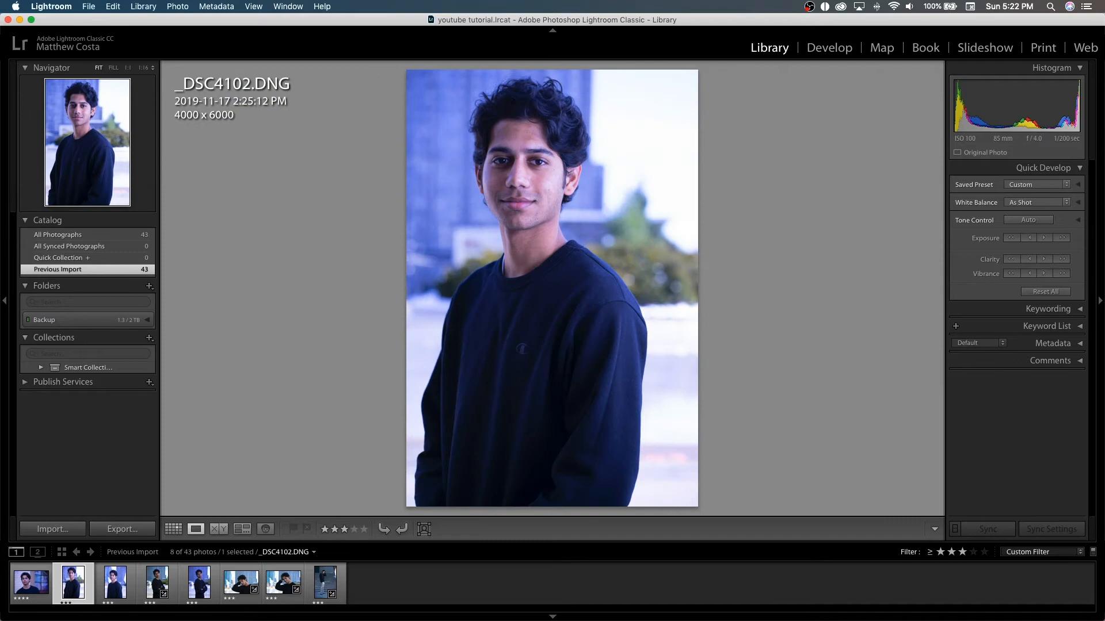
key(4)
key(Right)
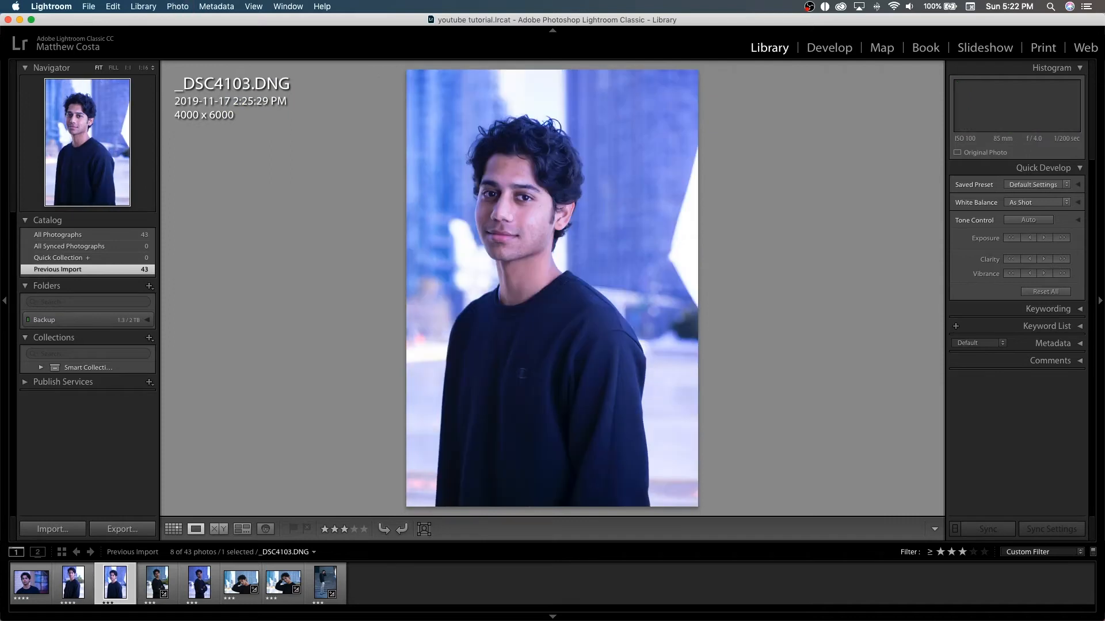
key(Left)
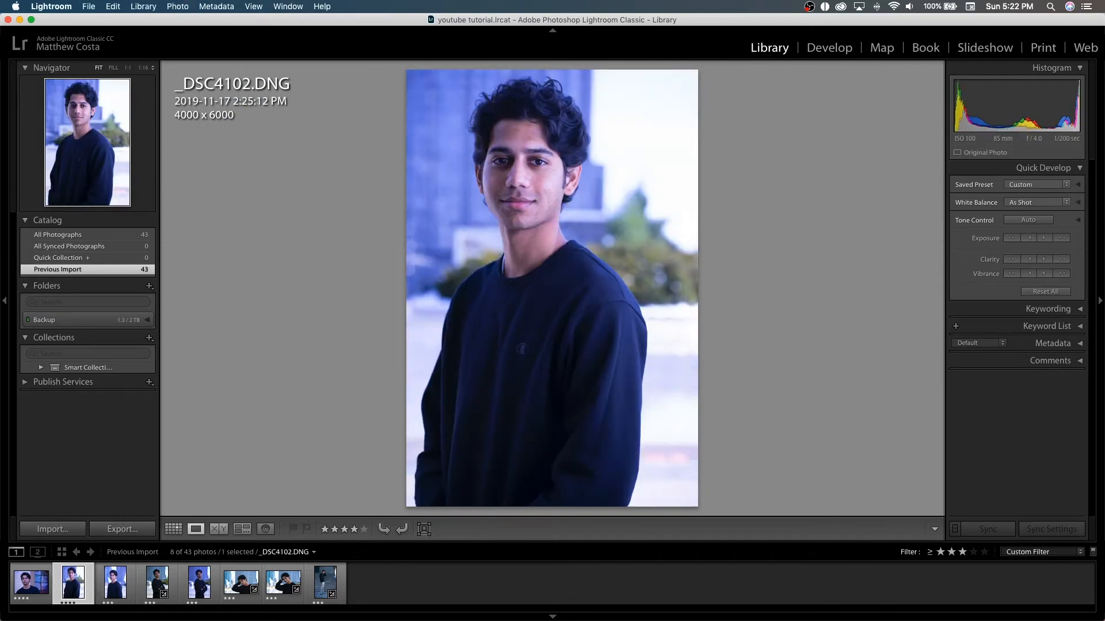
key(Right)
key(Left)
key(Right)
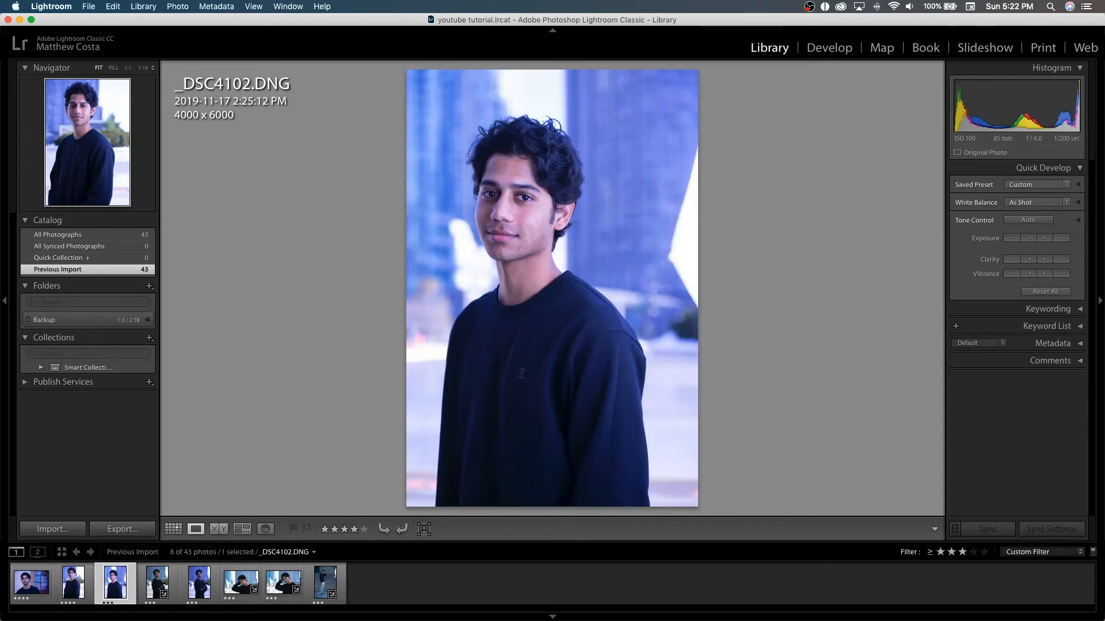
- Rate the crossed-arms portrait _DSC4109.DNG 4 stars and compare it with the similar shot _DSC4110.DNG
key(Right)
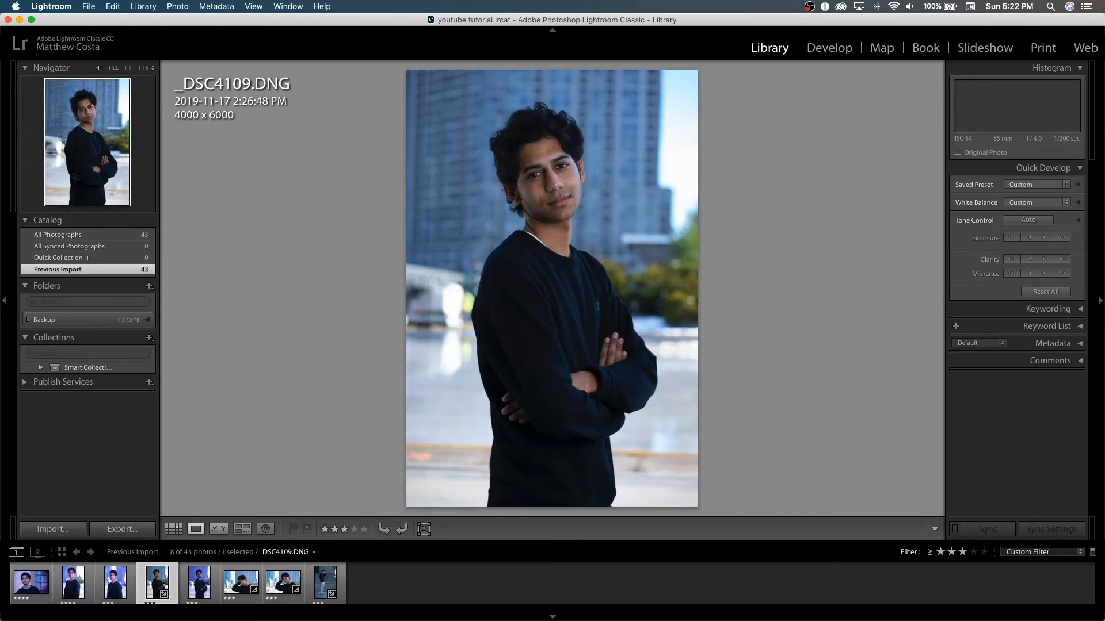
key(4)
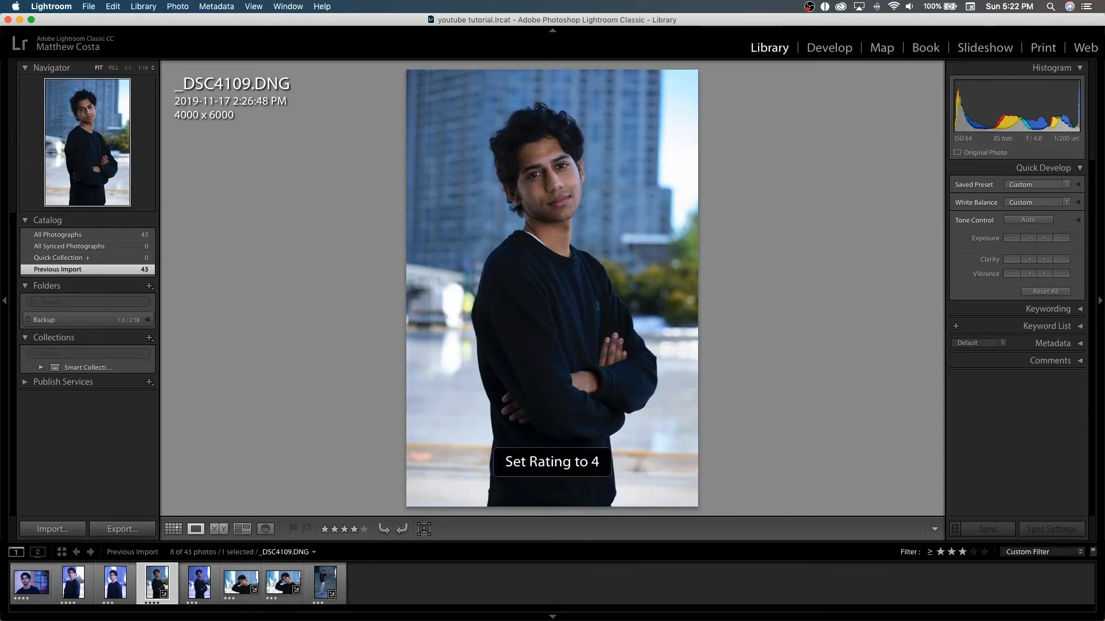
key(Right)
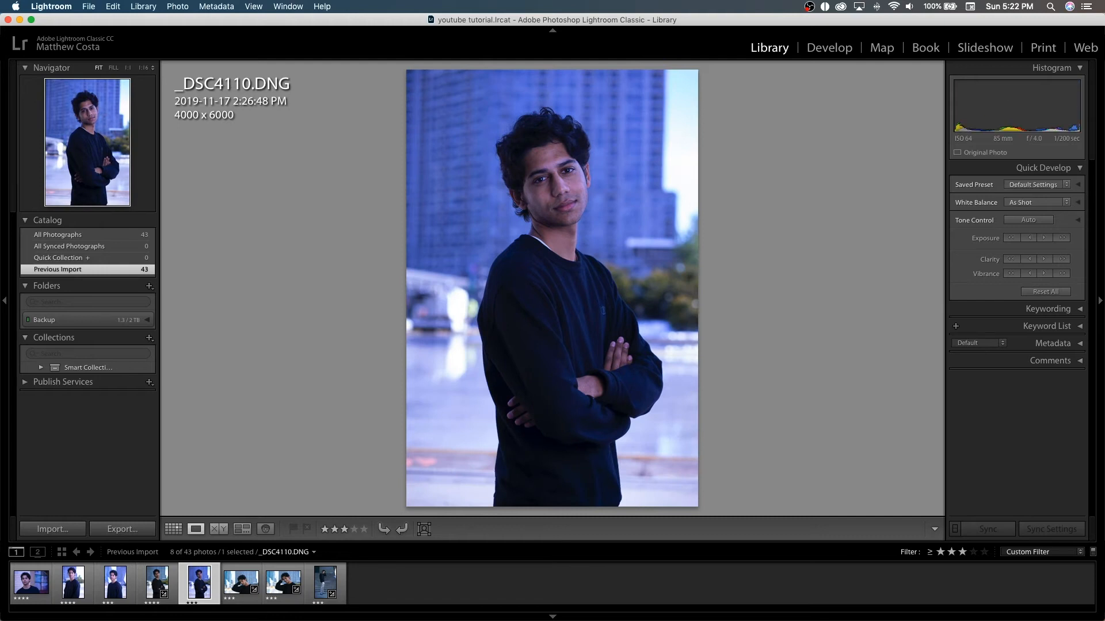
key(Left)
key(Right)
key(Left)
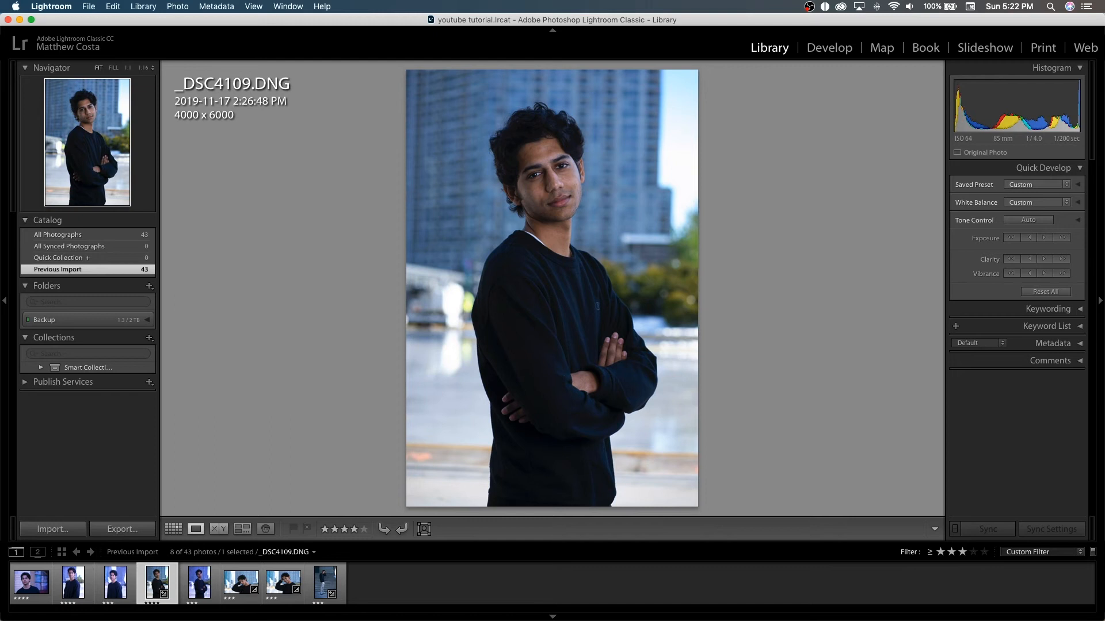
- Look through the remaining rated photos and compare the landscape-format portraits _DSC4123.DNG and _DSC4124.DNG
key(Right)
key(Right)
key(Right)
key(Right)
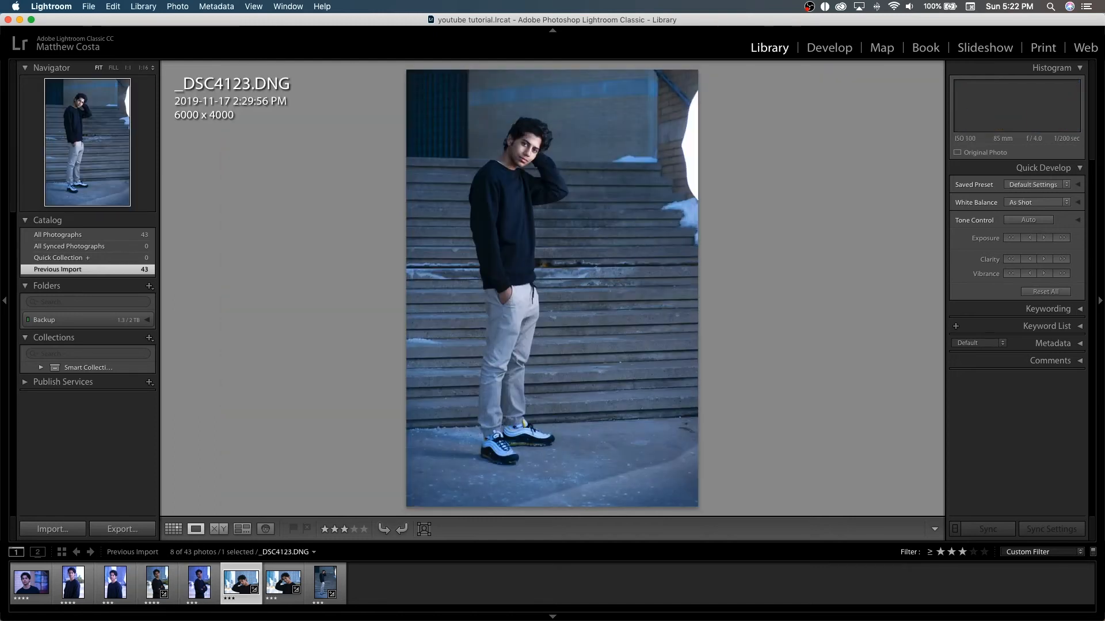
key(Left)
key(Left)
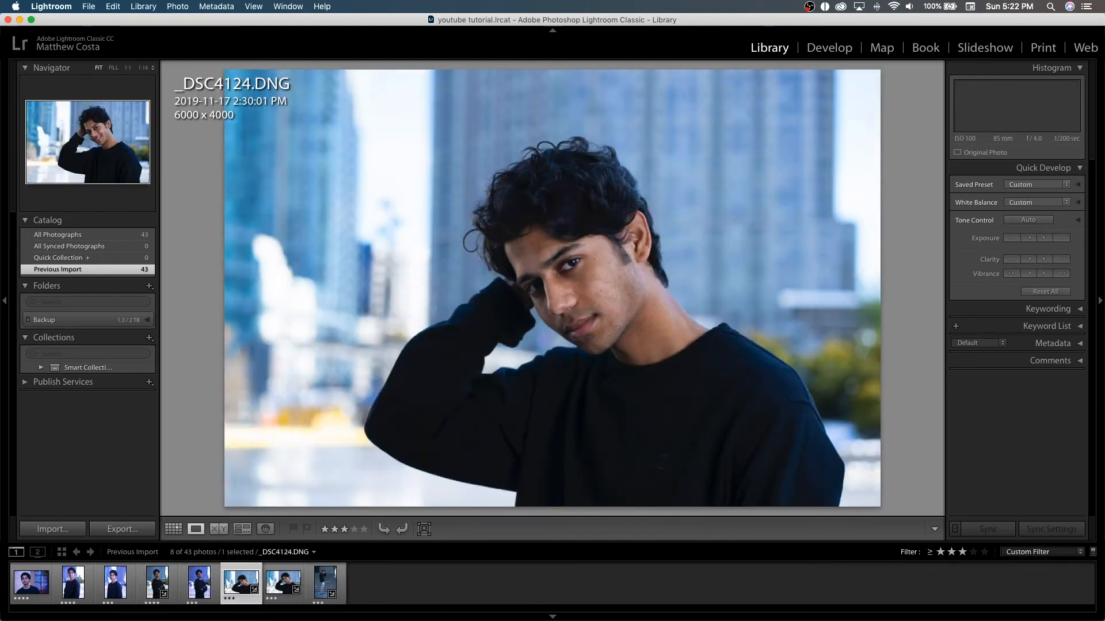
key(Right)
key(Left)
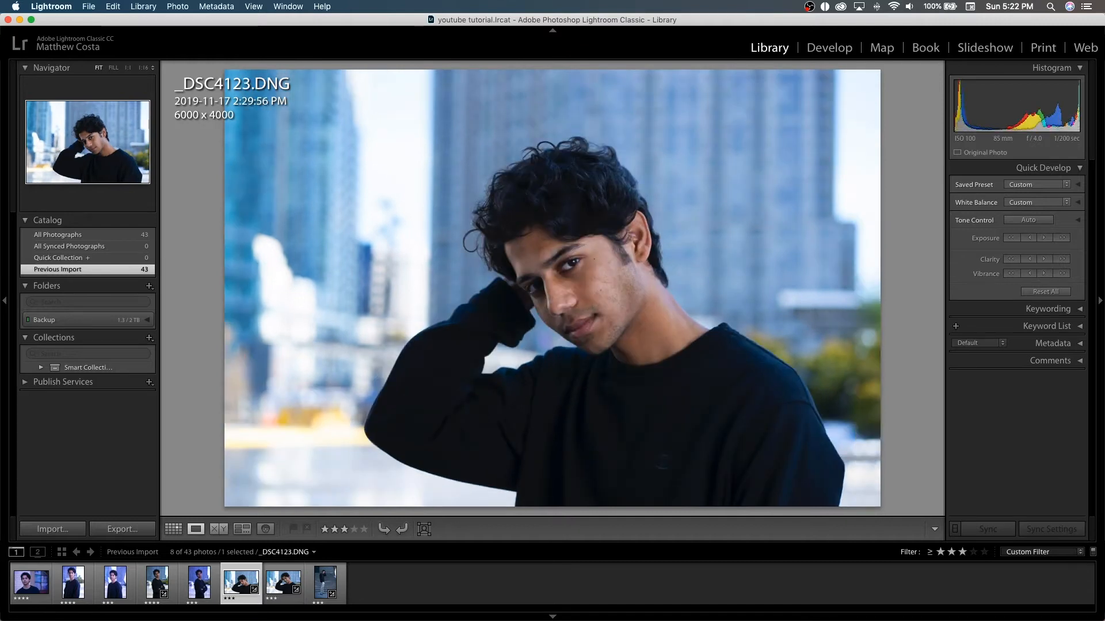
- Rate _DSC4123.DNG, _DSC4124.DNG and the full-length stairs photo _DSC4138.DNG 4 stars each
key(4)
key(Right)
key(4)
key(Right)
key(4)
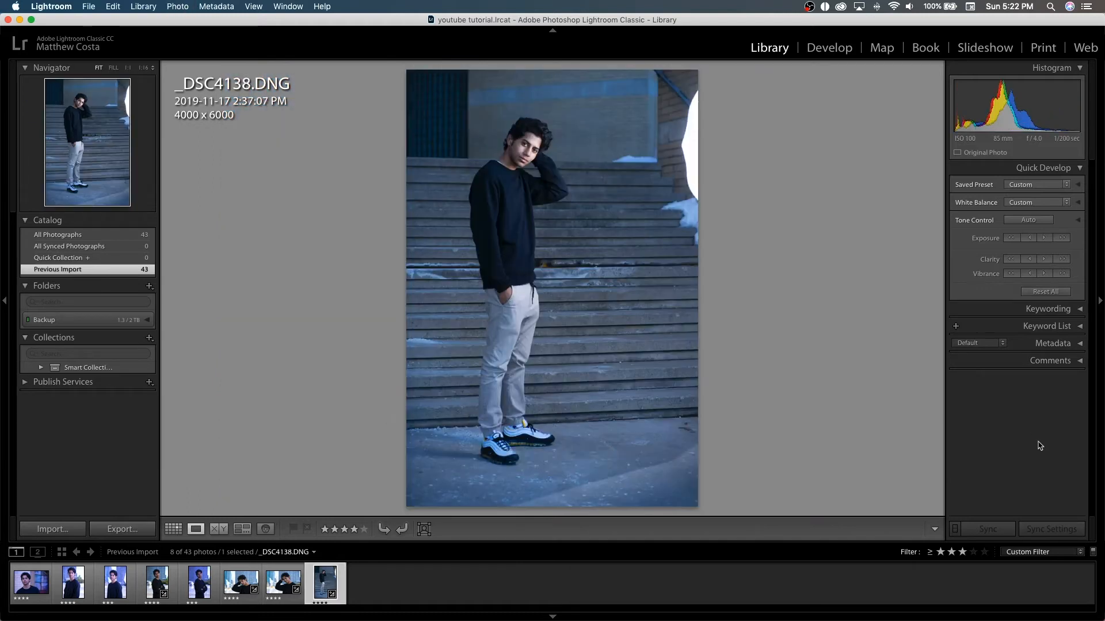
- Filter the filmstrip to photos with four or more stars and open _DSC4098.DNG in the Develop module
click(973, 552)
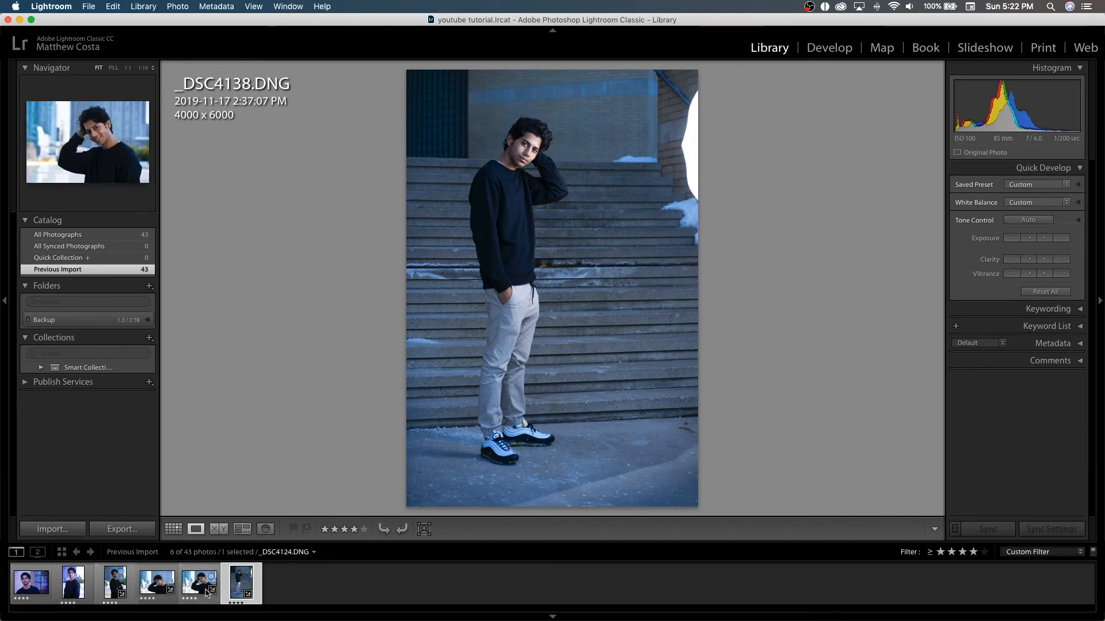
click(842, 49)
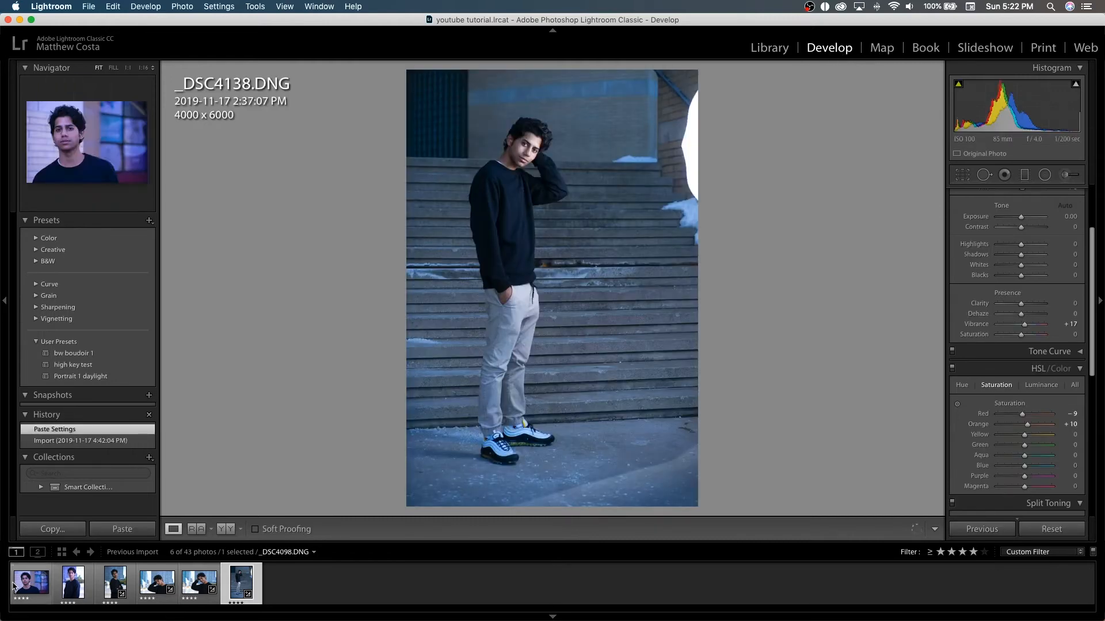
click(32, 586)
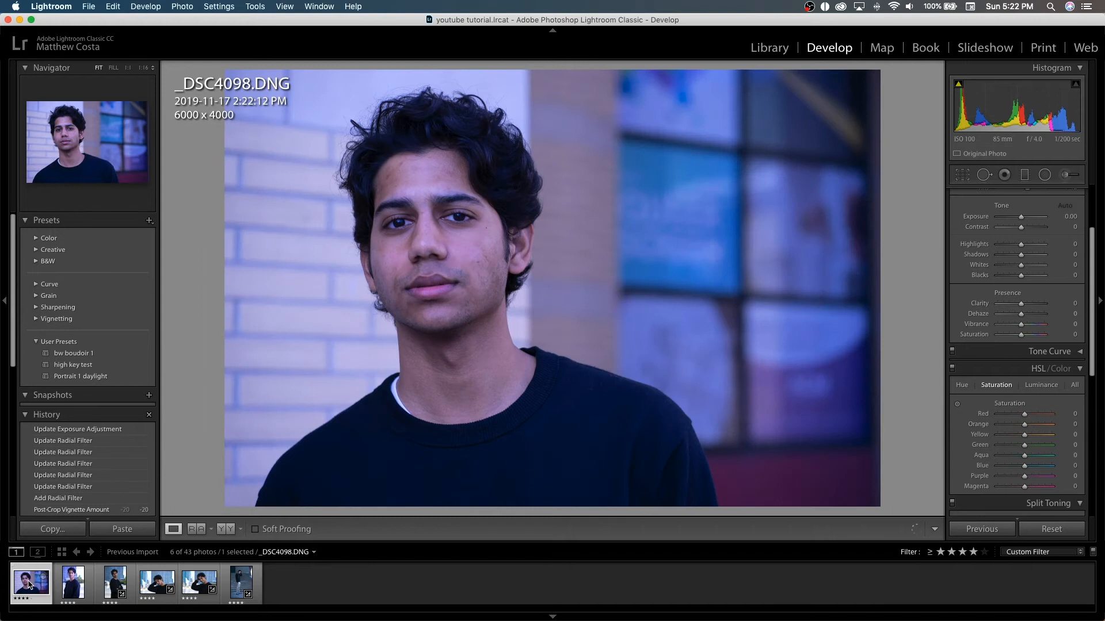
- Adjust the tone of _DSC4098.DNG to Exposure +0.45, Highlights −38 and Shadows +14
scroll(87, 454, down, 10)
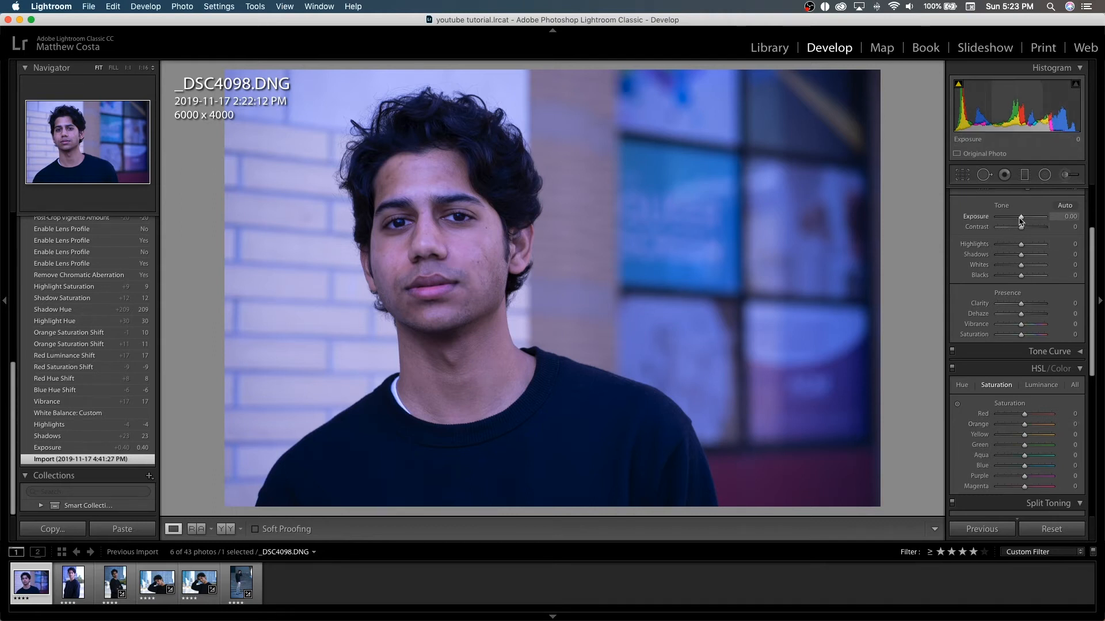
drag(1021, 217, 1024, 217)
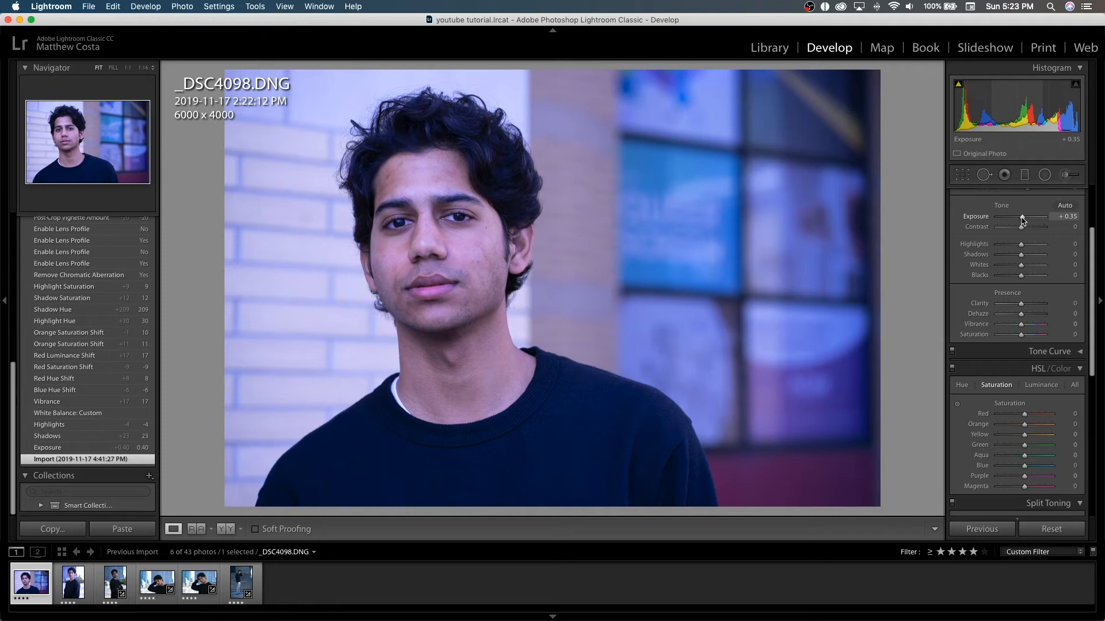
drag(1023, 219, 1023, 219)
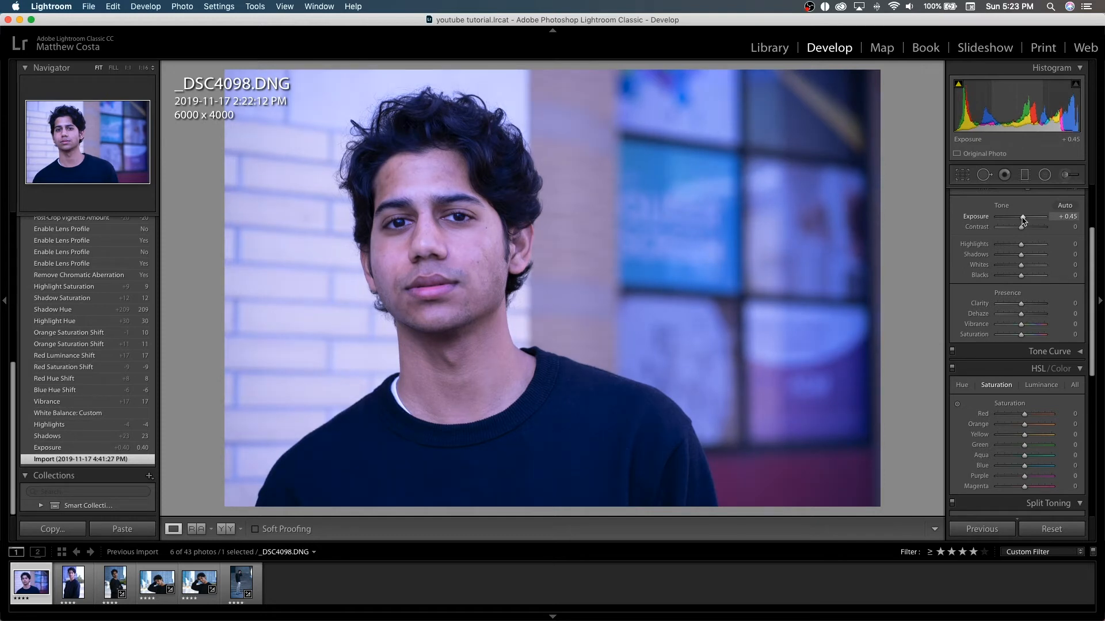
drag(1023, 219, 1023, 219)
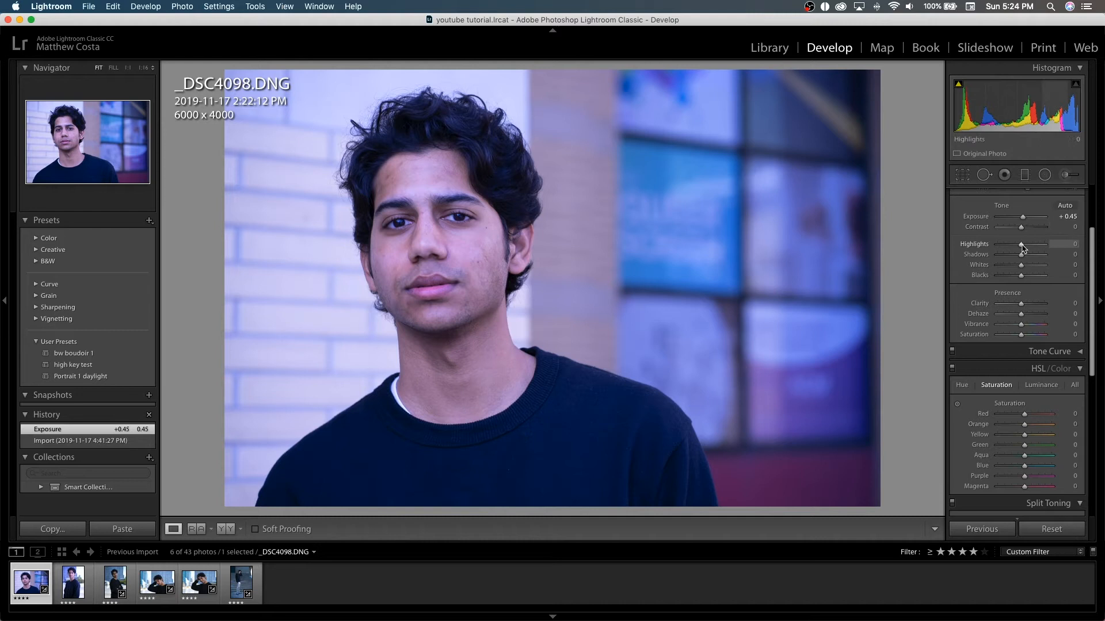
drag(1019, 248, 1013, 248)
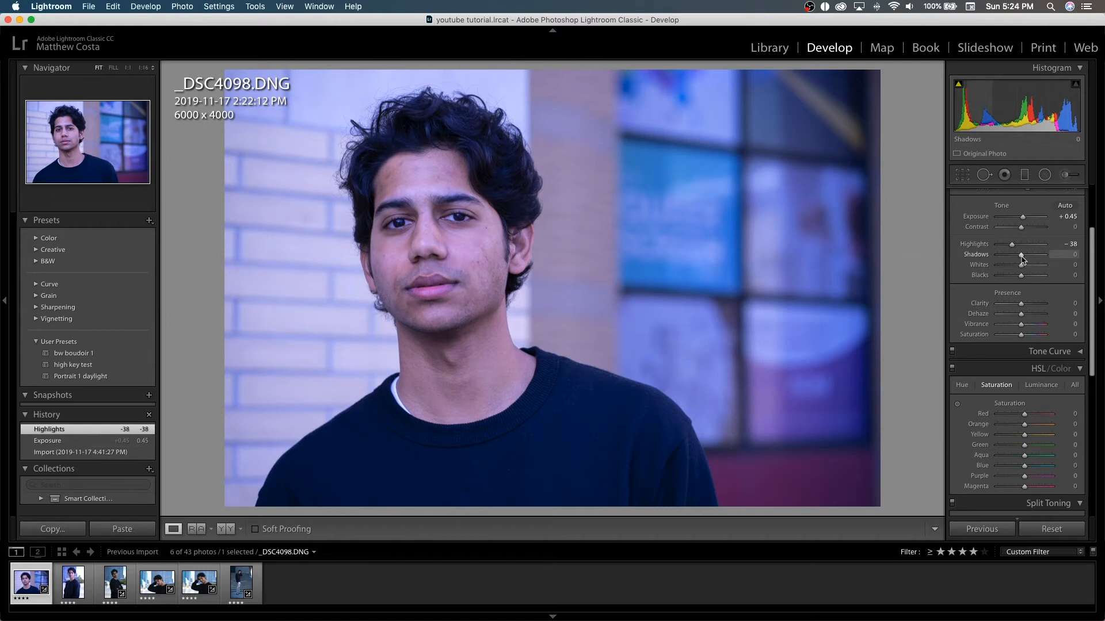
drag(1021, 257, 1024, 259)
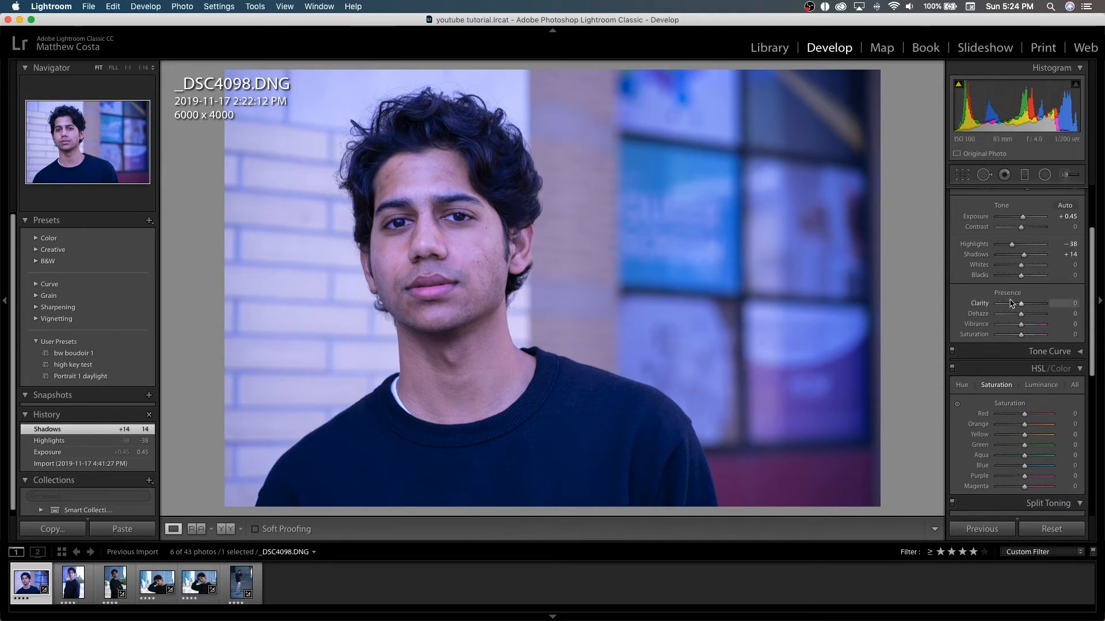
- Try the Flash, Daylight, Cloudy and Shade white balance presets on the portrait
scroll(1013, 299, up, 4)
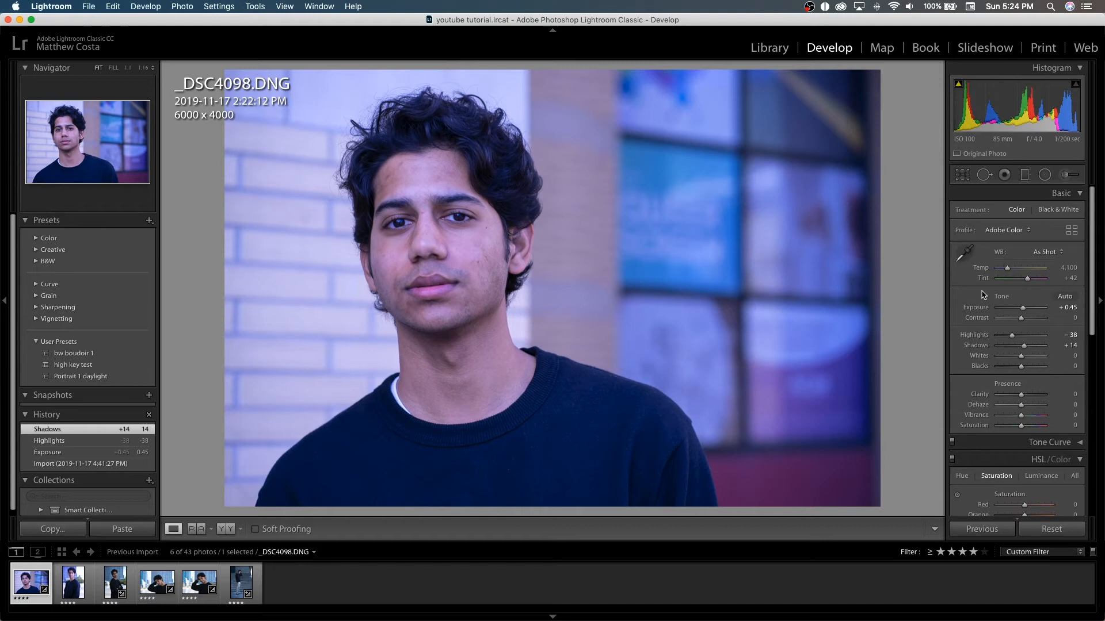
click(1044, 256)
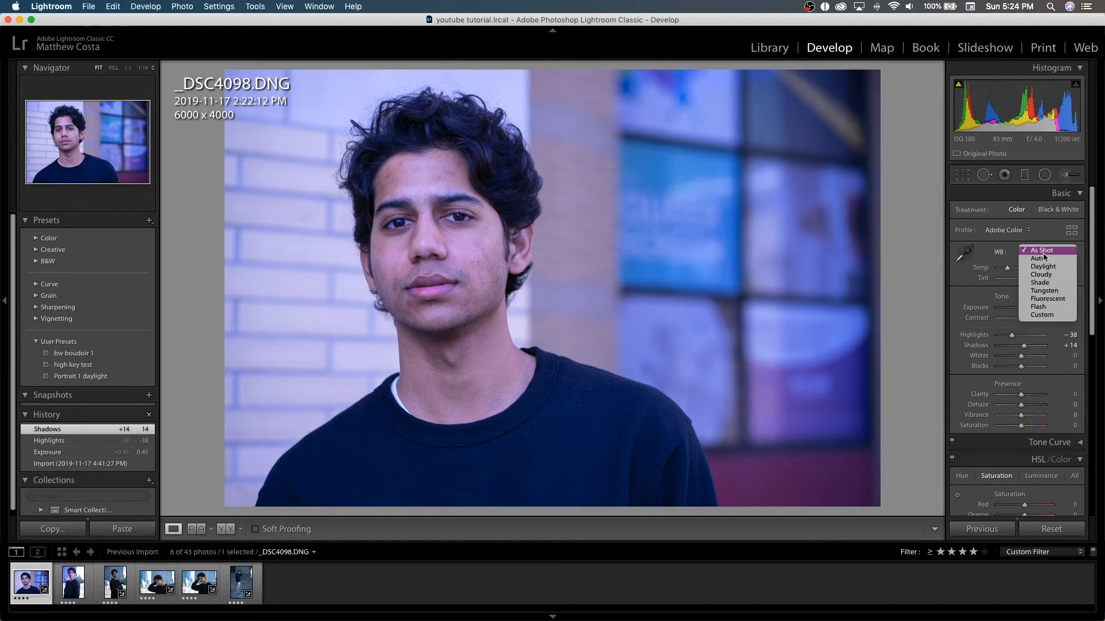
click(1047, 308)
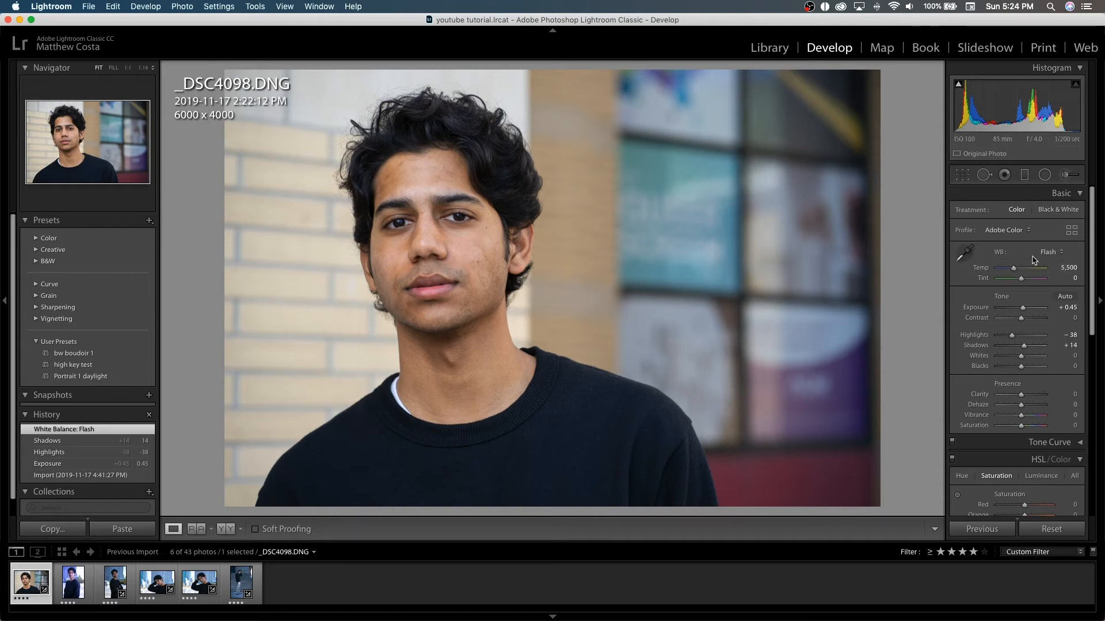
click(1057, 256)
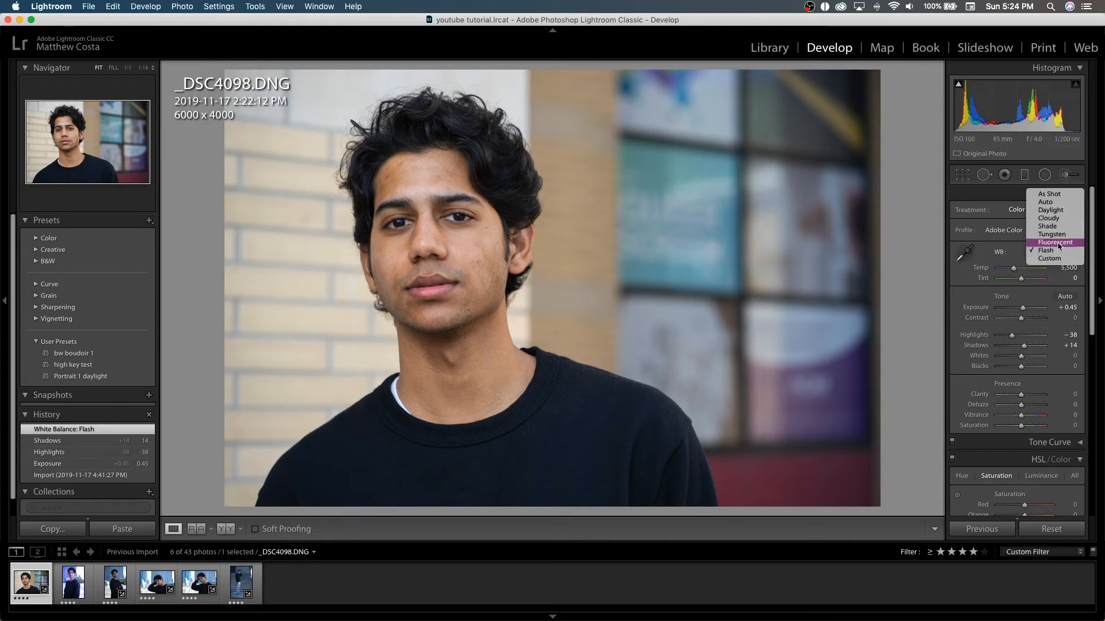
click(1061, 210)
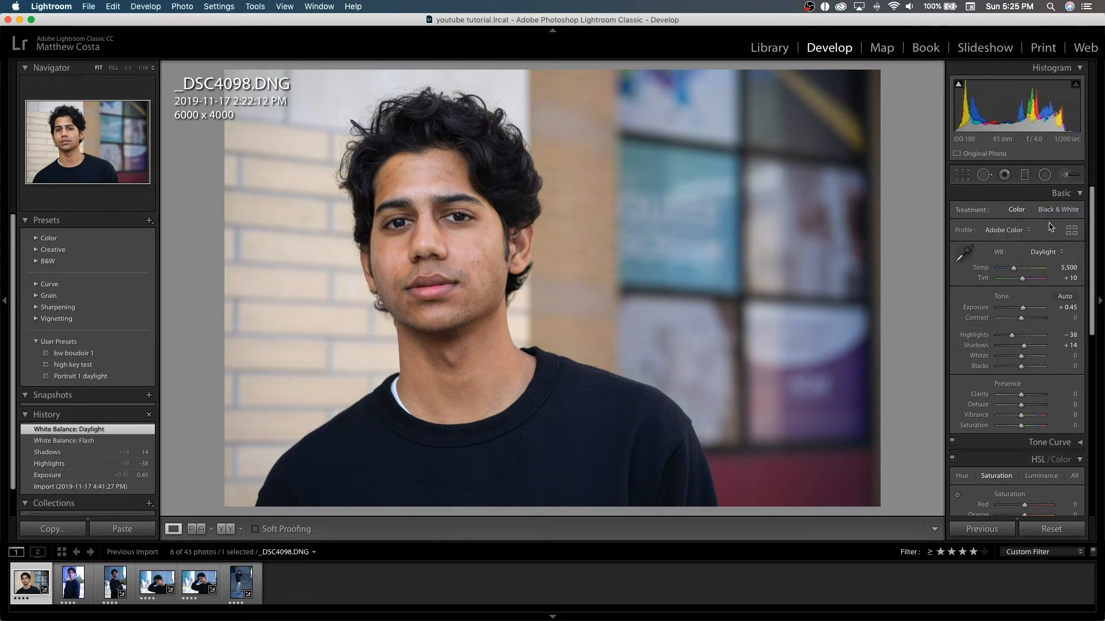
click(1046, 253)
click(1046, 261)
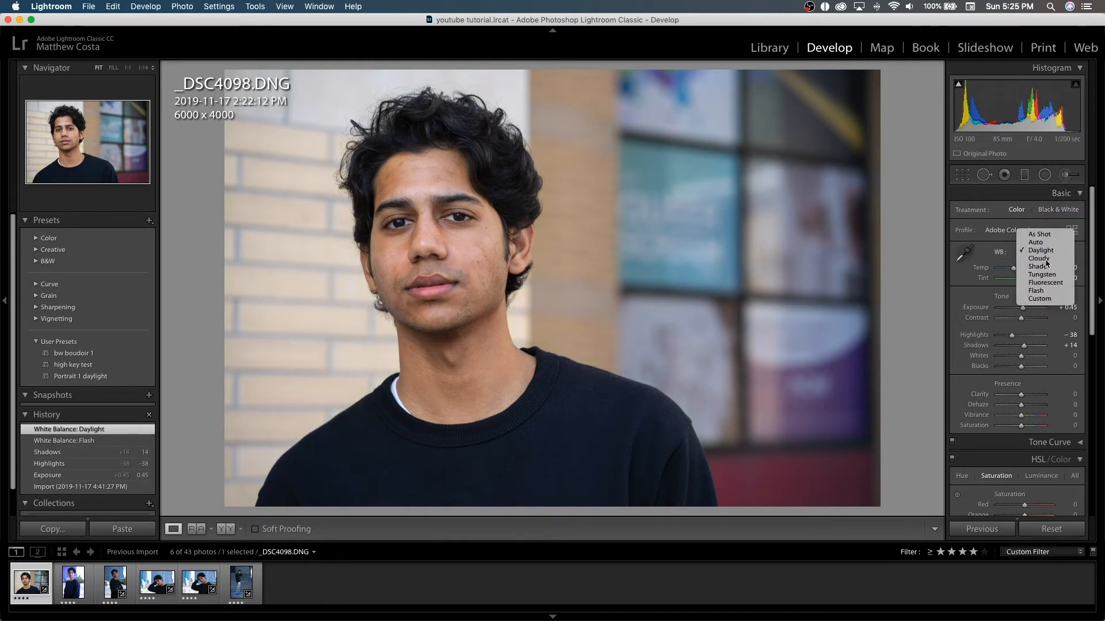
click(1046, 254)
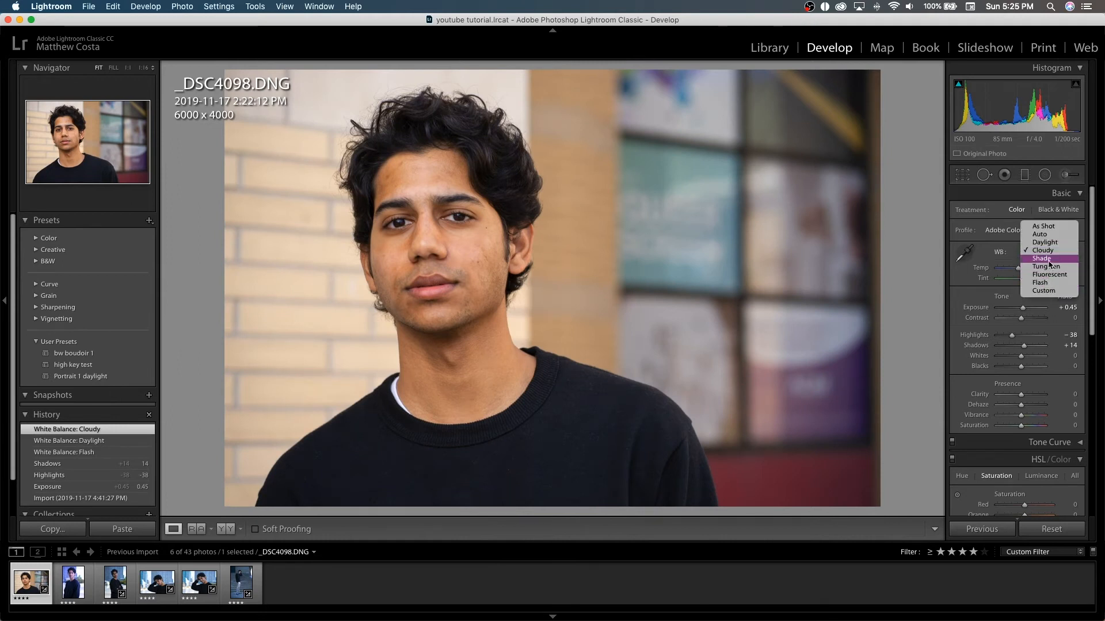
click(1047, 260)
- Set the portrait's white balance to Flash and lower its color temperature to 5,301
click(1050, 257)
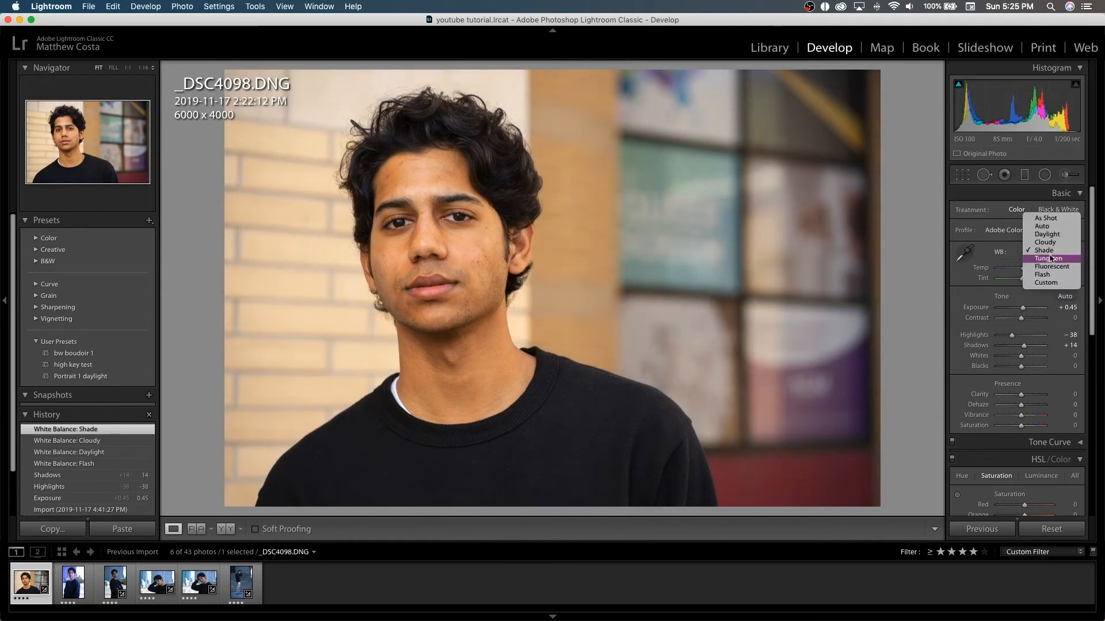
click(1044, 275)
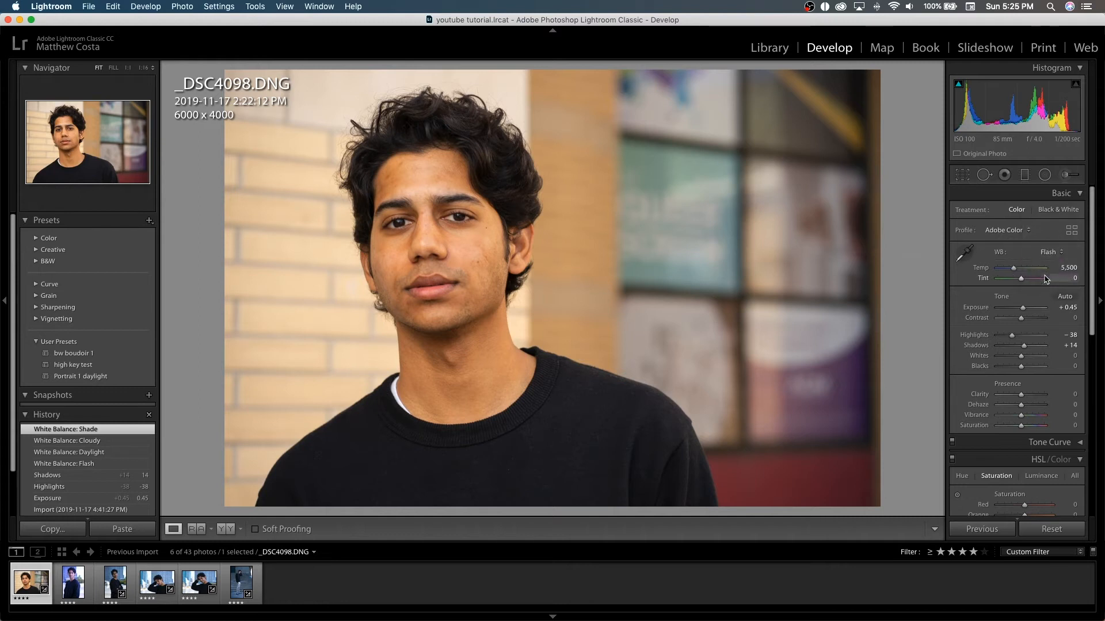
drag(1012, 269, 1012, 269)
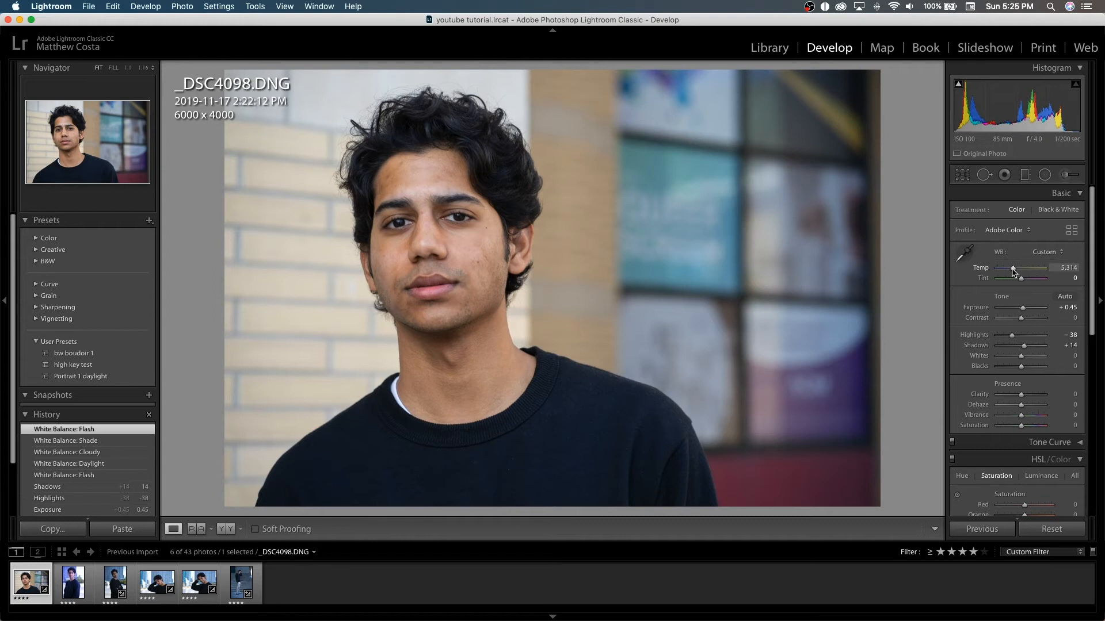
drag(1014, 273, 1014, 272)
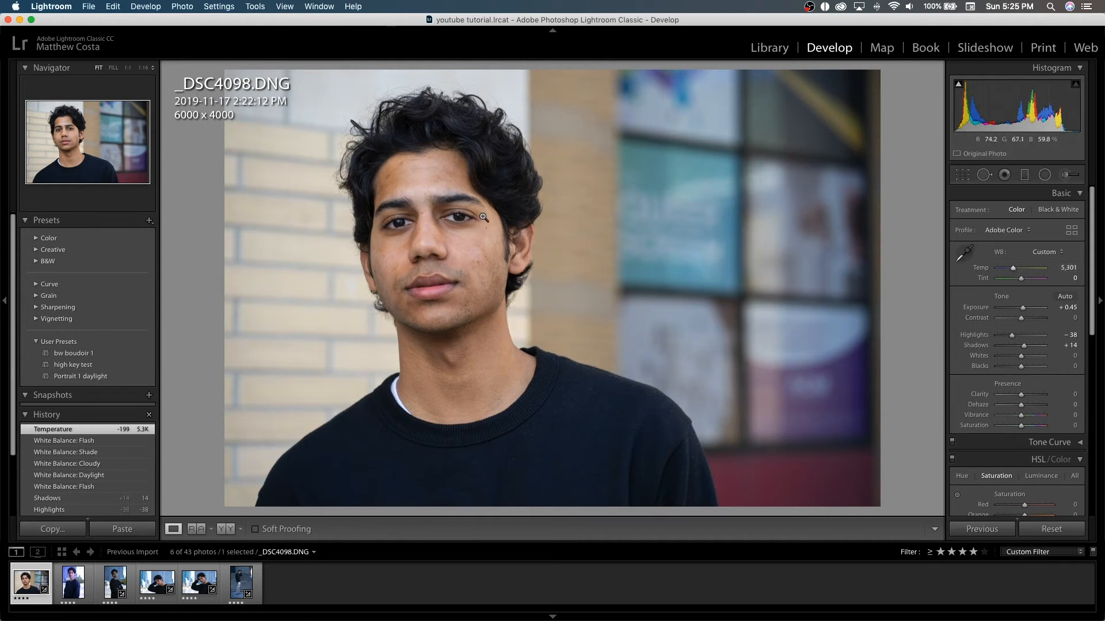
- Set the portrait's Tint to +8 and compare it with the preceding Temperature state in the edit history
click(968, 255)
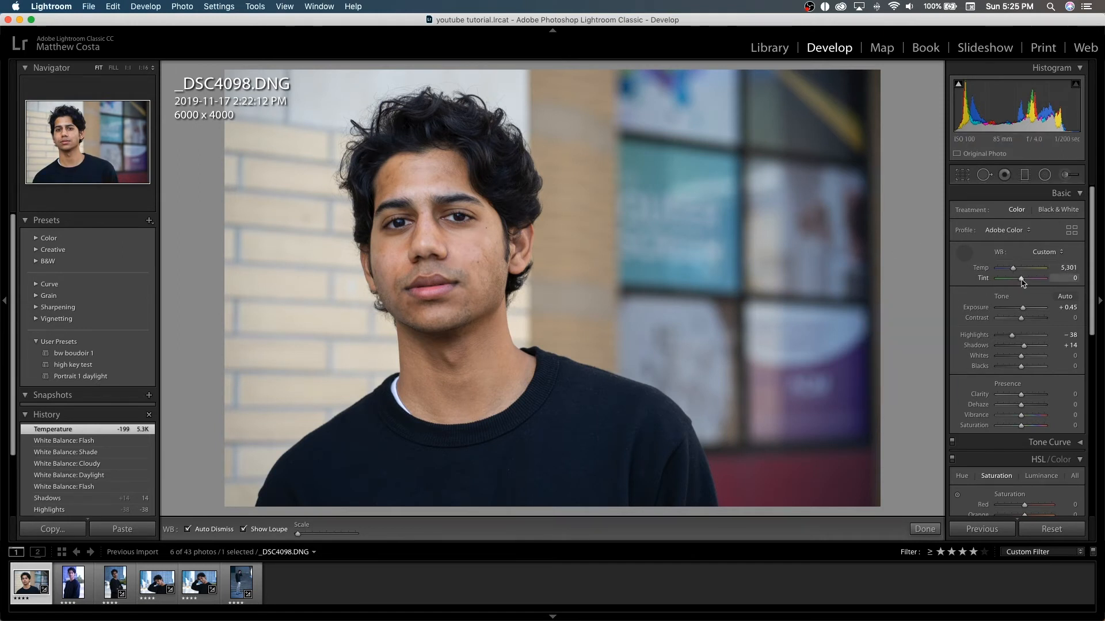
drag(1022, 281, 1030, 281)
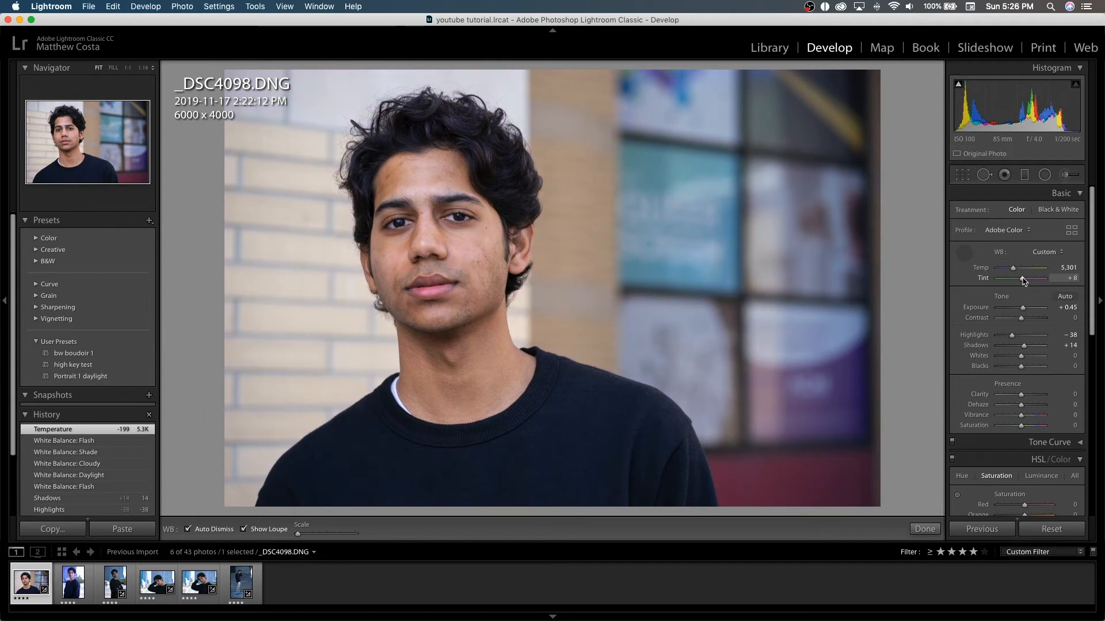
drag(1023, 282, 1023, 281)
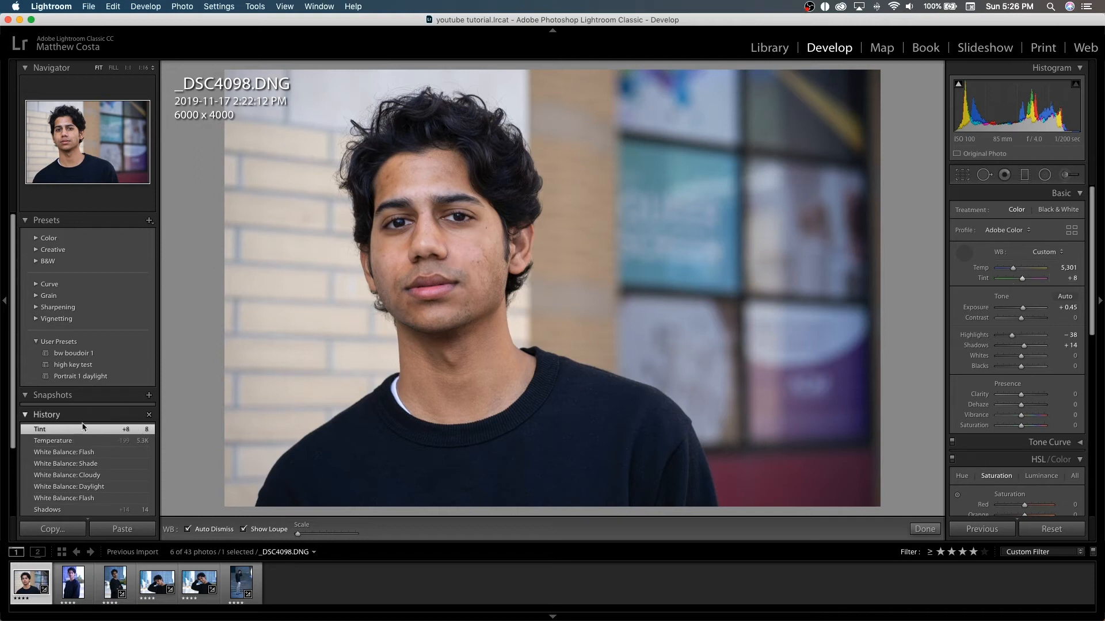
click(64, 441)
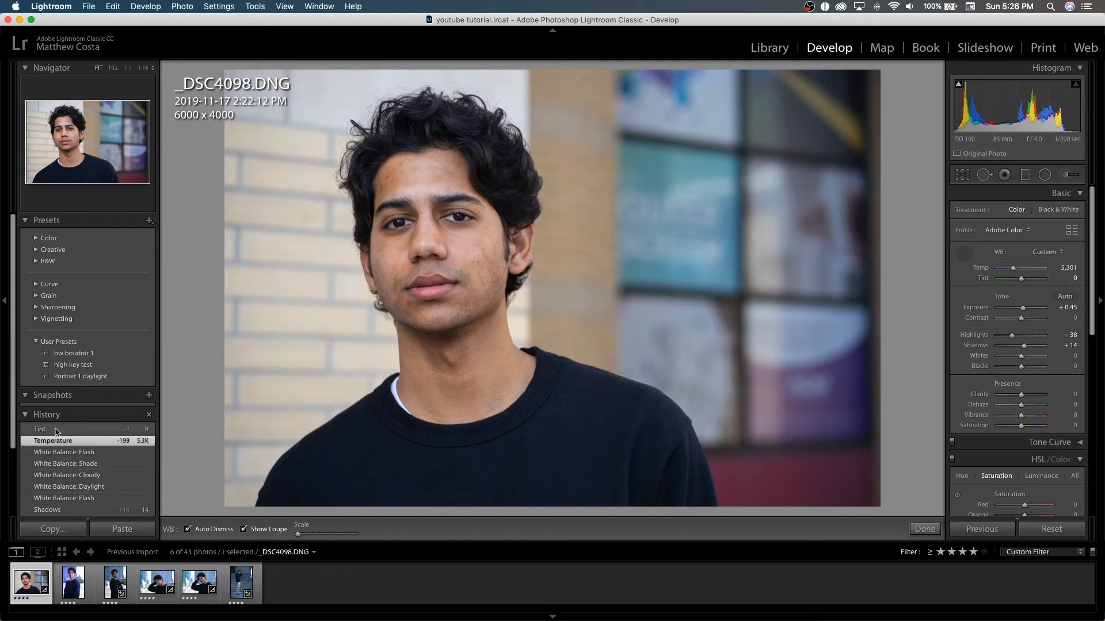
click(56, 430)
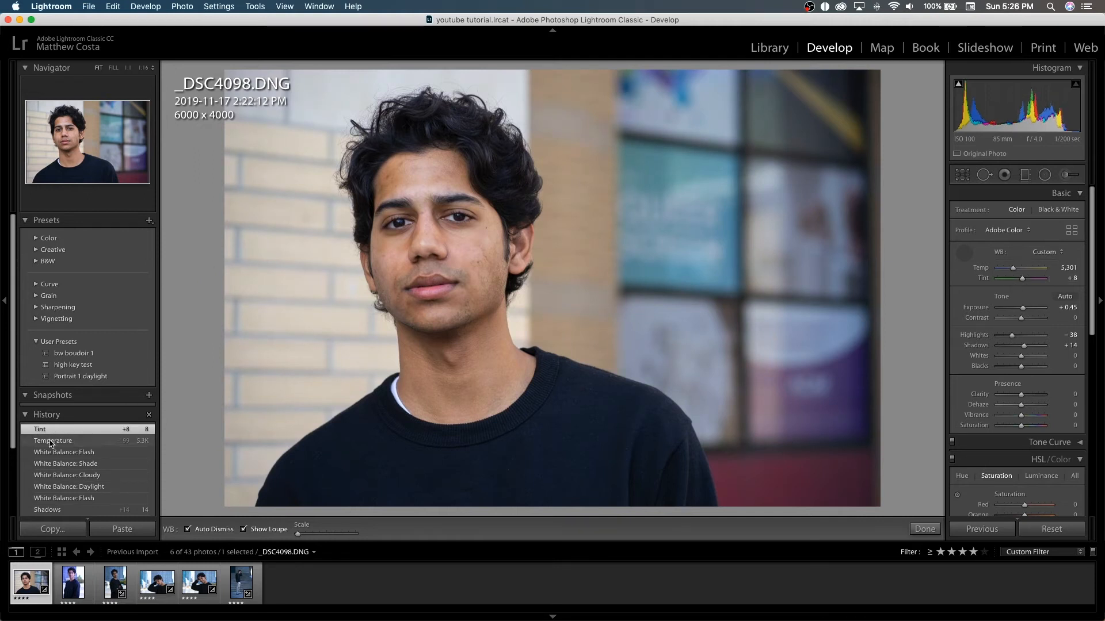
click(51, 444)
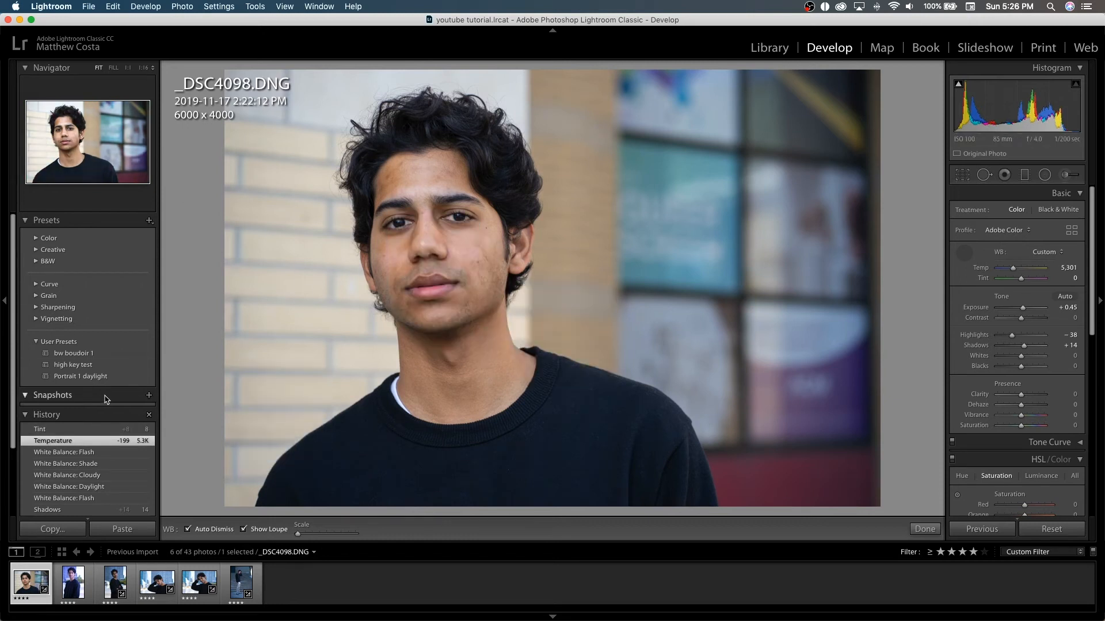
click(87, 430)
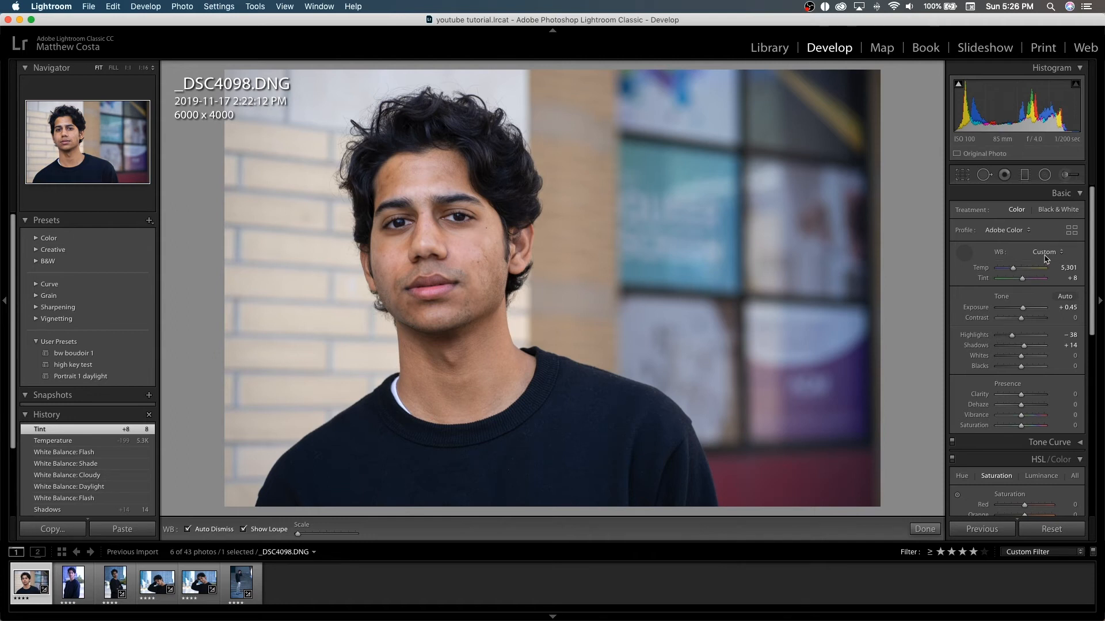
- Try an overall Saturation of +43 on the portrait and return to the Tint state in the edit history
scroll(1013, 288, down, 3)
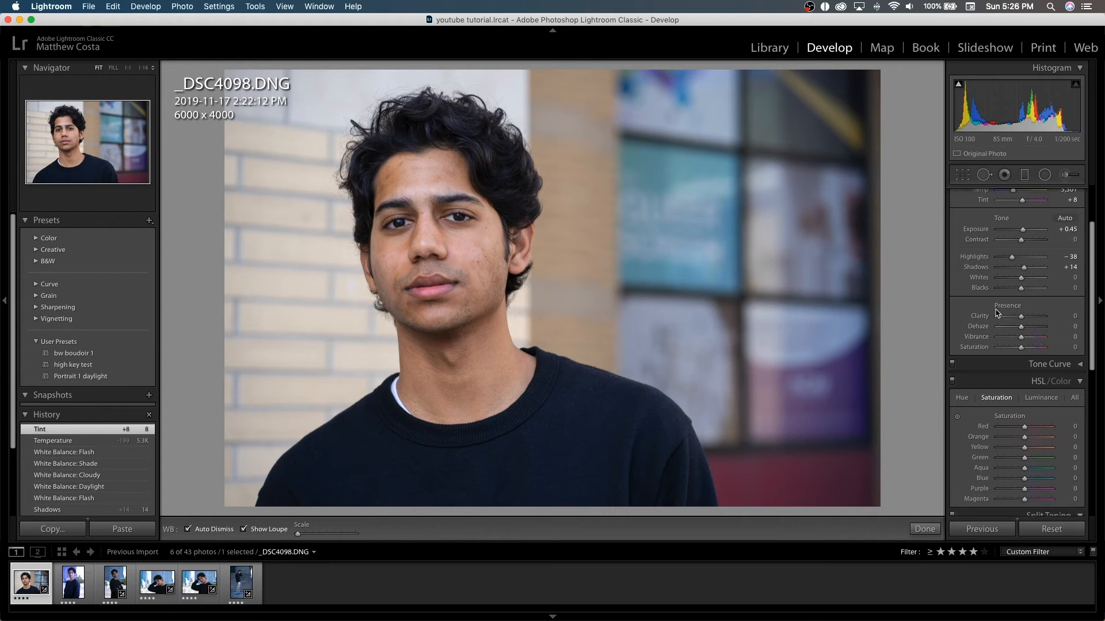
scroll(981, 337, down, 1)
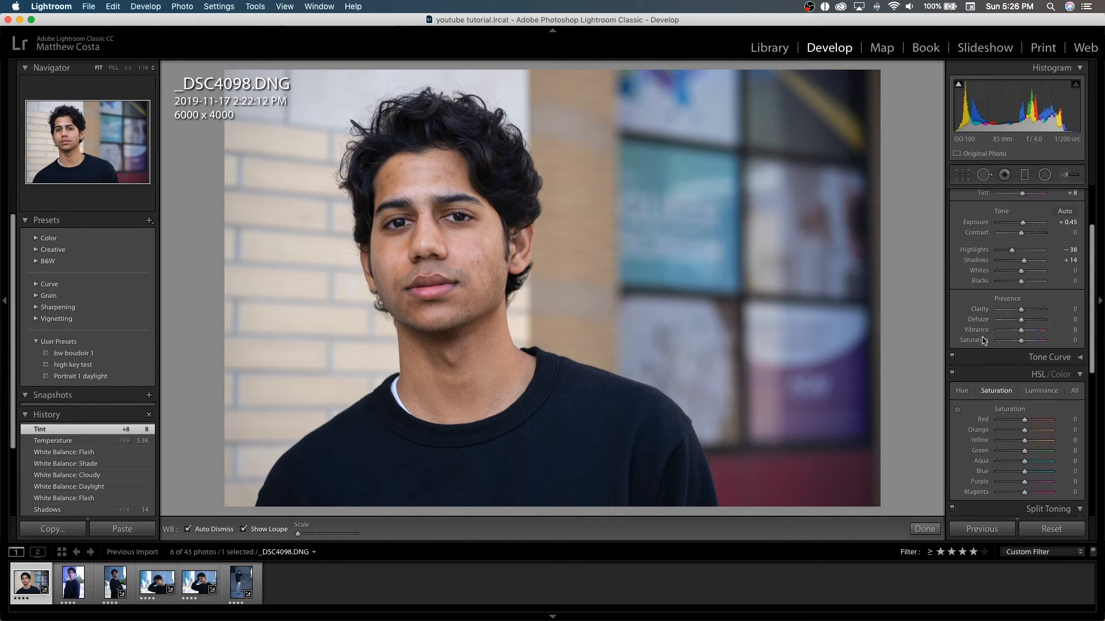
scroll(984, 339, down, 1)
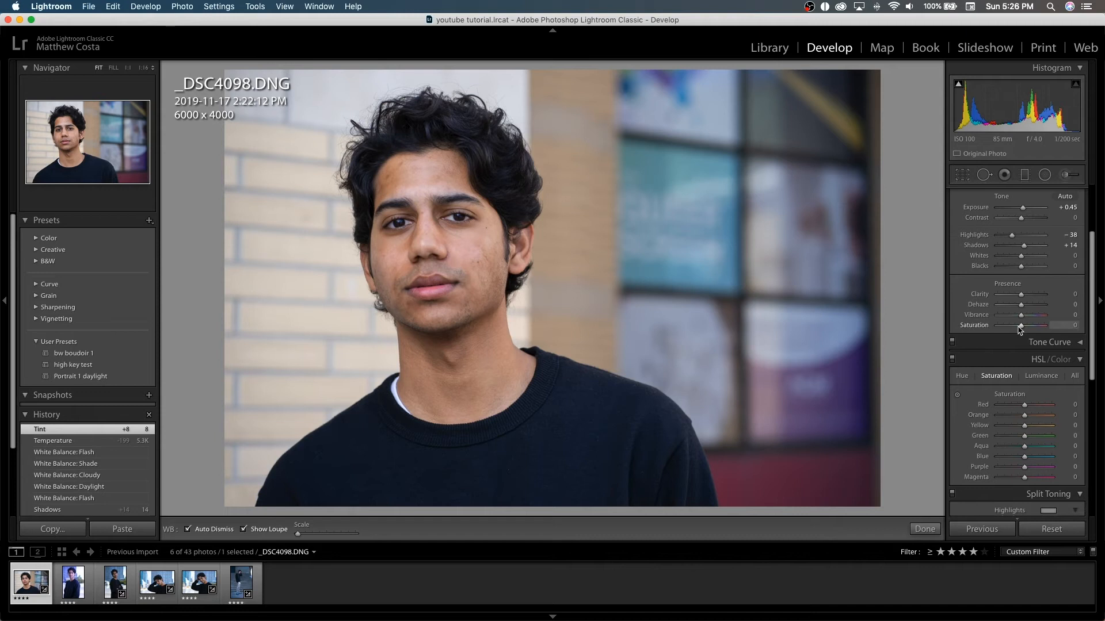
drag(1022, 328, 1033, 328)
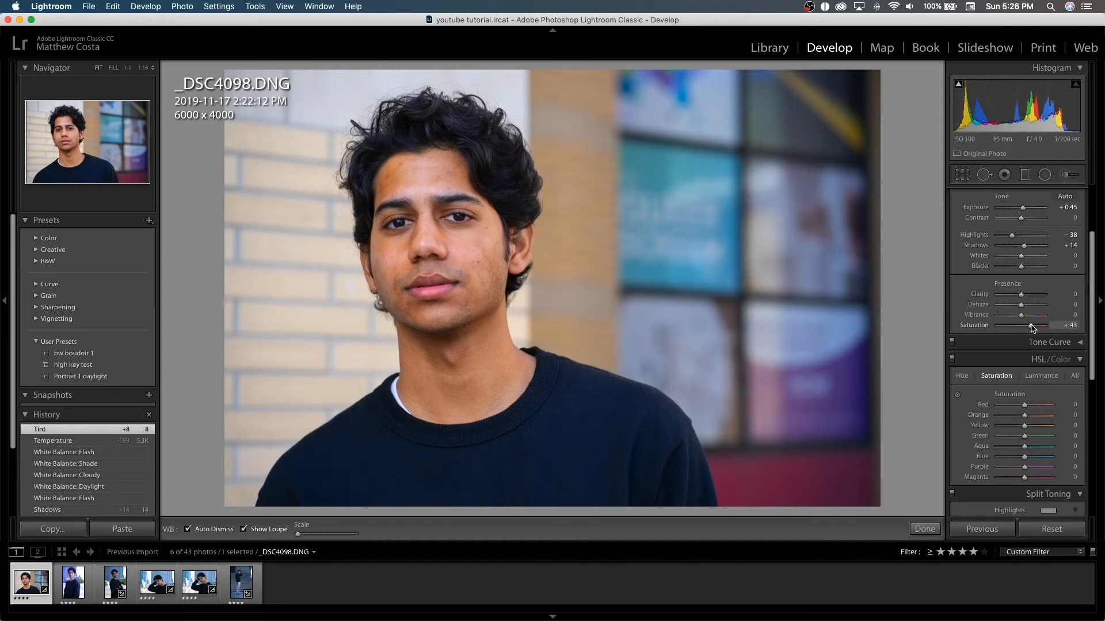
key(w)
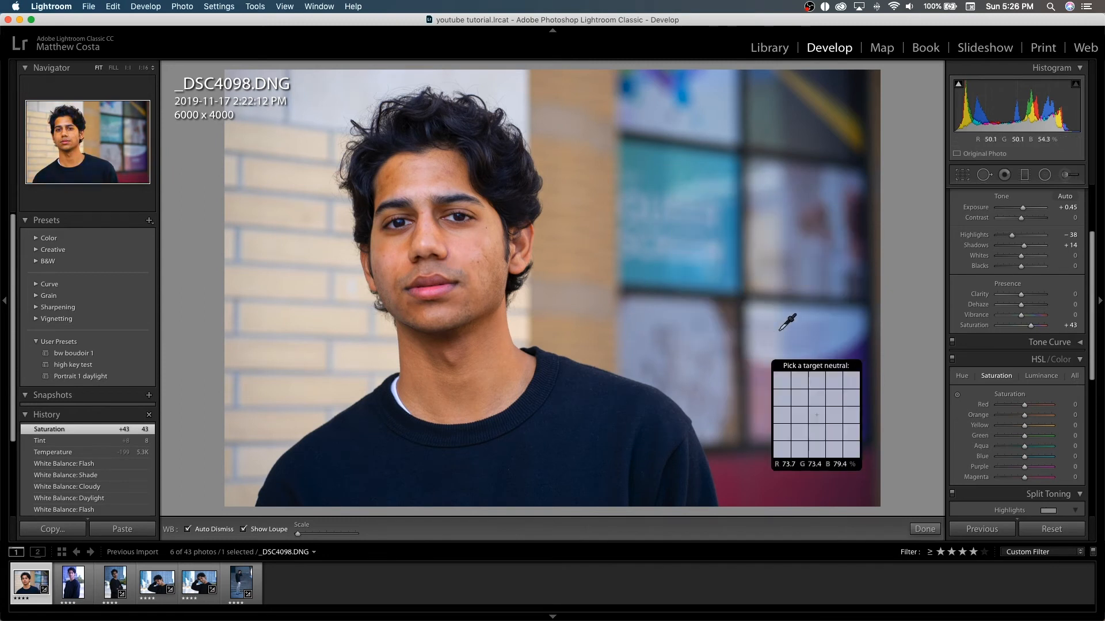
scroll(1006, 291, down, 2)
scroll(1006, 291, up, 2)
scroll(1006, 291, up, 6)
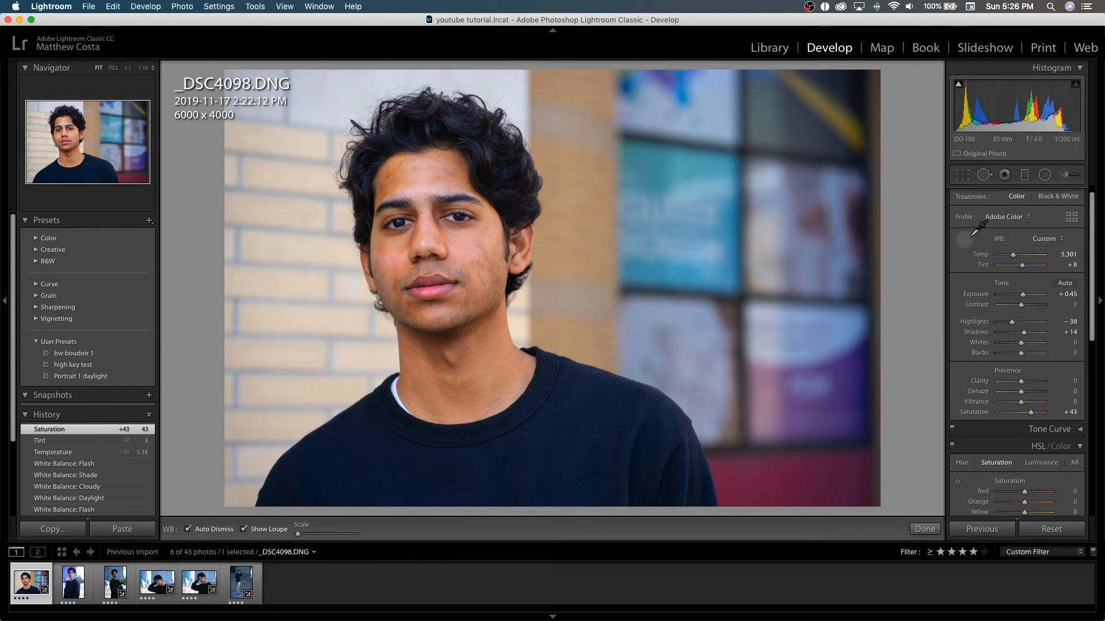
click(971, 236)
scroll(1062, 373, down, 1)
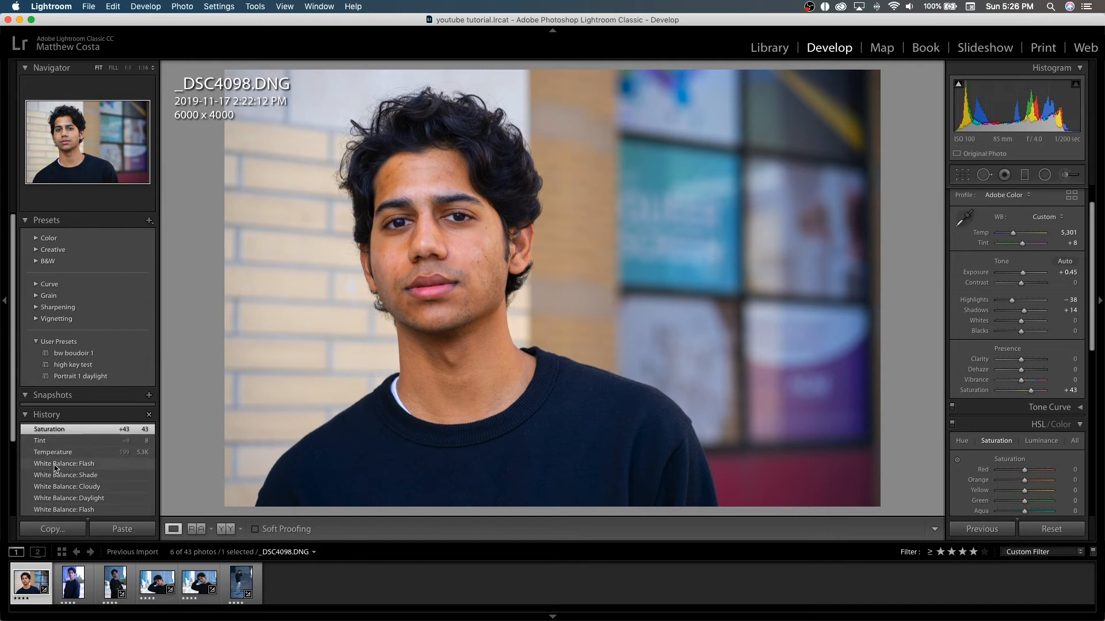
scroll(54, 468, down, 1)
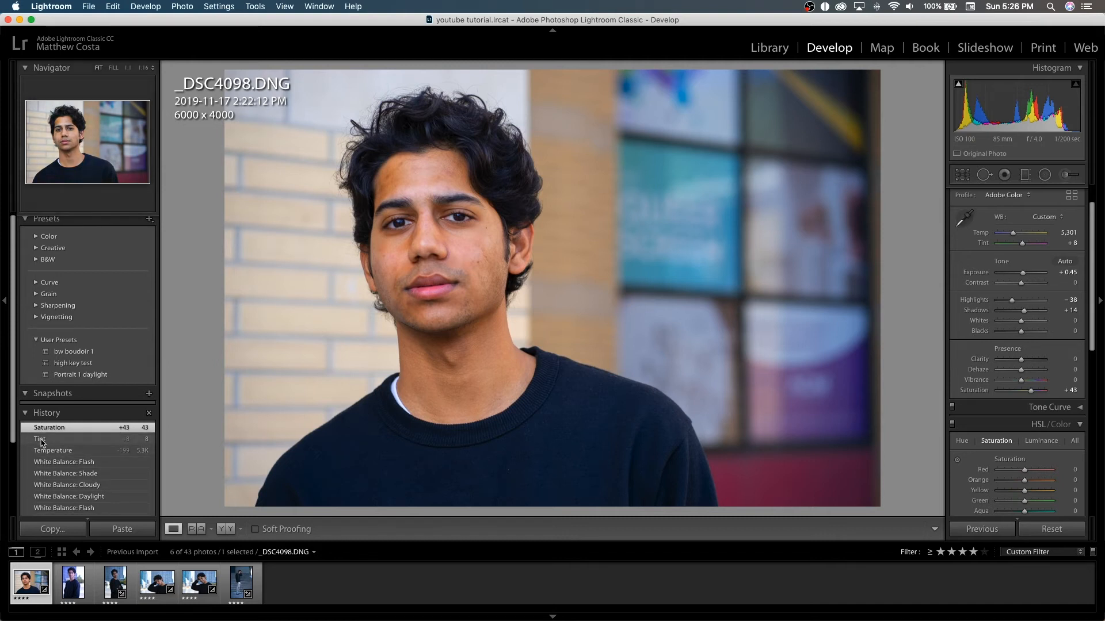
click(41, 440)
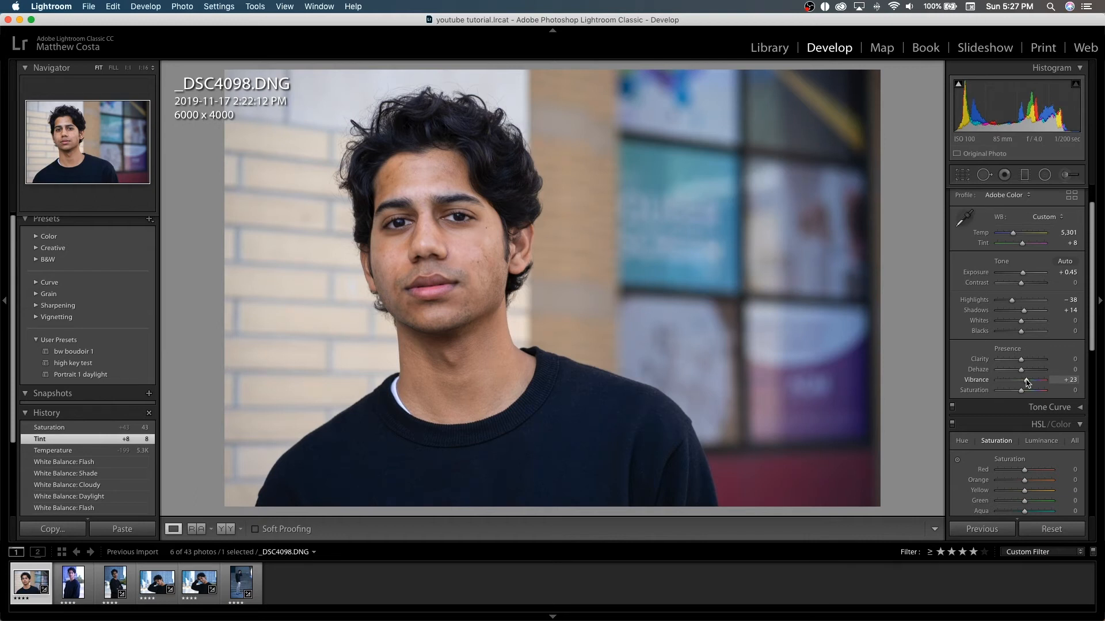
- Compare the portrait with and without the Vibrance boost in the edit history, and set Vibrance to +10
click(85, 439)
click(77, 431)
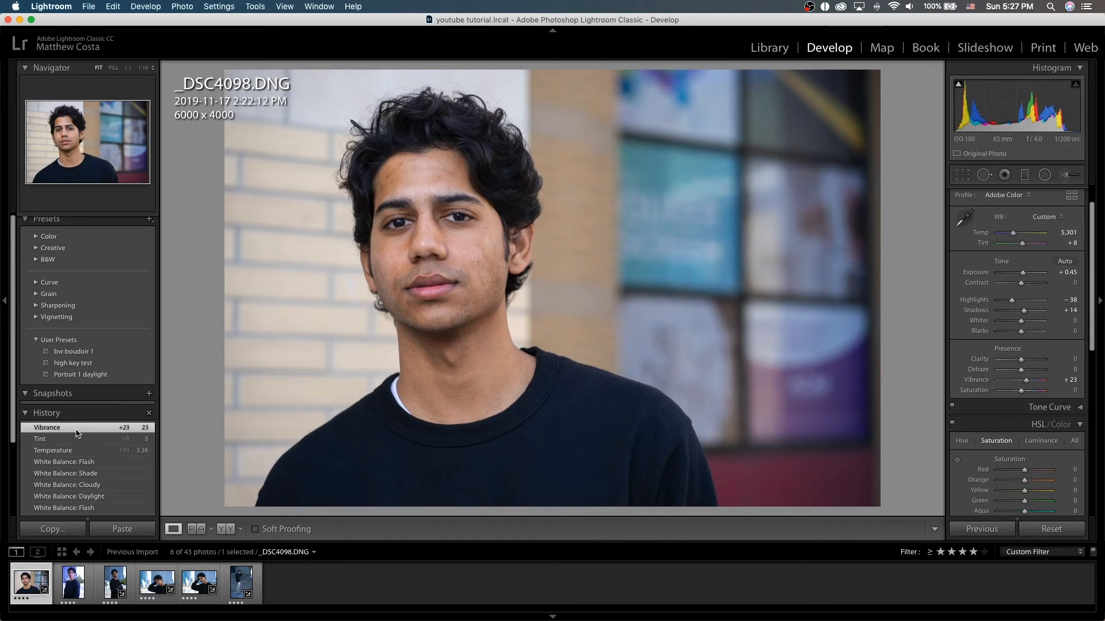
click(78, 439)
click(74, 429)
click(63, 441)
click(62, 429)
click(60, 440)
click(62, 428)
click(61, 441)
click(62, 429)
drag(1024, 383, 1023, 383)
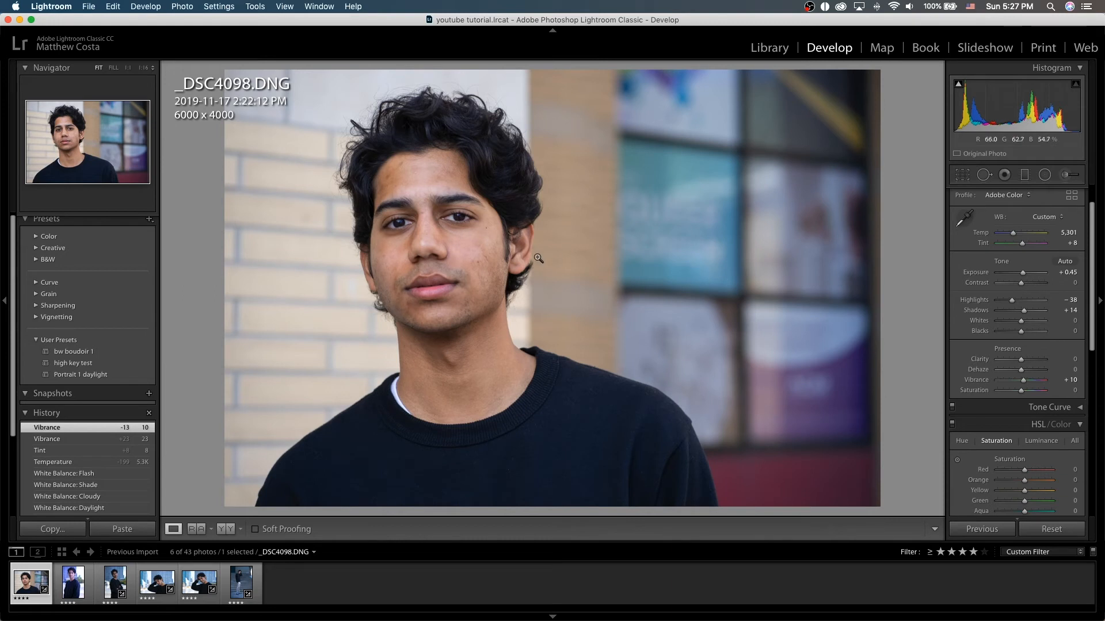
- In the HSL adjustments, set the Red saturation to −10 and the Red luminance to +22
scroll(1051, 362, down, 5)
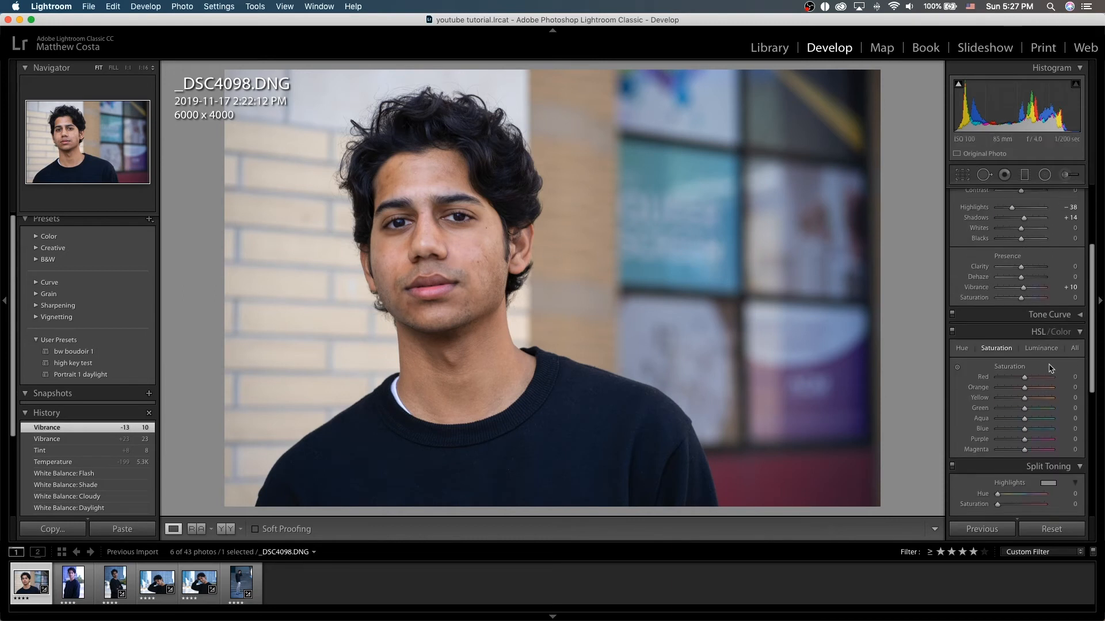
scroll(1050, 339, down, 2)
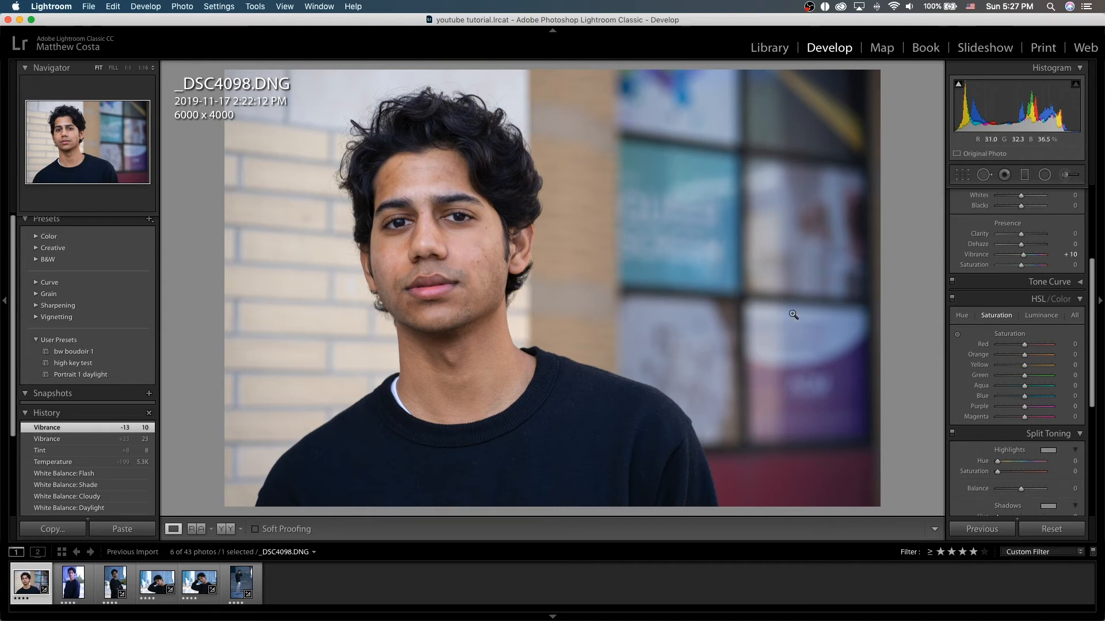
scroll(977, 314, down, 1)
scroll(1022, 335, down, 1)
scroll(1022, 335, up, 1)
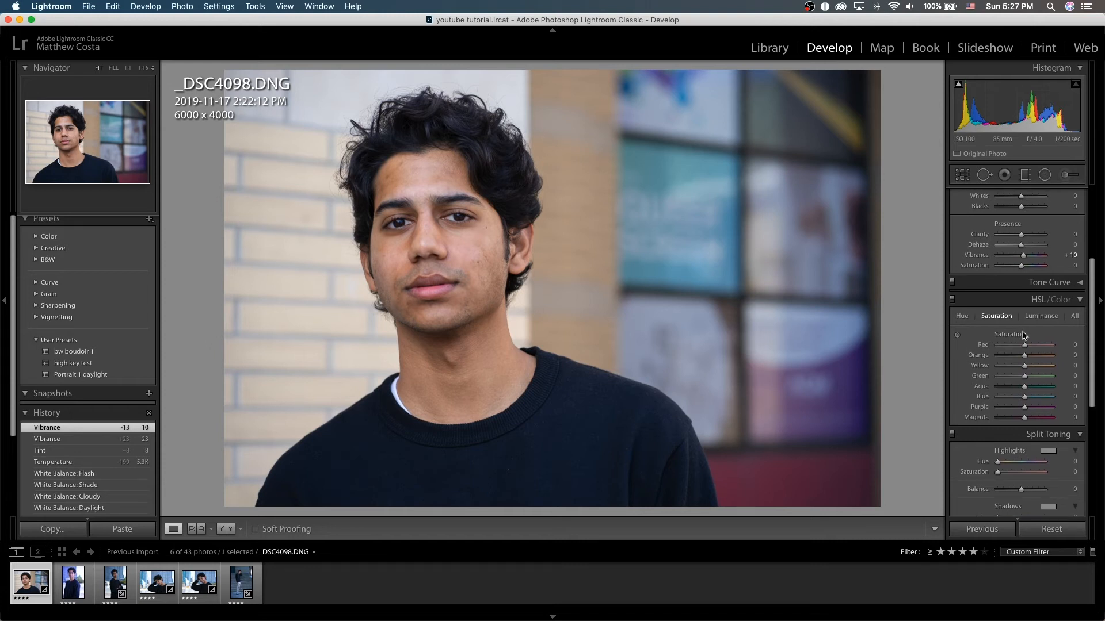
scroll(1029, 344, up, 1)
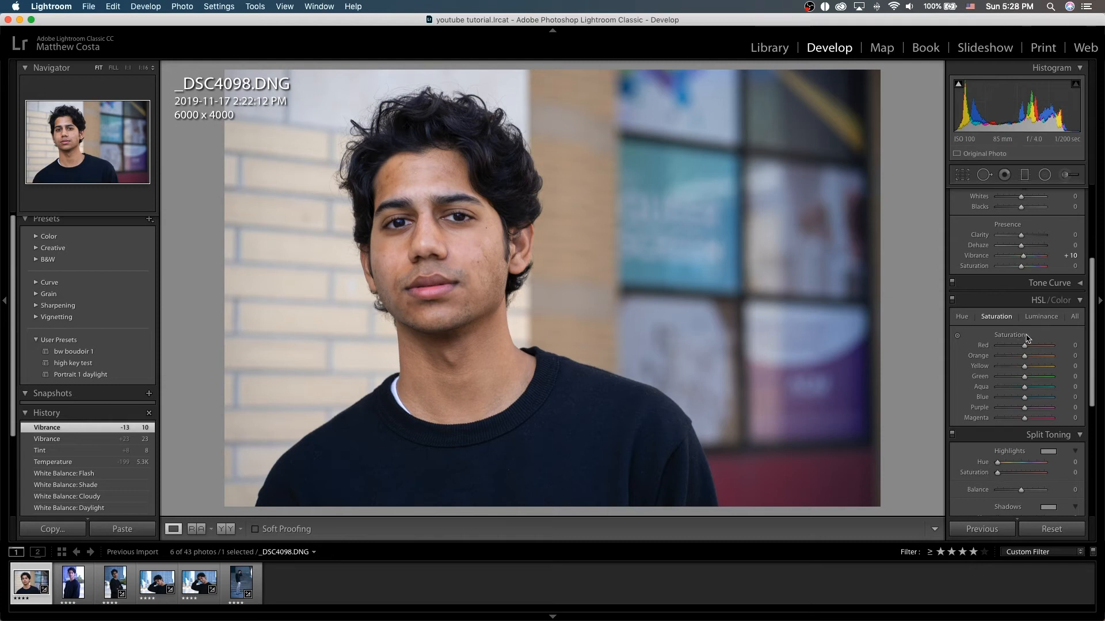
scroll(1027, 339, down, 1)
click(962, 314)
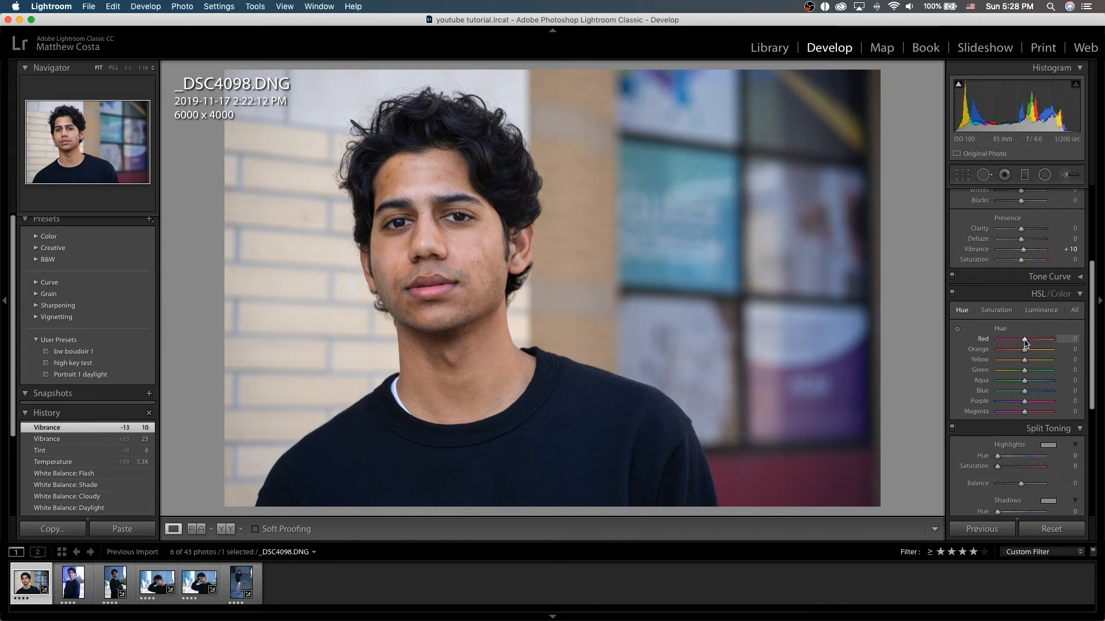
click(1005, 317)
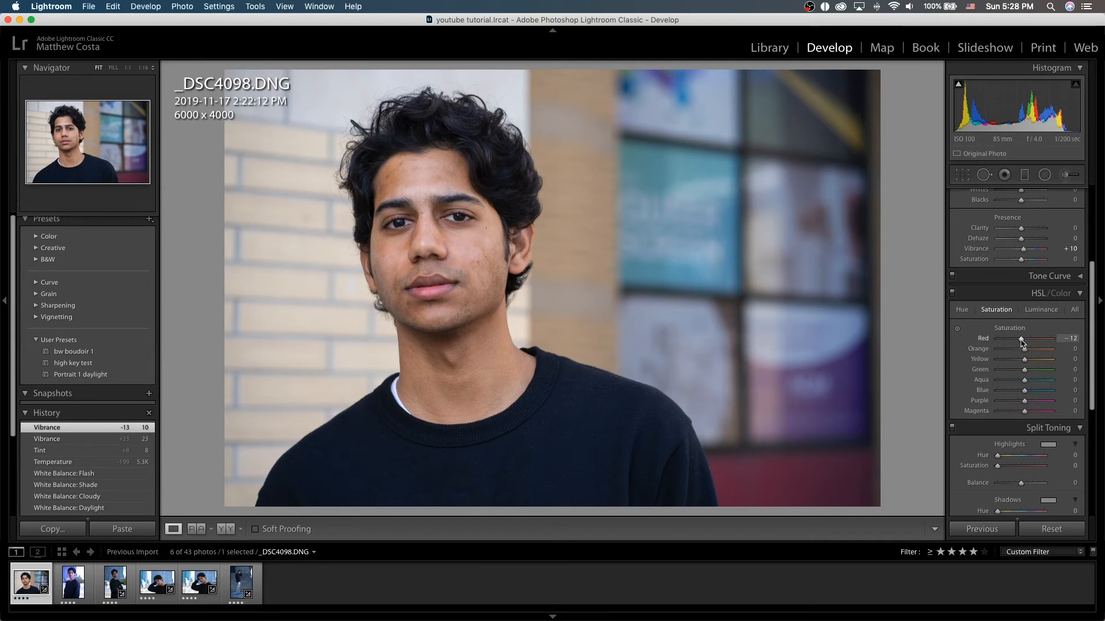
click(1041, 309)
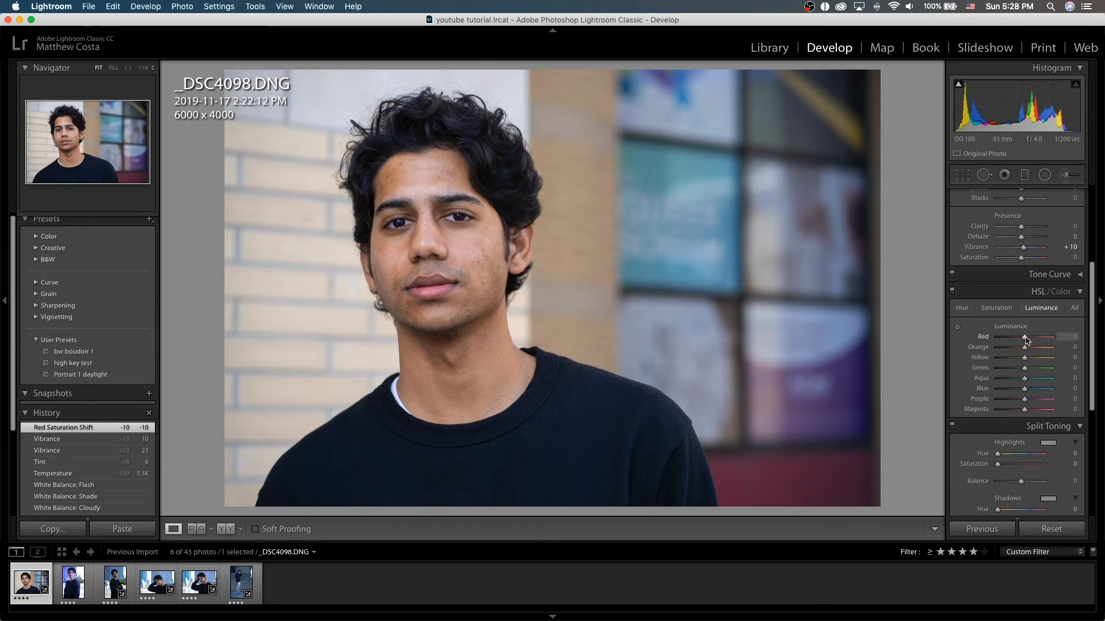
drag(1027, 340, 1031, 337)
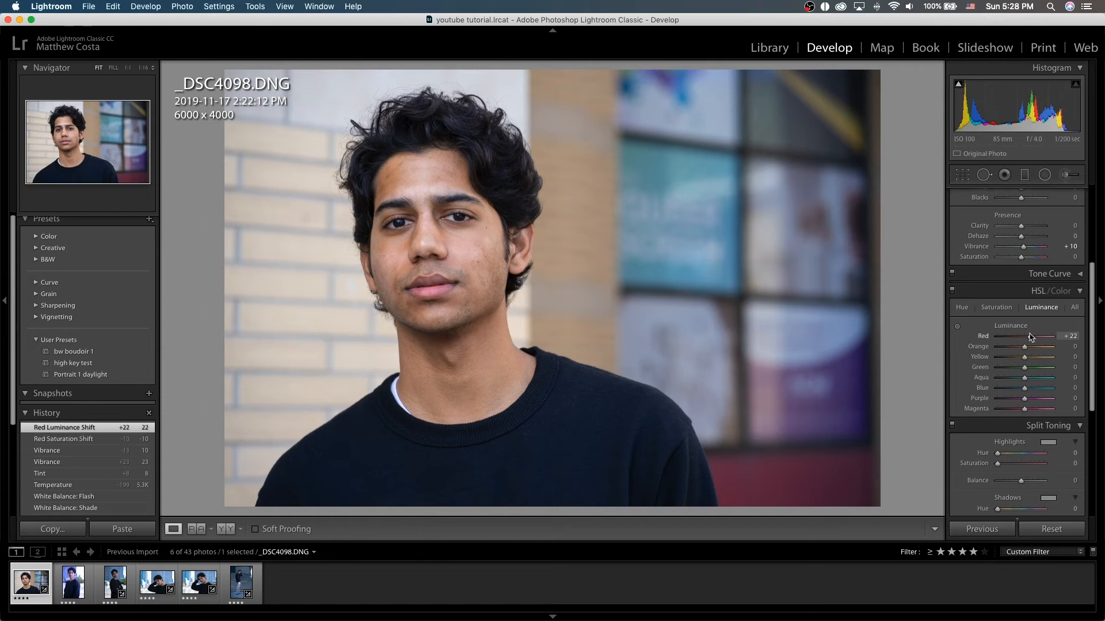
- Set the HSL Orange saturation to +11 and the Orange luminance to +14 for the skin tones
click(1008, 309)
mouse_move(1024, 346)
mouse_down()
mouse_move(1097, 344)
mouse_move(1028, 350)
mouse_up()
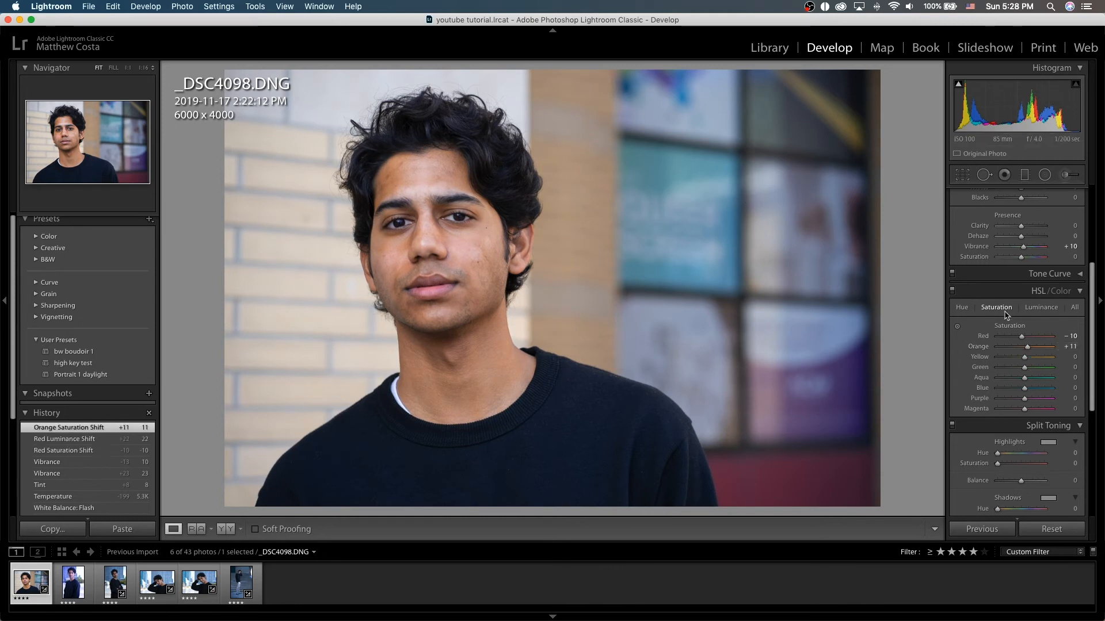
click(1036, 309)
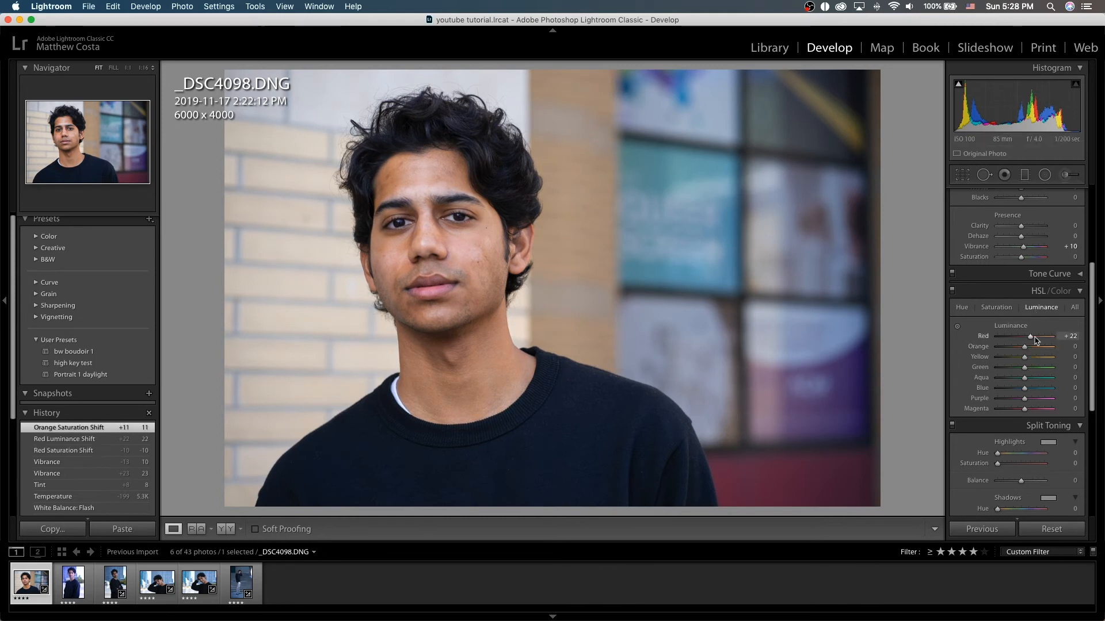
drag(1024, 349, 1059, 347)
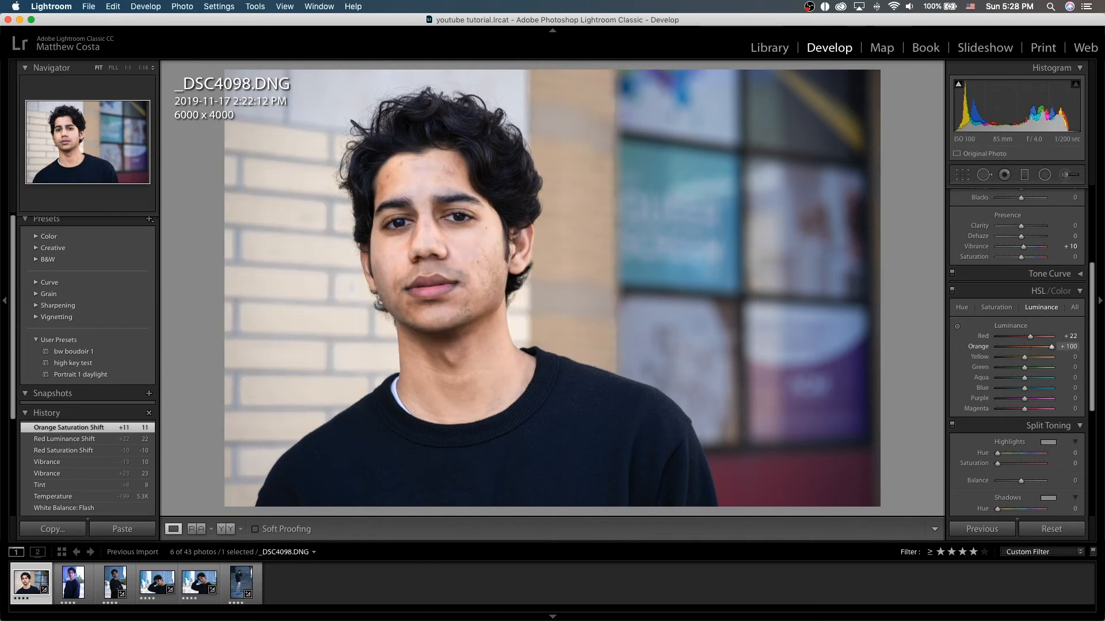
drag(1051, 346, 1029, 299)
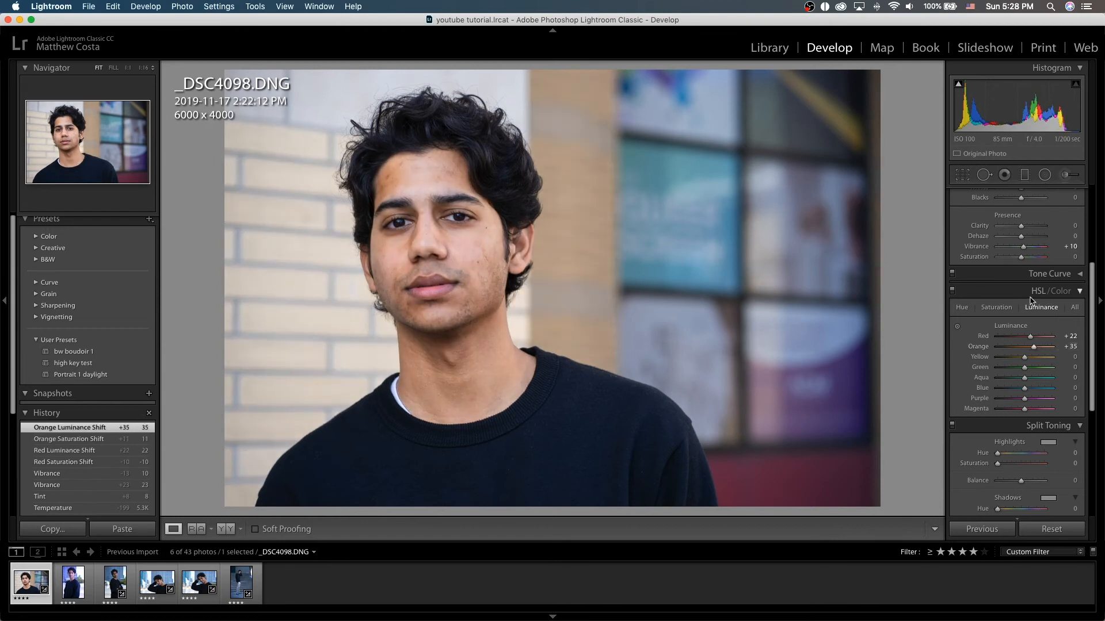
key(super+z)
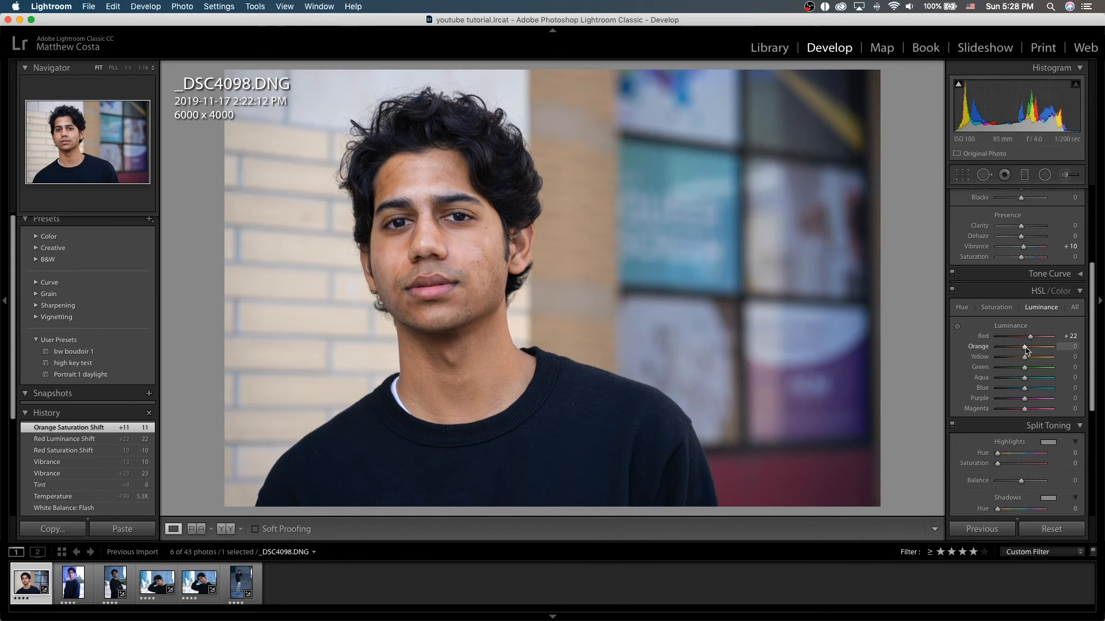
drag(1027, 350, 1028, 349)
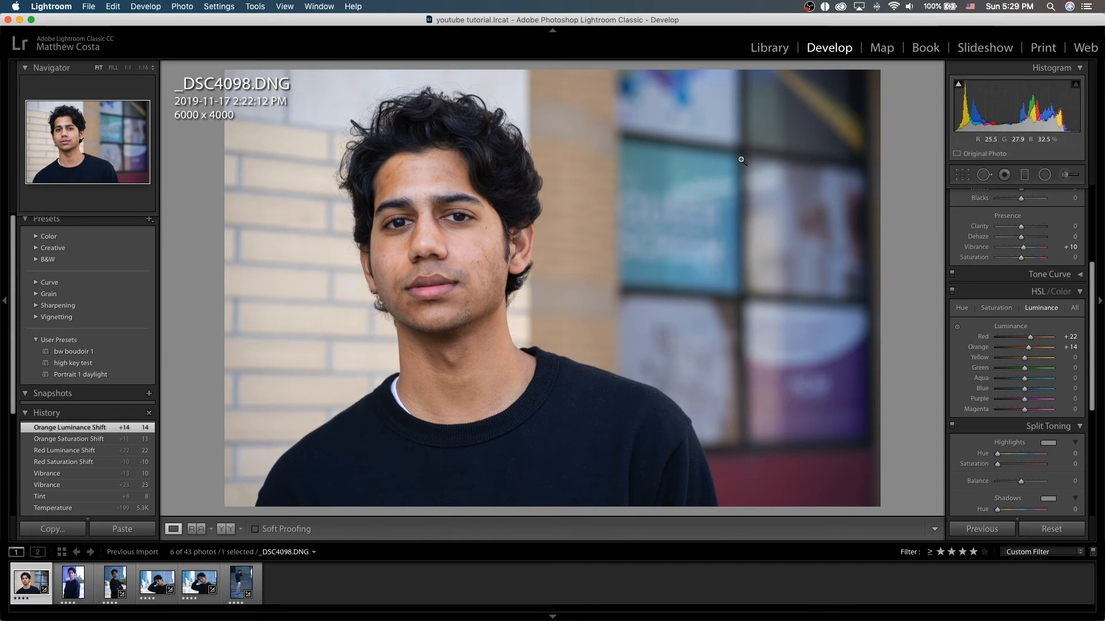
- Inspect the skin around the eyes, nose, cheeks and mouth at 1:1 zoom and return to the whole portrait
click(453, 225)
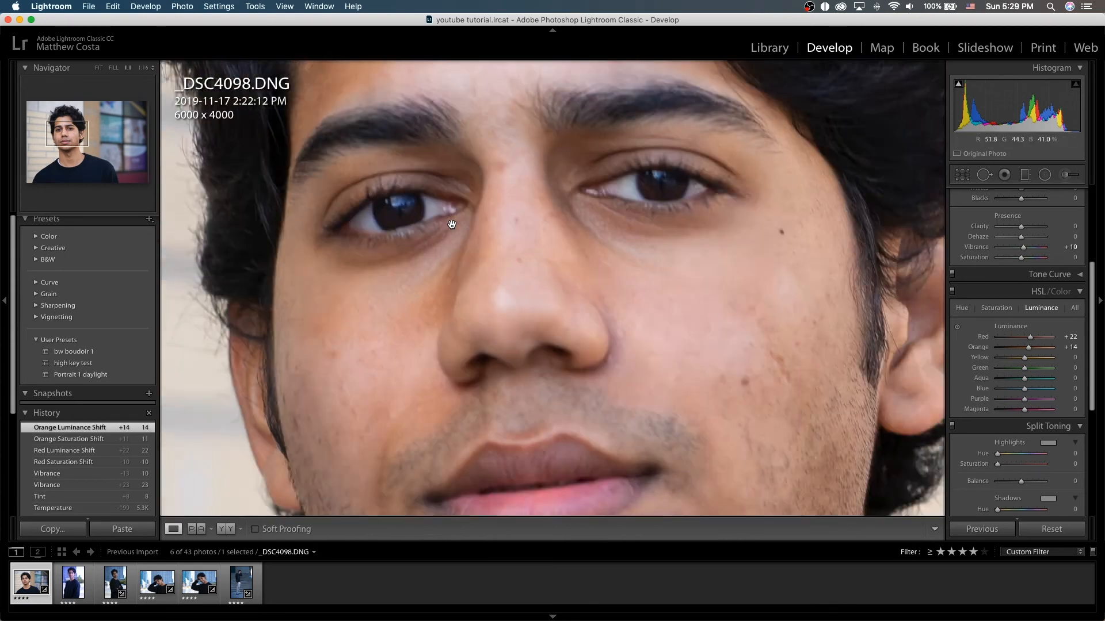
drag(580, 227, 543, 267)
drag(473, 232, 491, 227)
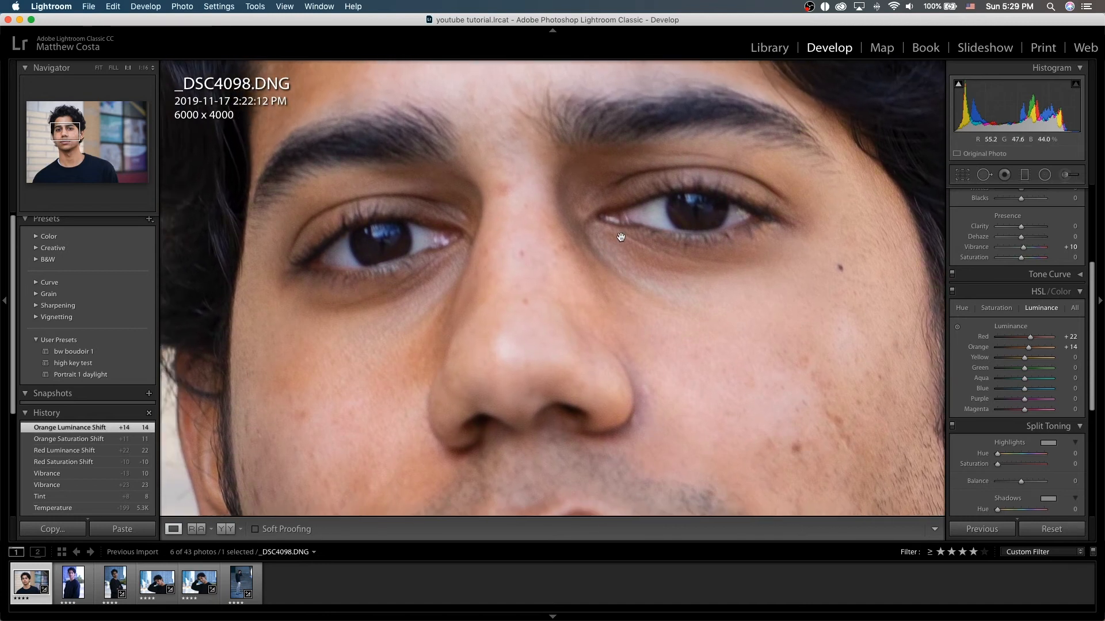
scroll(735, 242, down, 5)
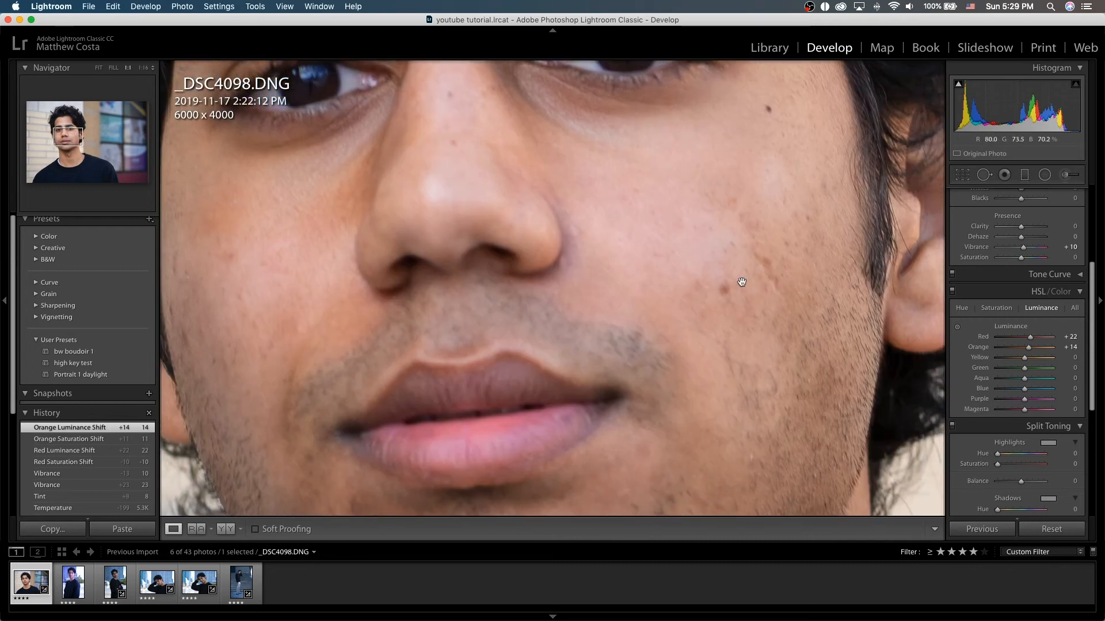
scroll(753, 202, up, 5)
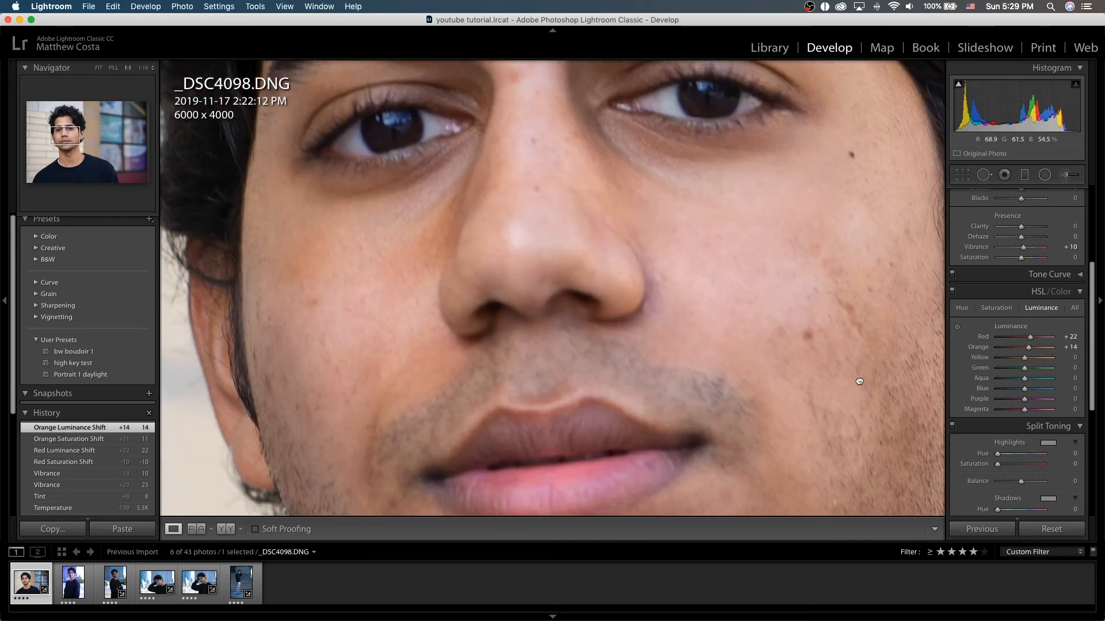
scroll(687, 305, up, 3)
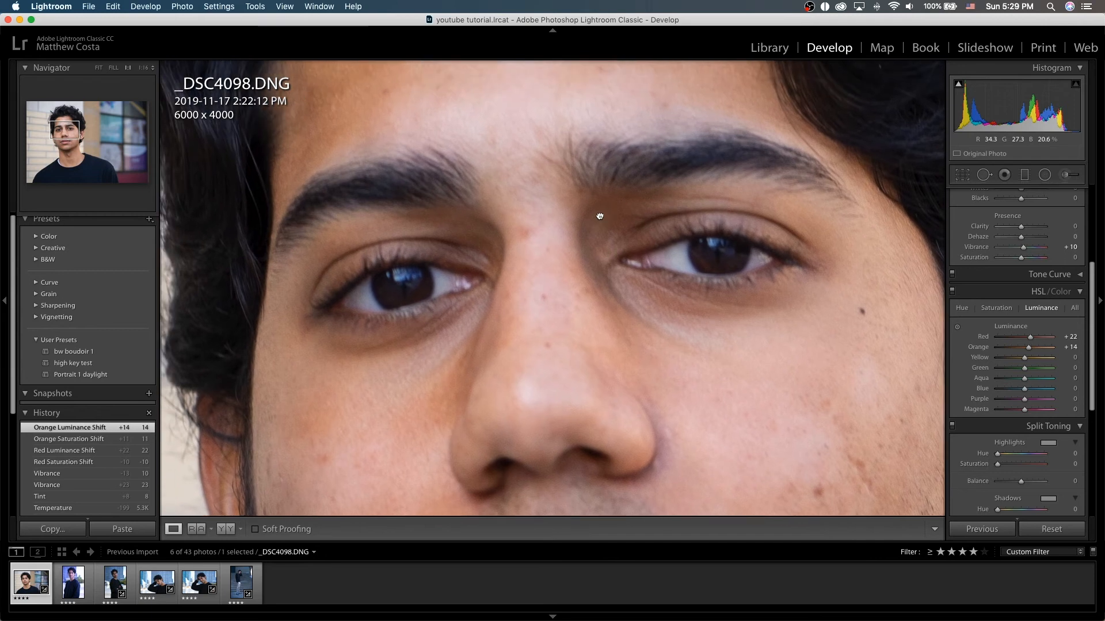
click(599, 215)
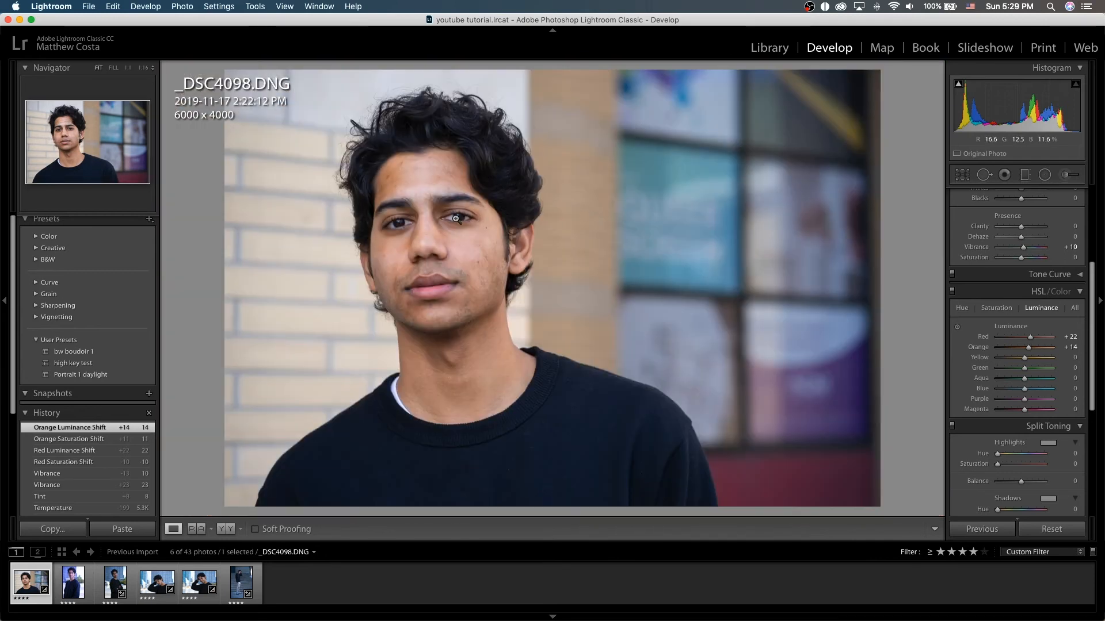
- Compare the portrait at 1:1, 1:16 and Fit zoom, and inspect the eye at 8:1
click(455, 219)
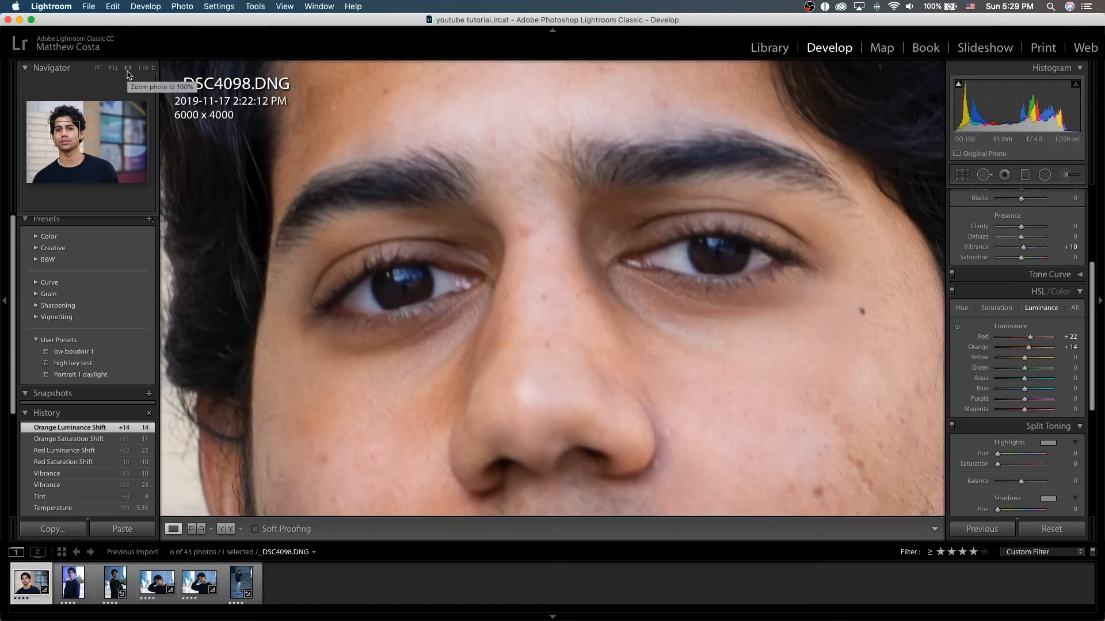
click(141, 69)
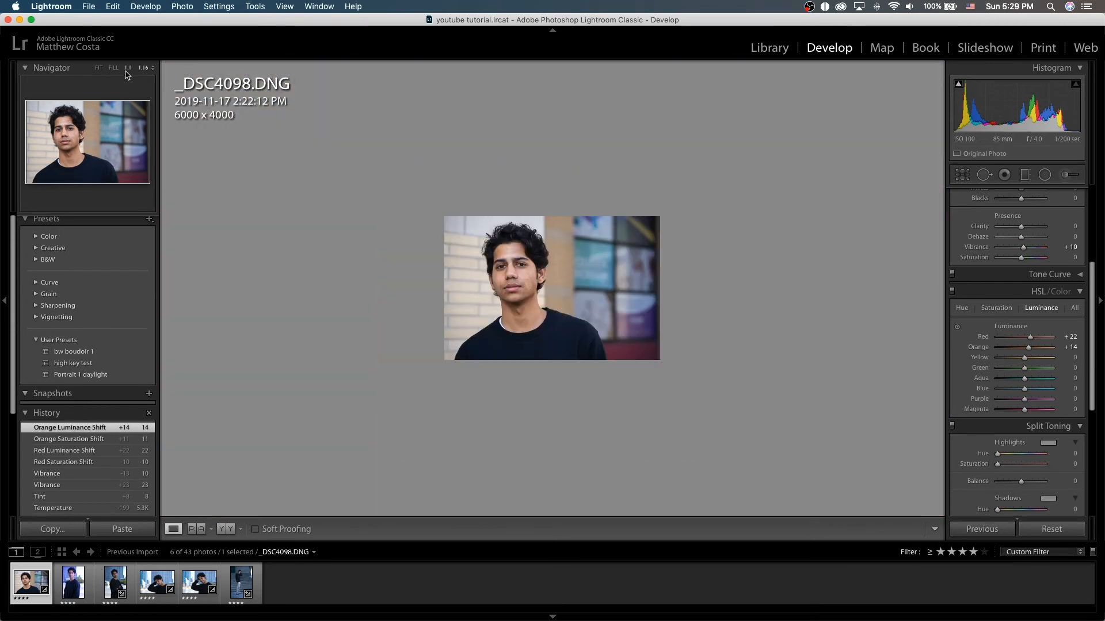
click(99, 67)
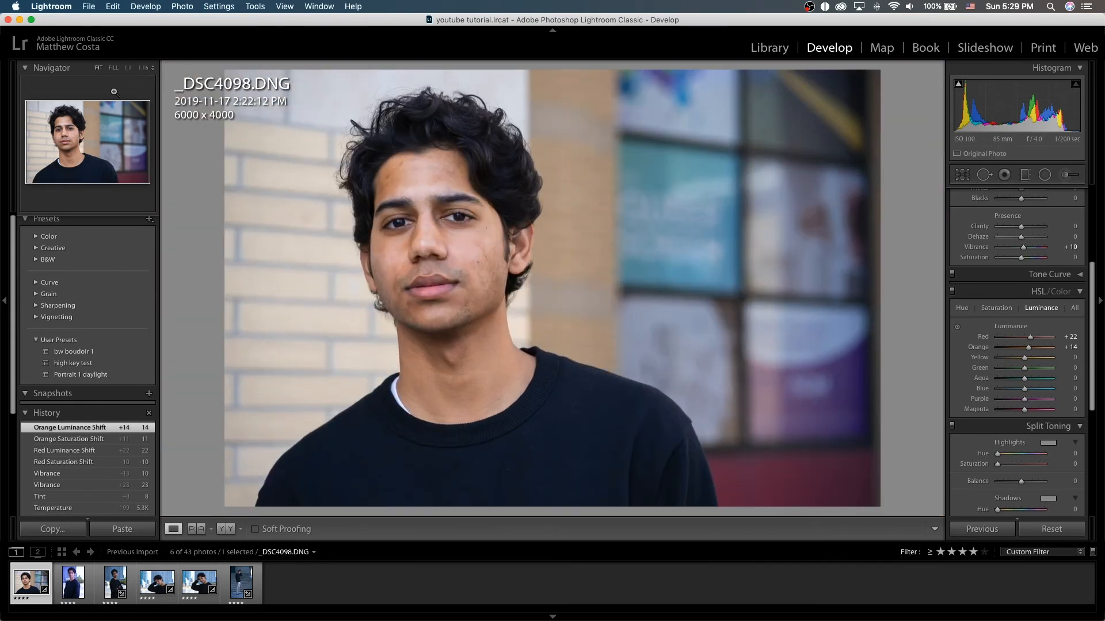
click(142, 68)
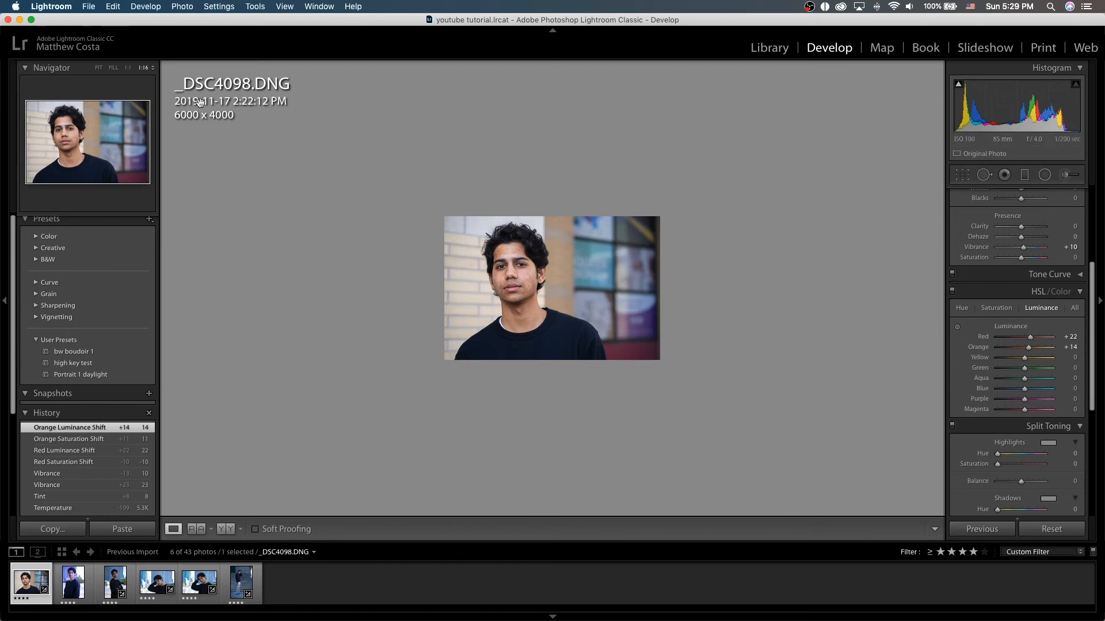
click(153, 69)
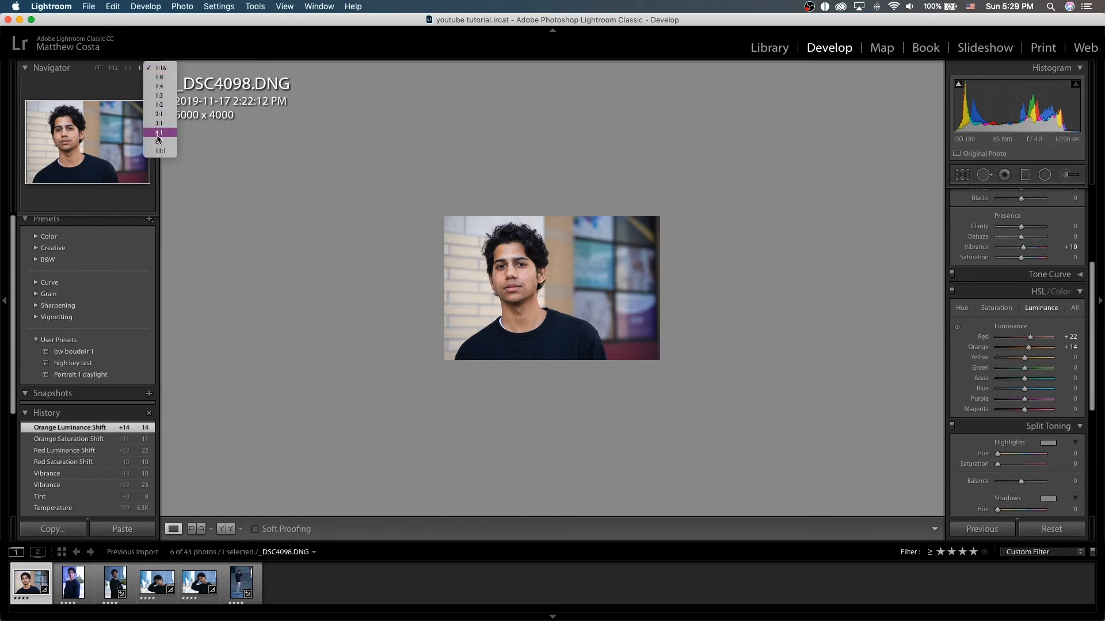
click(155, 142)
drag(392, 234, 649, 305)
drag(286, 154, 702, 193)
drag(333, 202, 482, 196)
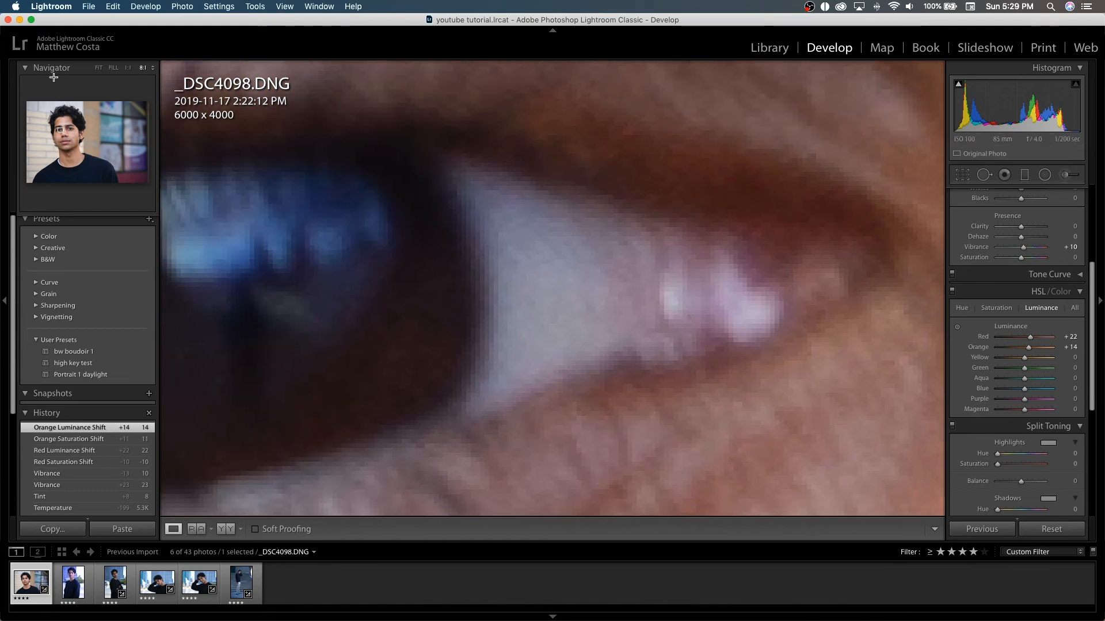
- Toggle between zoom levels, check the face at 1:1, and return to the fitted view of the whole portrait
key(z)
key(z)
key(z)
key(z)
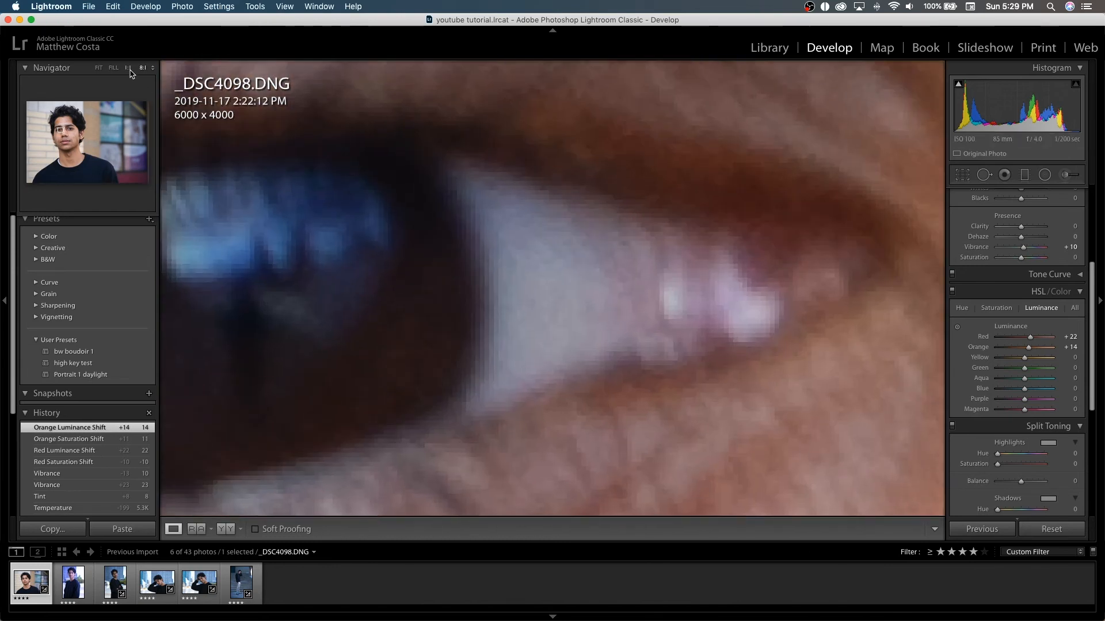
click(129, 69)
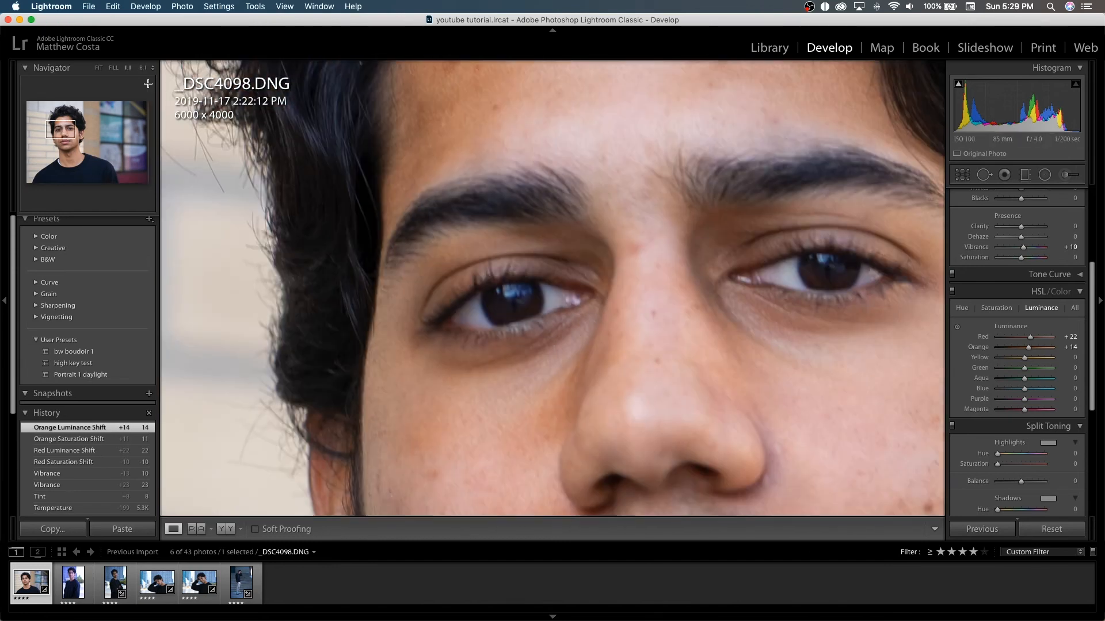
drag(602, 340, 491, 268)
click(493, 269)
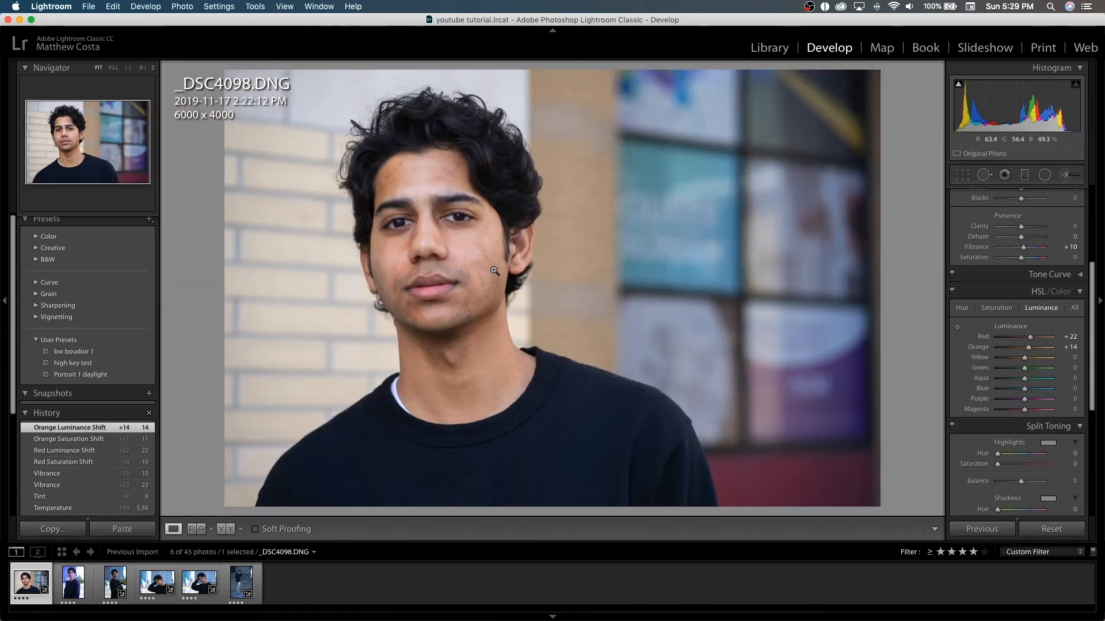
click(462, 240)
click(462, 241)
click(424, 247)
click(424, 249)
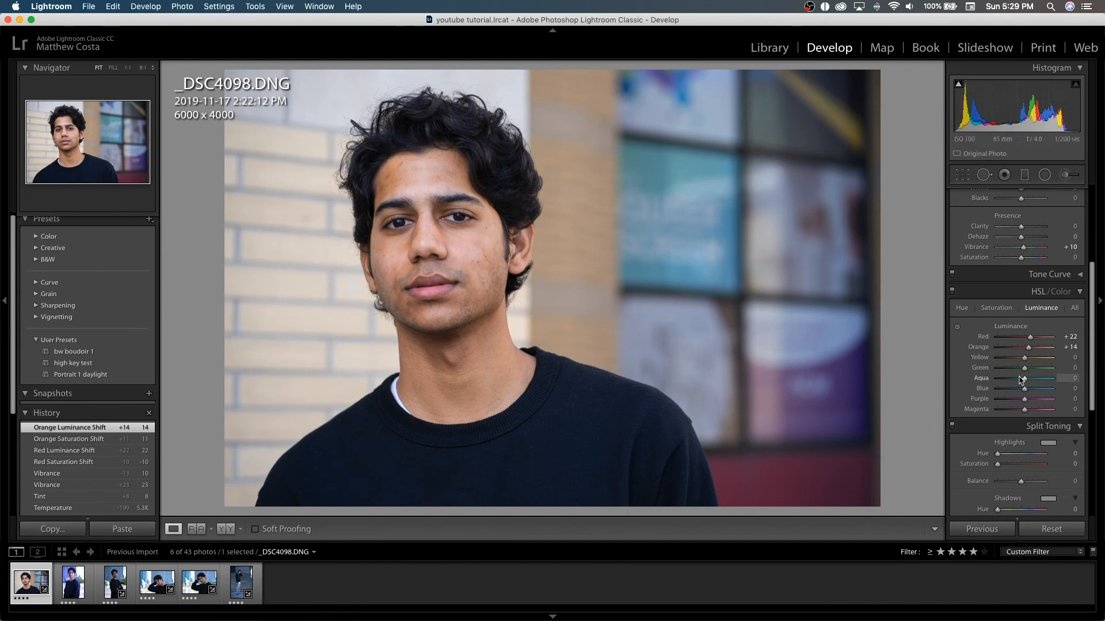
- Set the Post-Crop Vignetting Amount to −6 in the Highlight Priority style
scroll(1021, 381, down, 2)
scroll(1021, 381, down, 5)
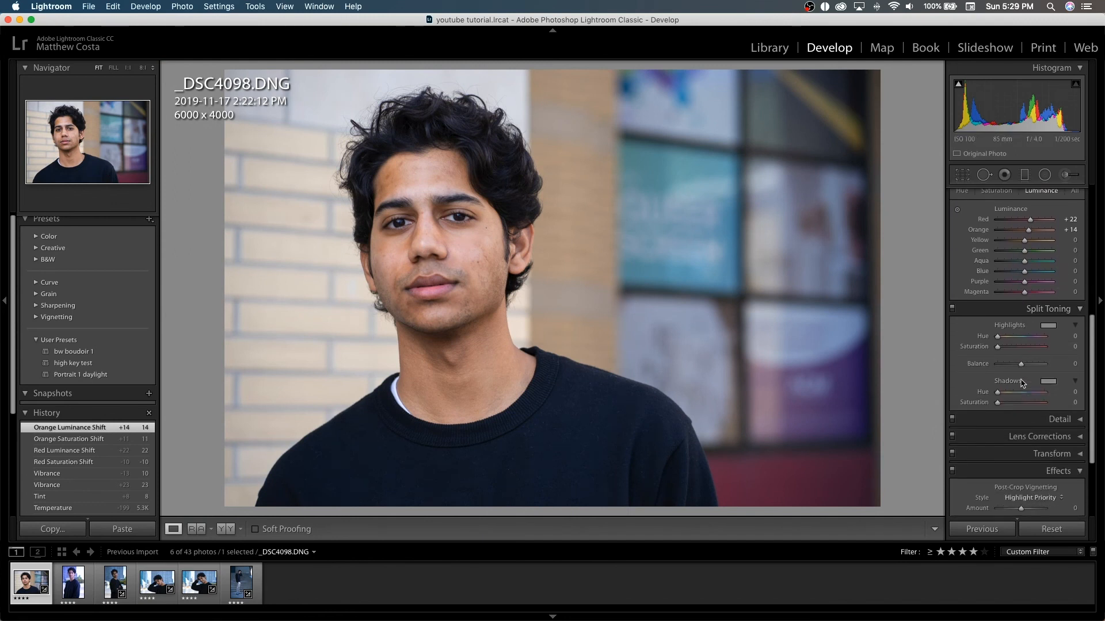
scroll(1021, 381, down, 3)
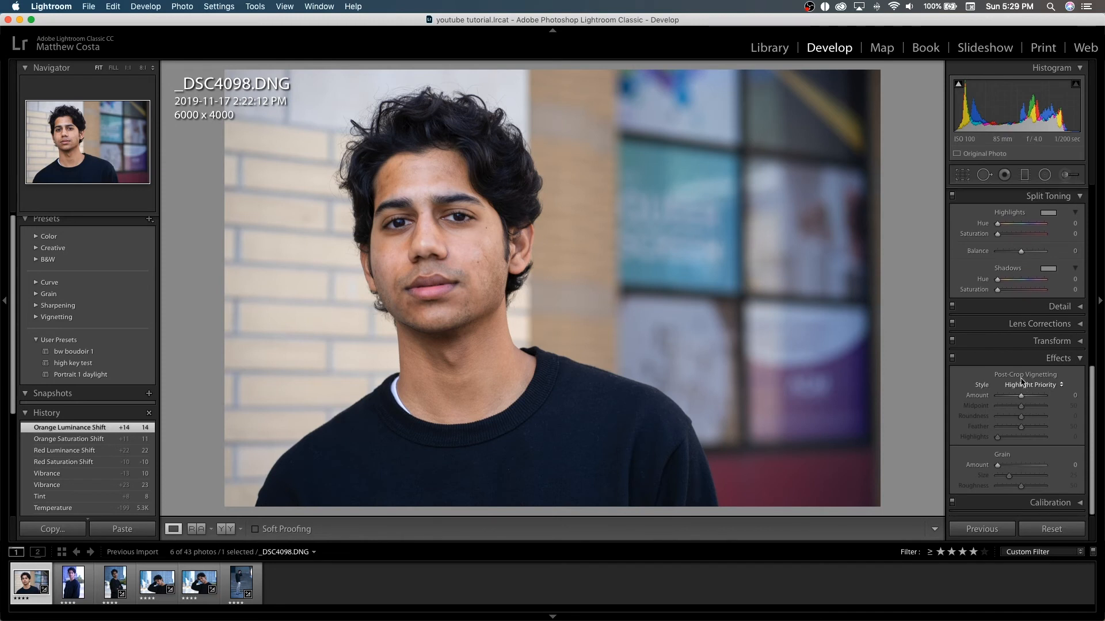
scroll(1044, 378, down, 1)
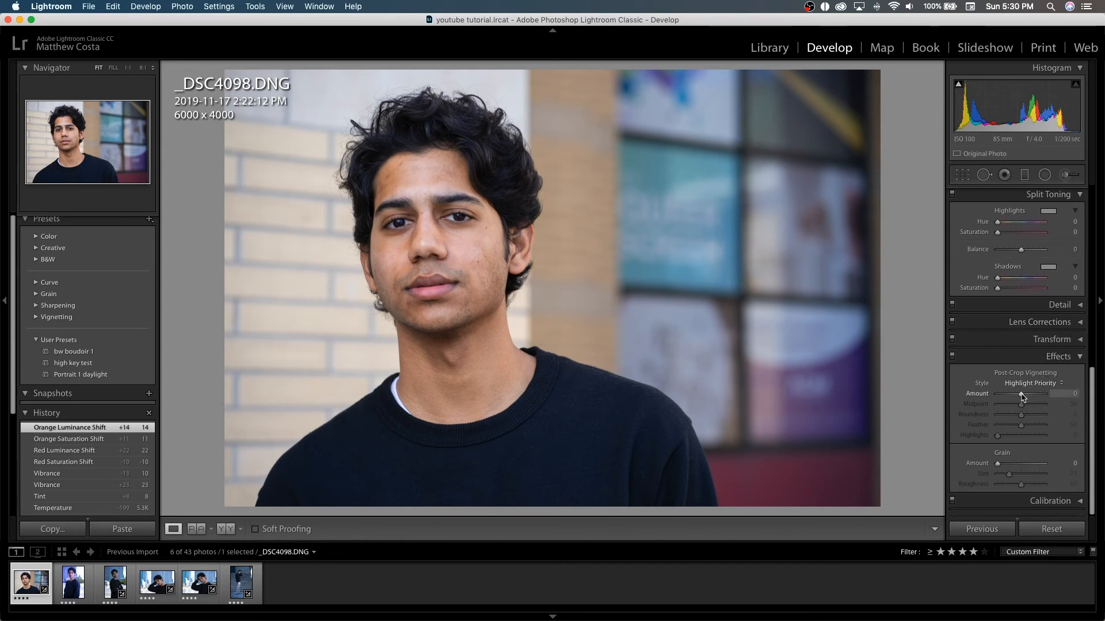
mouse_move(1021, 396)
mouse_down()
mouse_move(991, 397)
mouse_move(1046, 396)
mouse_move(1020, 398)
mouse_up()
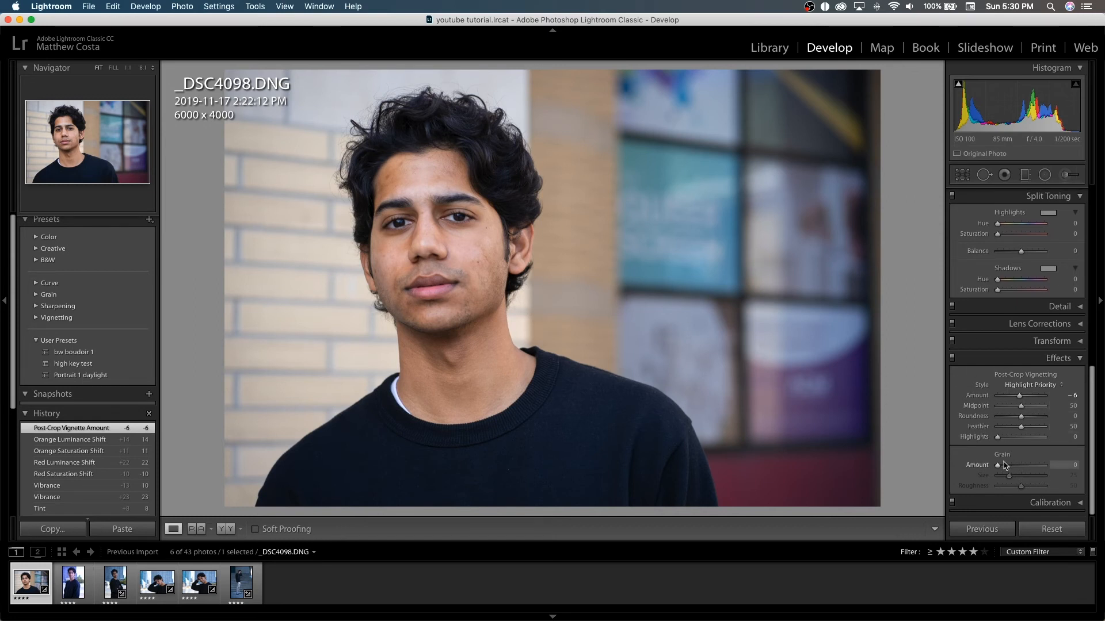
- Add an inverted Radial Filter with the Dodge (Lighten) effect around the face and show its mask overlay
scroll(1004, 465, up, 10)
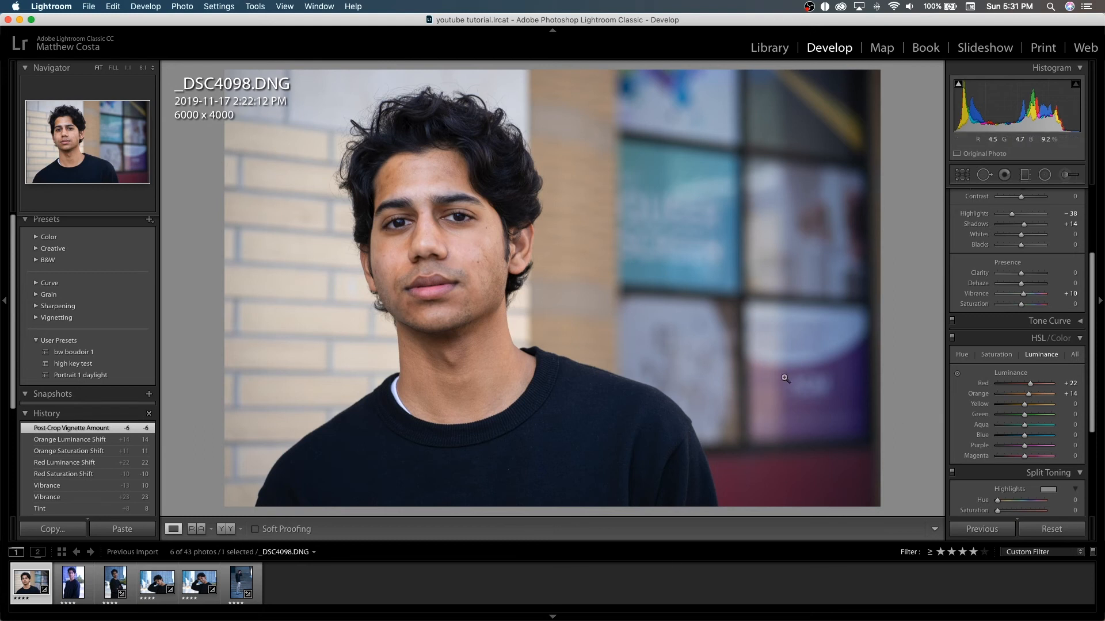
click(1045, 176)
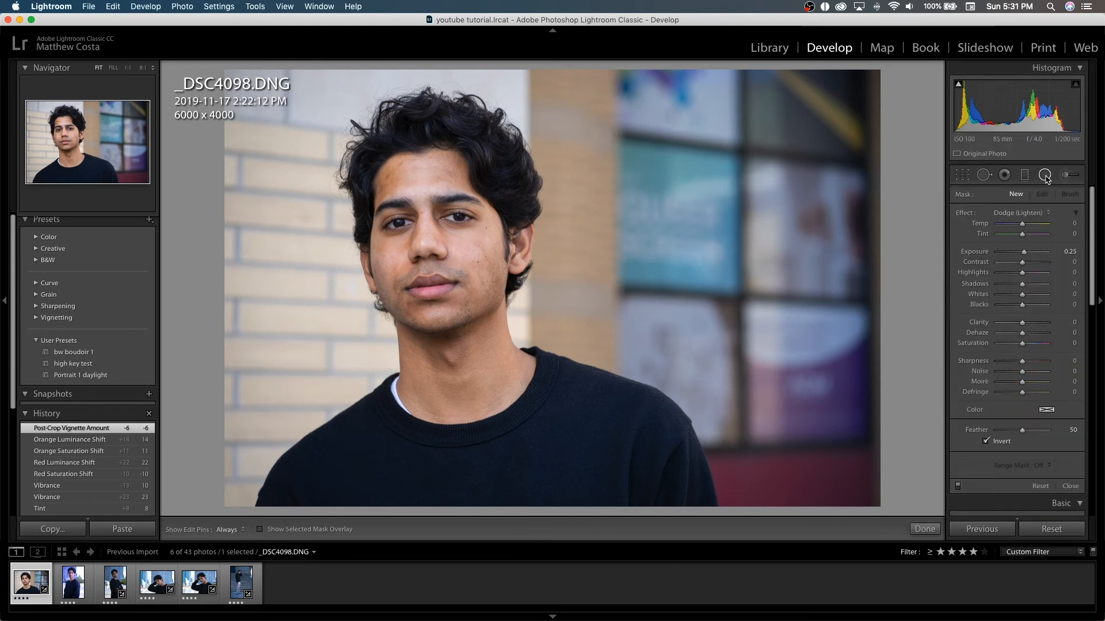
drag(382, 169, 432, 235)
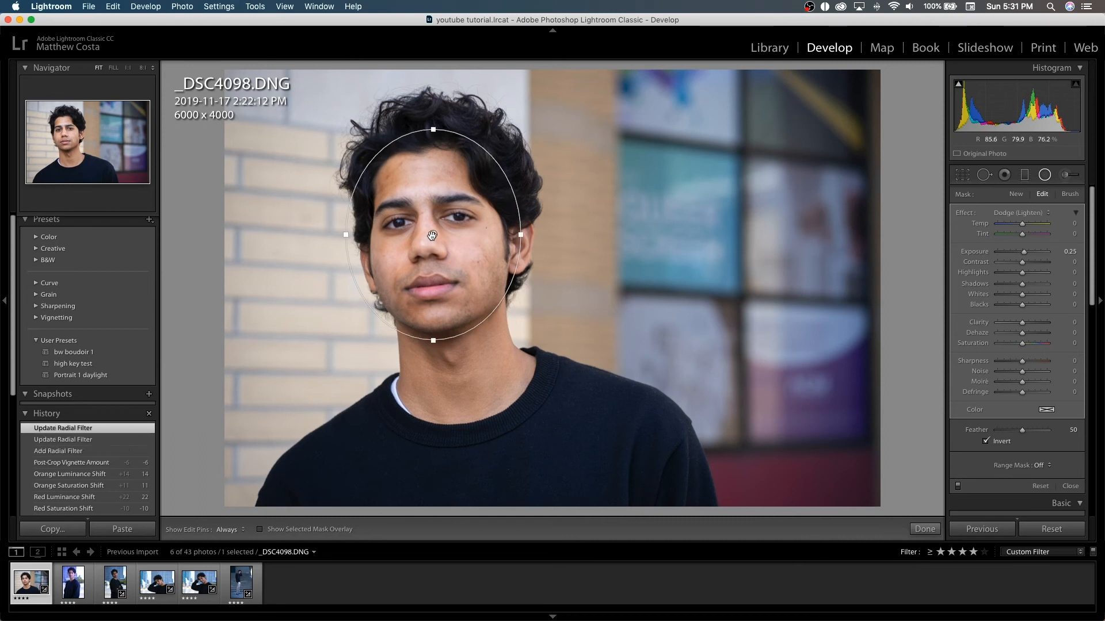
mouse_move(432, 236)
key(o)
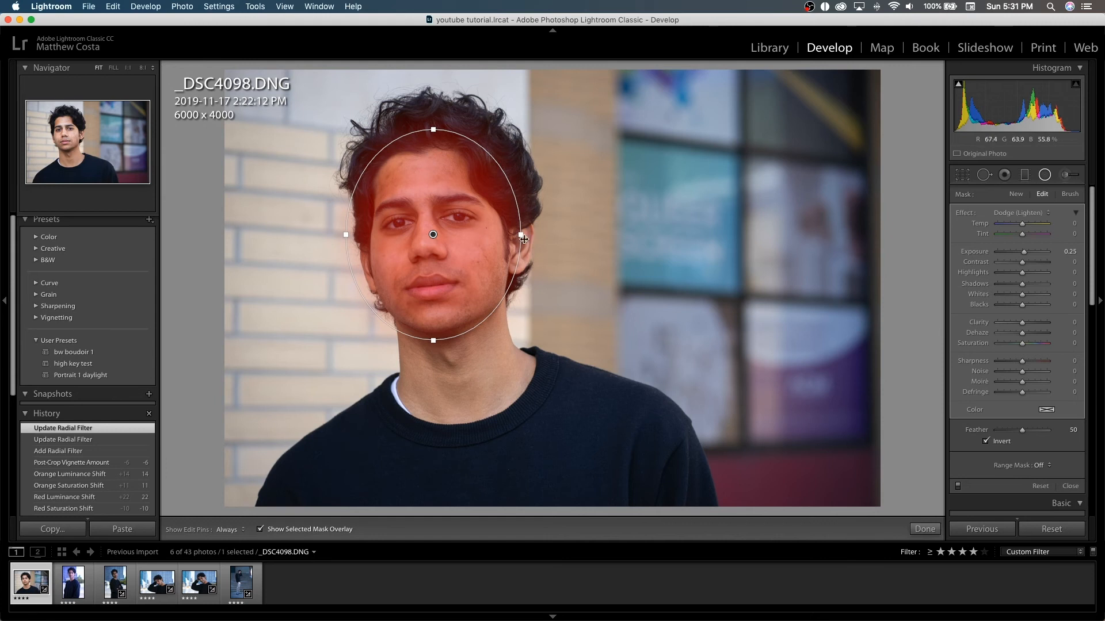
- Shrink, tilt and reposition the radial filter's ellipse so it closely follows the face, and close the filter tool
drag(433, 127, 433, 148)
drag(520, 234, 555, 191)
drag(431, 235, 430, 238)
drag(496, 227, 498, 227)
key(shift+m)
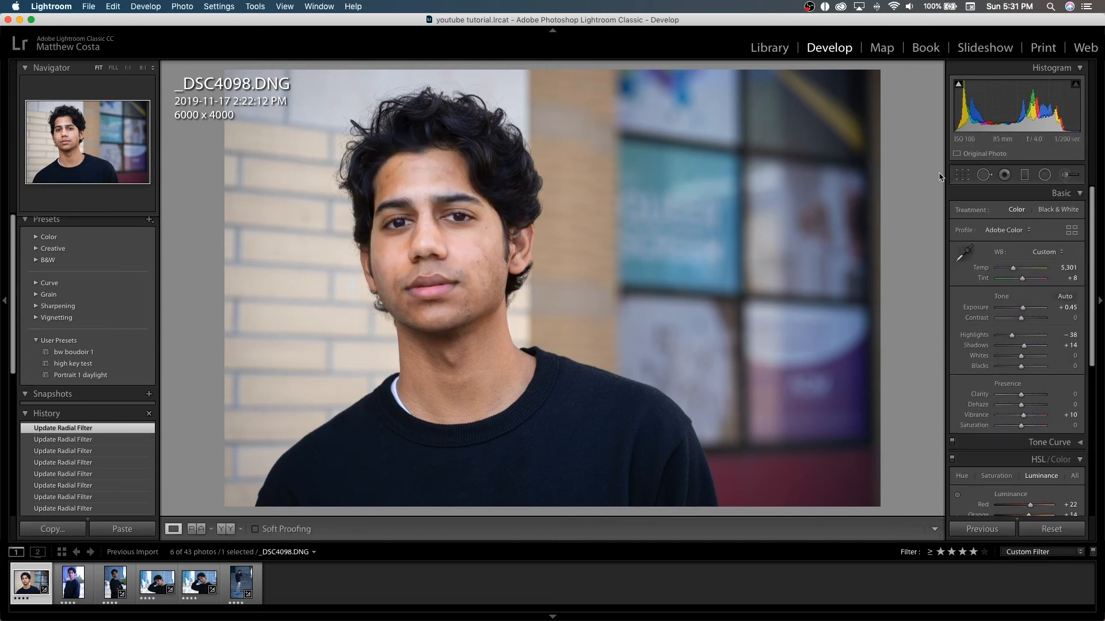
- Reselect the face's radial filter, hide its mask overlay and set its Exposure to 0.27
click(1049, 175)
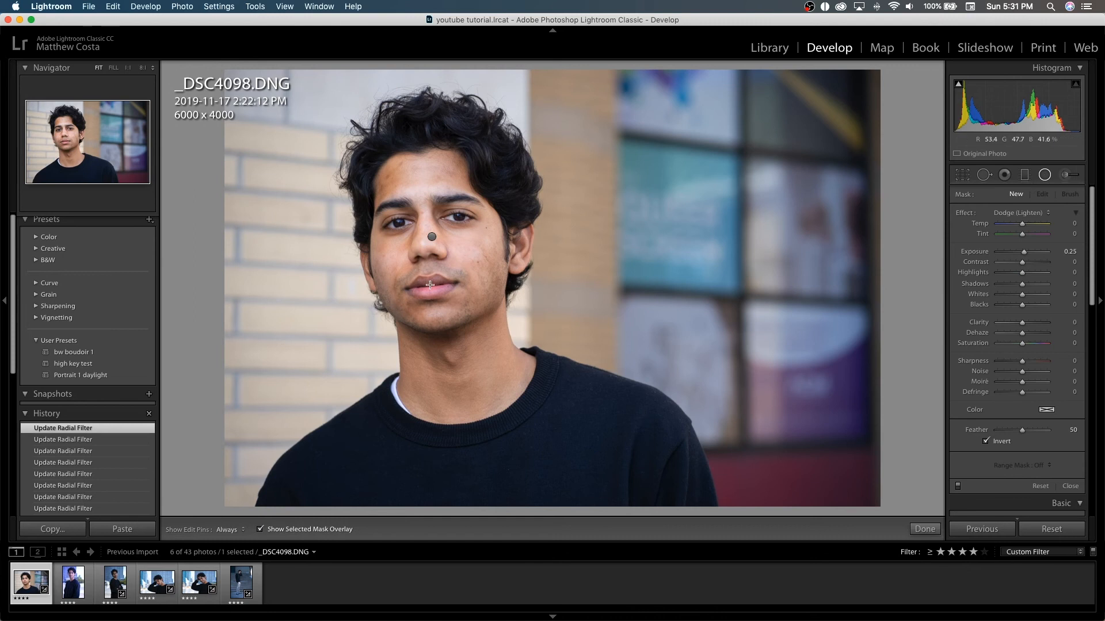
click(432, 236)
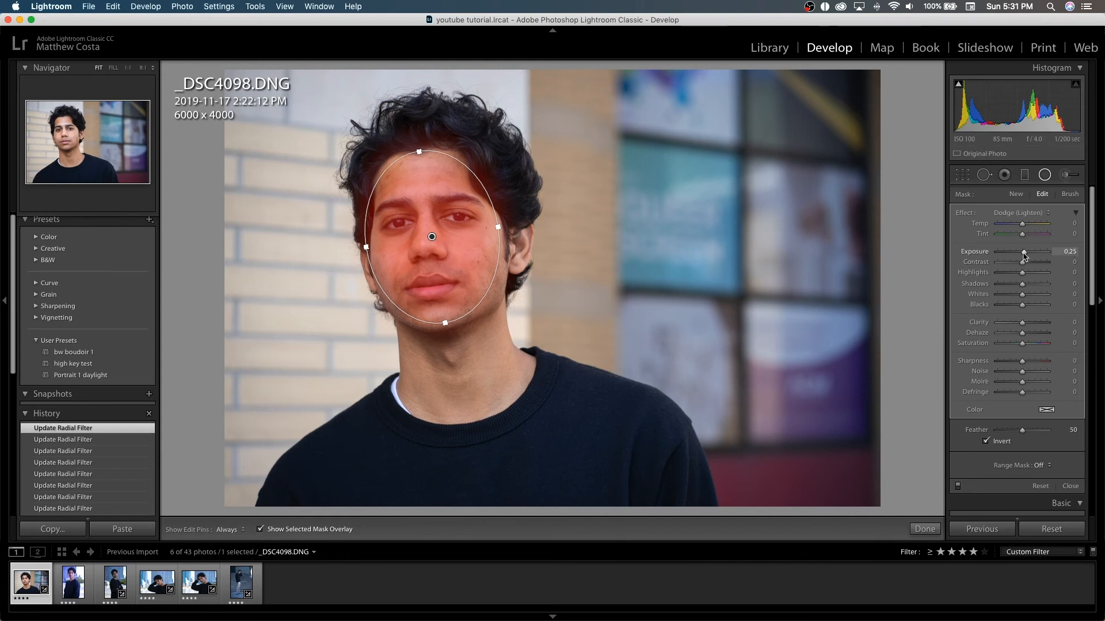
mouse_move(1024, 255)
mouse_down()
mouse_move(1001, 256)
mouse_move(1028, 256)
mouse_up()
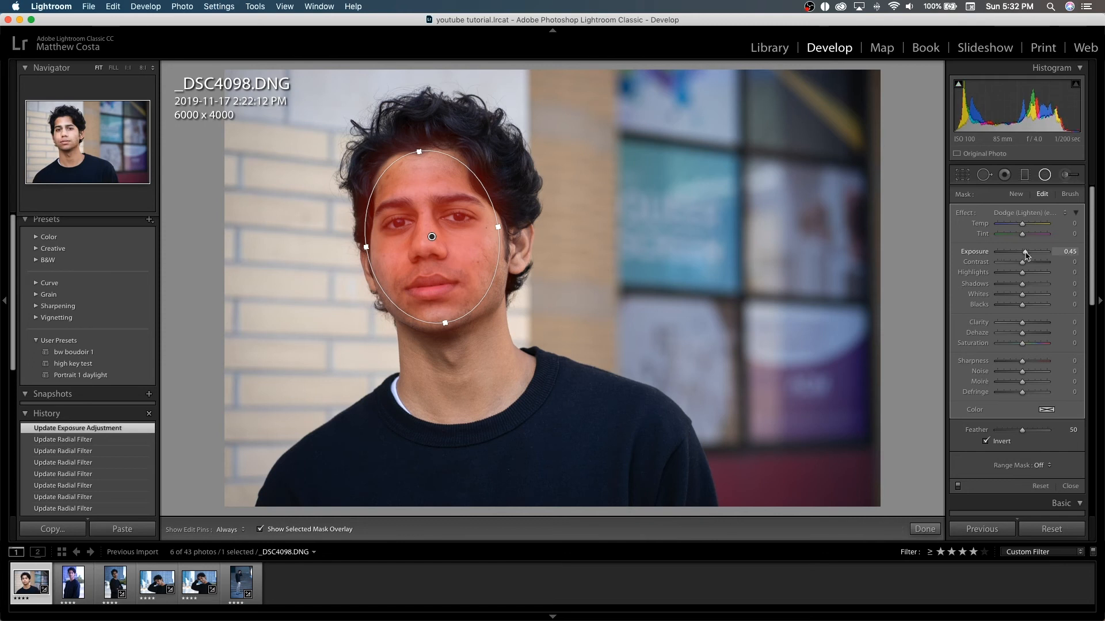
key(o)
mouse_move(1018, 252)
mouse_down()
mouse_move(1065, 252)
mouse_move(802, 259)
mouse_move(1088, 257)
mouse_move(1027, 256)
mouse_up()
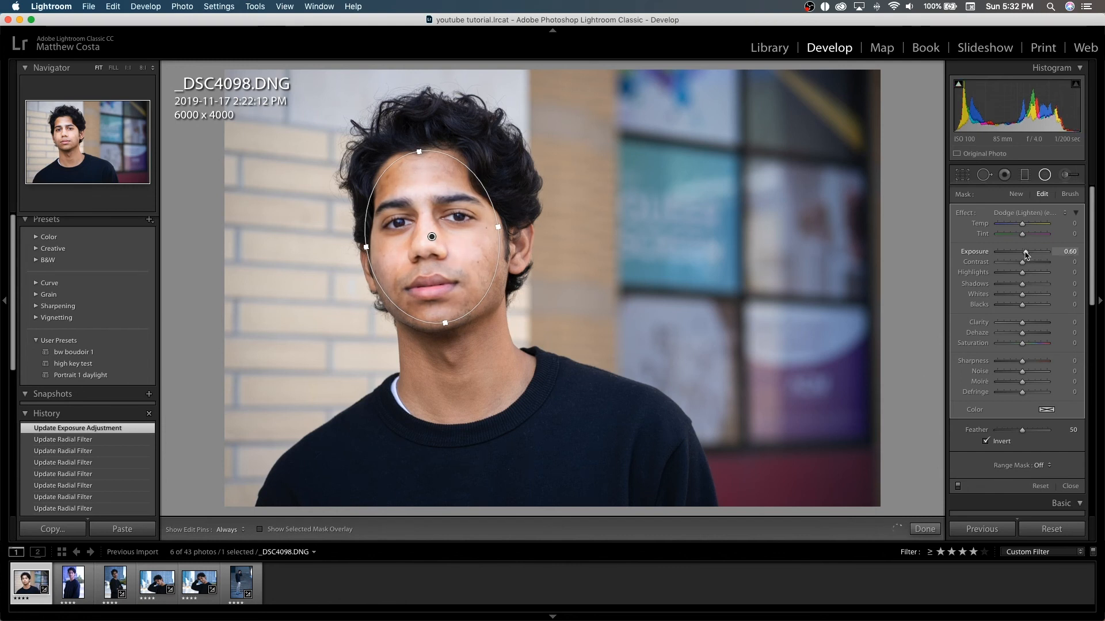
drag(1026, 255, 1024, 254)
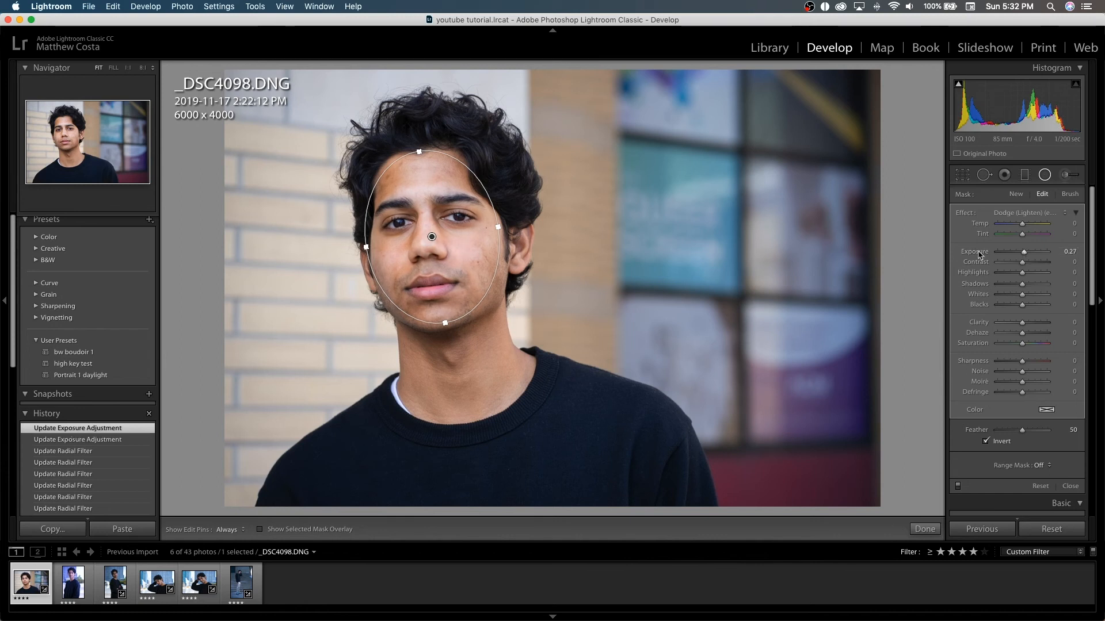
- Try a Shadows value of 64 on the face's radial filter and bring it back down
drag(1022, 286, 1038, 289)
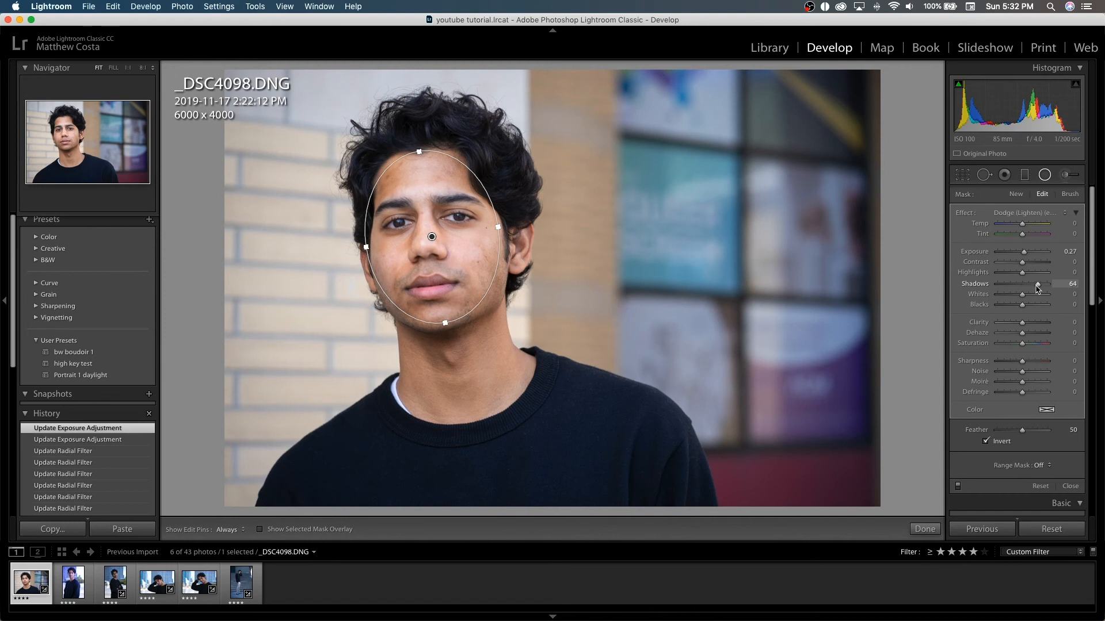
drag(1032, 291, 1021, 290)
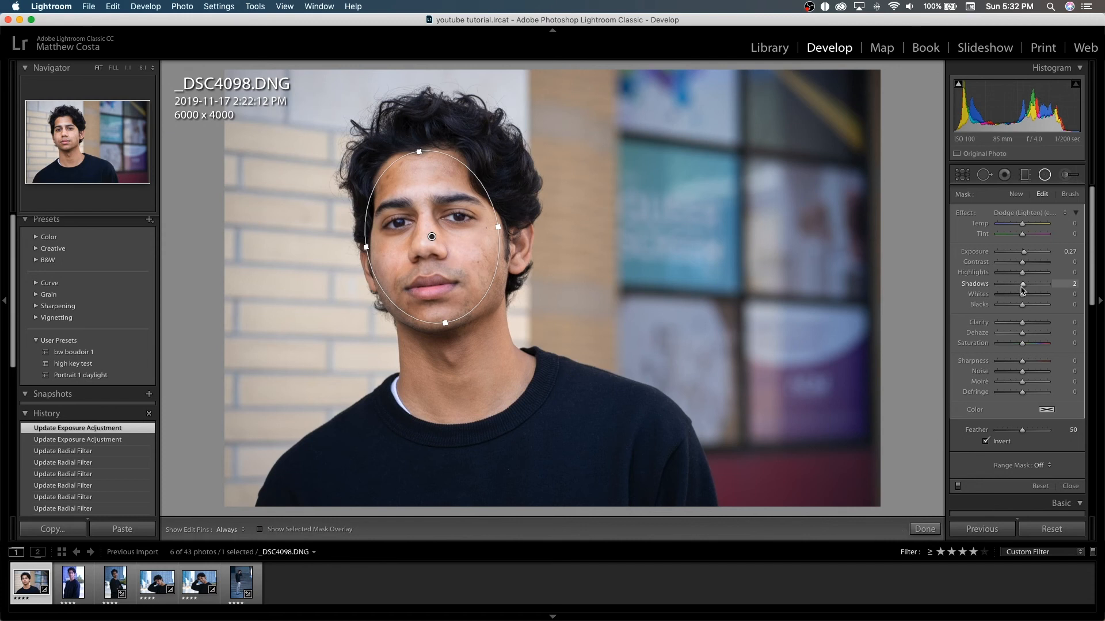
drag(1022, 291, 1021, 291)
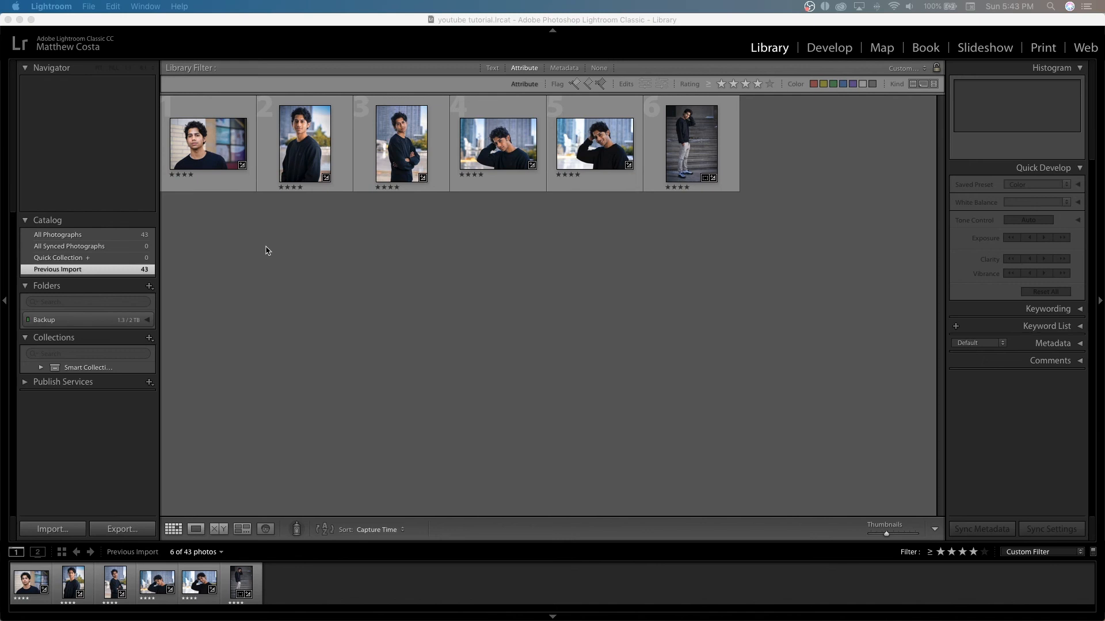
- Select the first portrait, _DSC4098.DNG, in the Library grid
click(836, 49)
click(772, 50)
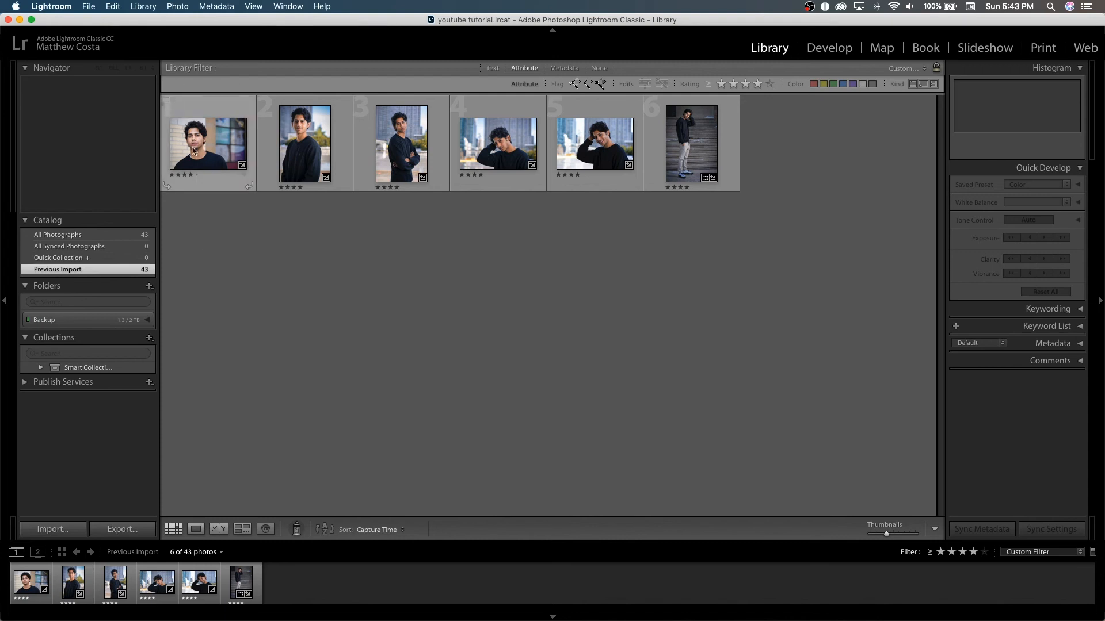
click(203, 165)
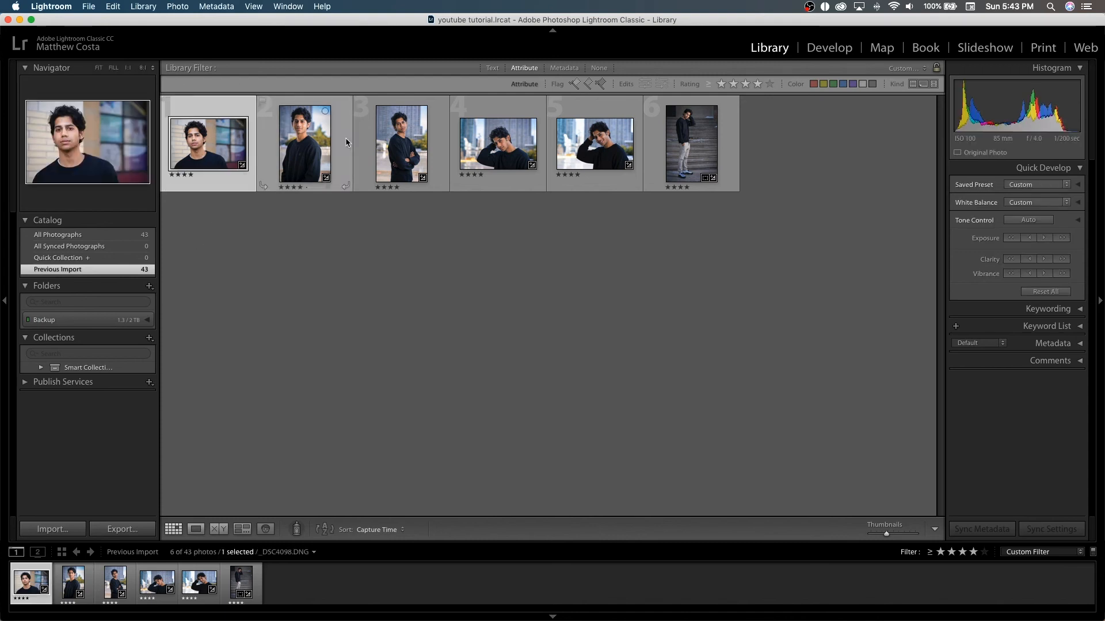
shift+click(709, 138)
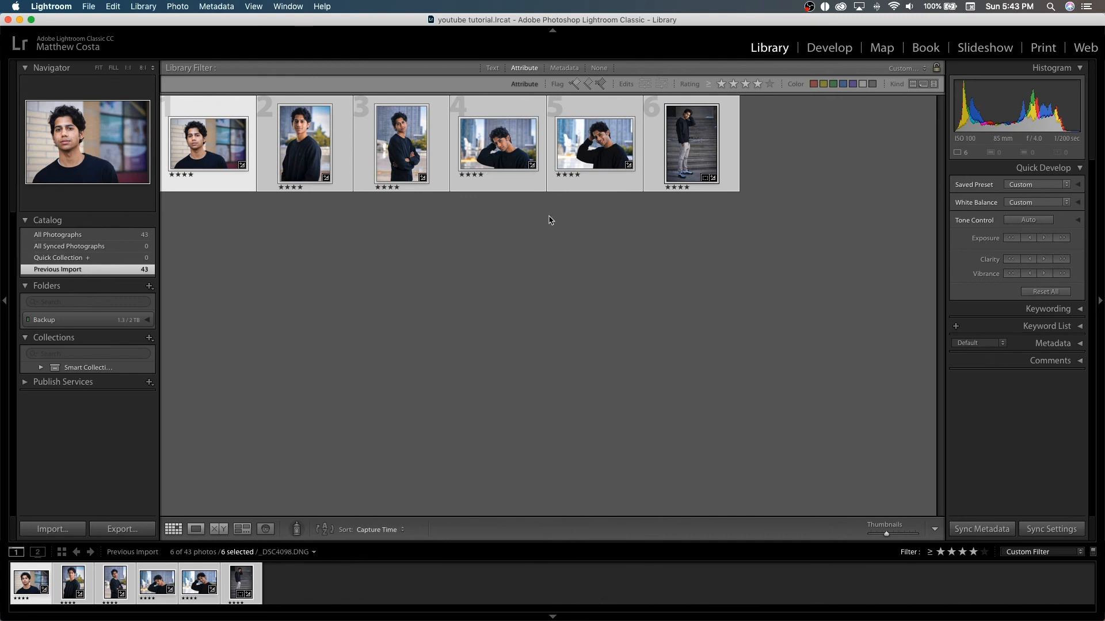
click(403, 228)
click(405, 157)
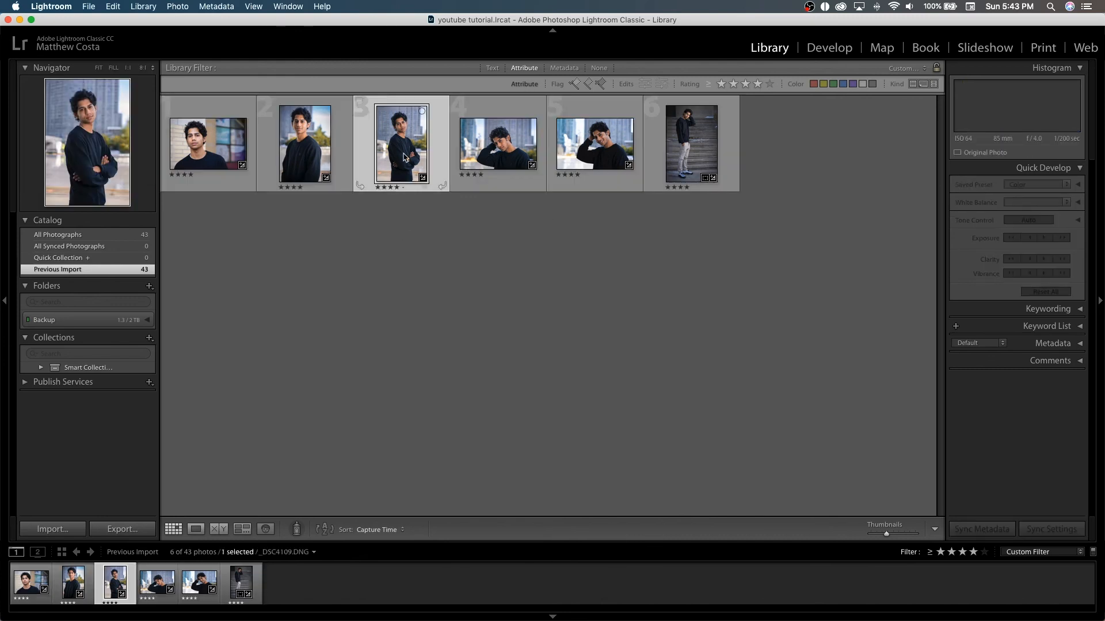
click(206, 150)
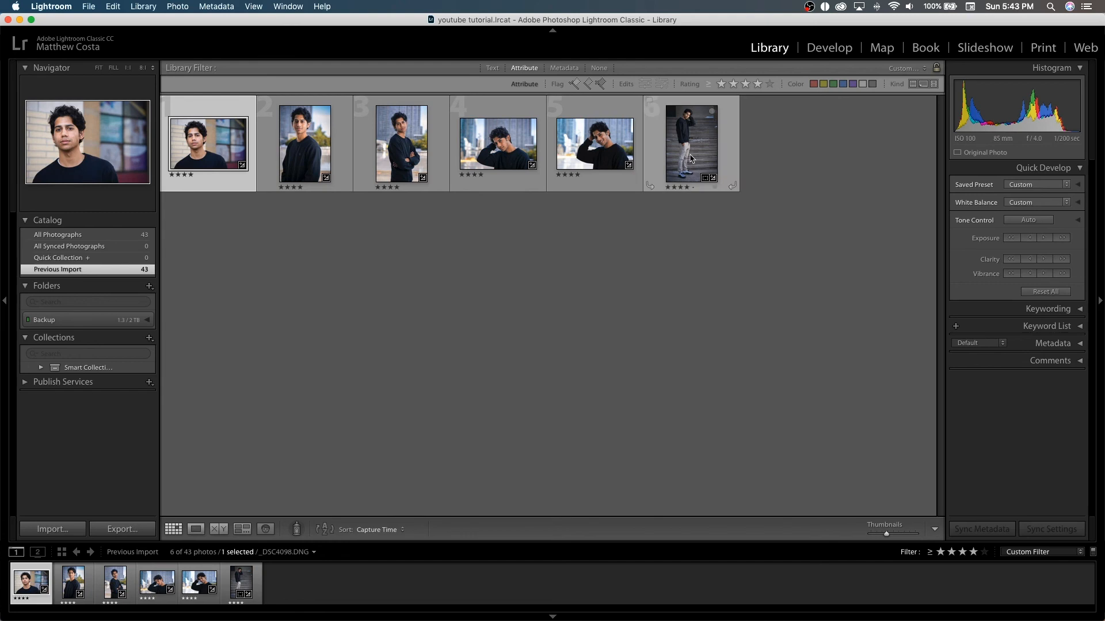
- Select all six 4-star photos in the Library grid and open the export settings for them
key(super+a)
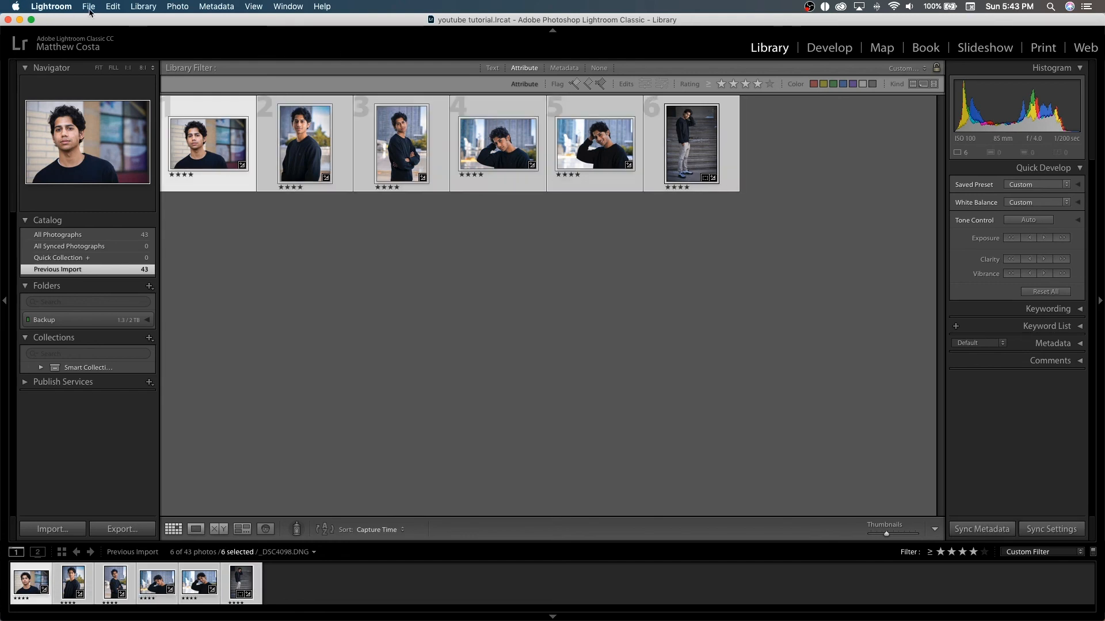
click(89, 8)
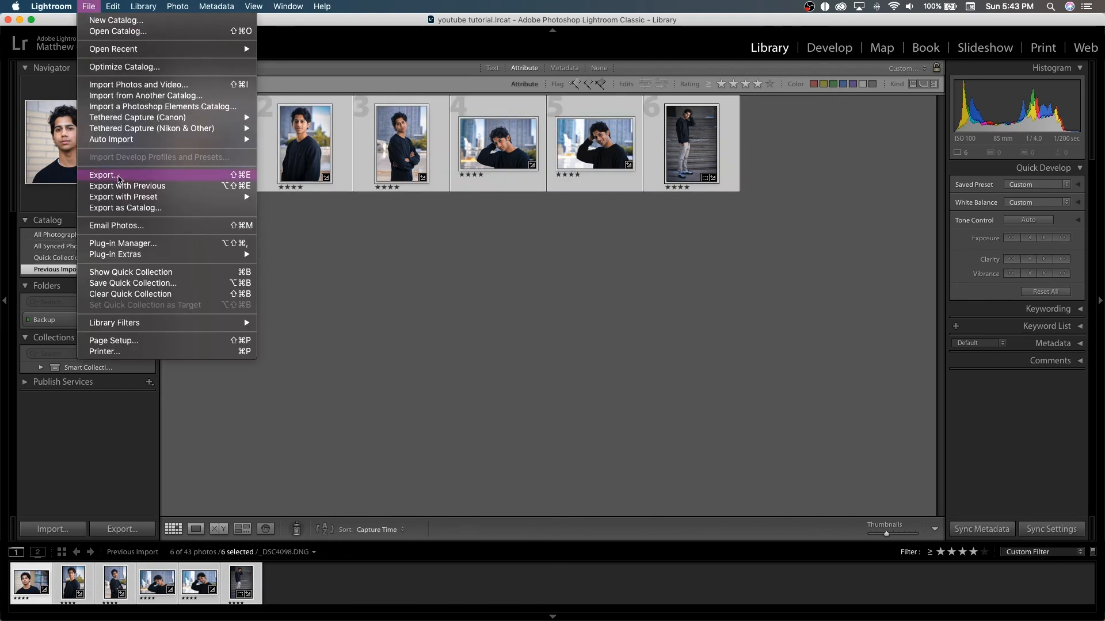
click(118, 179)
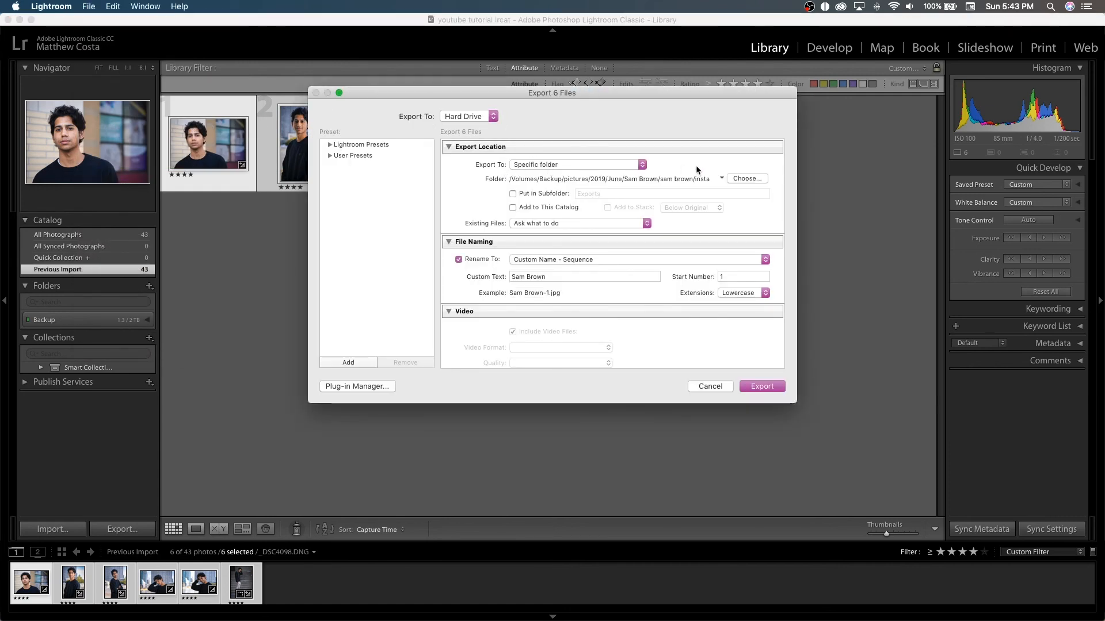
- Browse for a new export destination, going through 2019 and november into the youtube tutorial folder
click(747, 179)
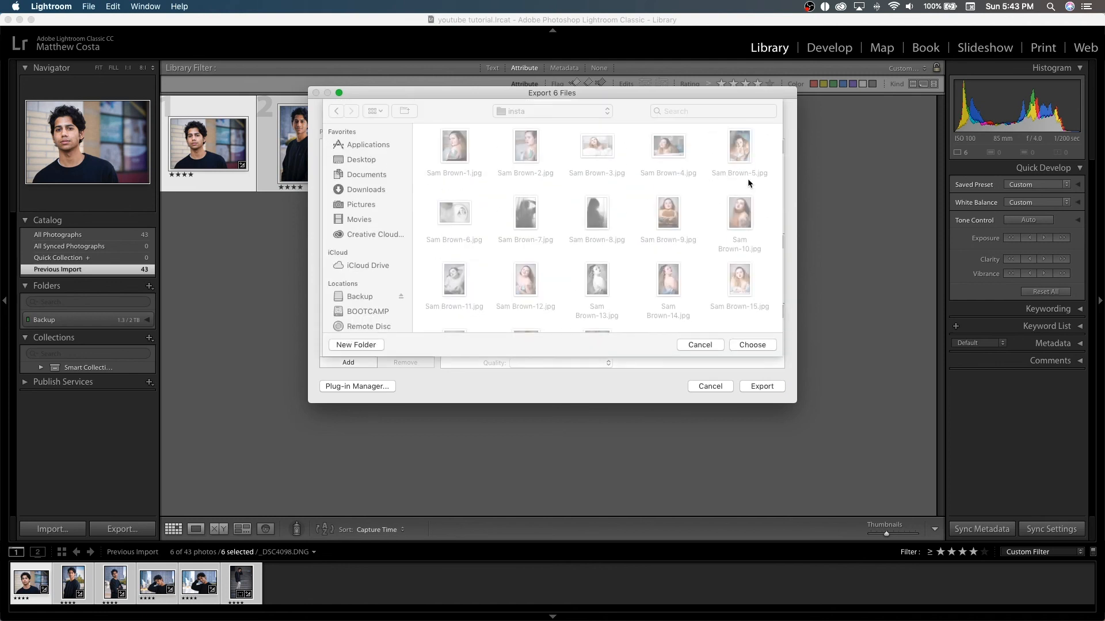
click(535, 112)
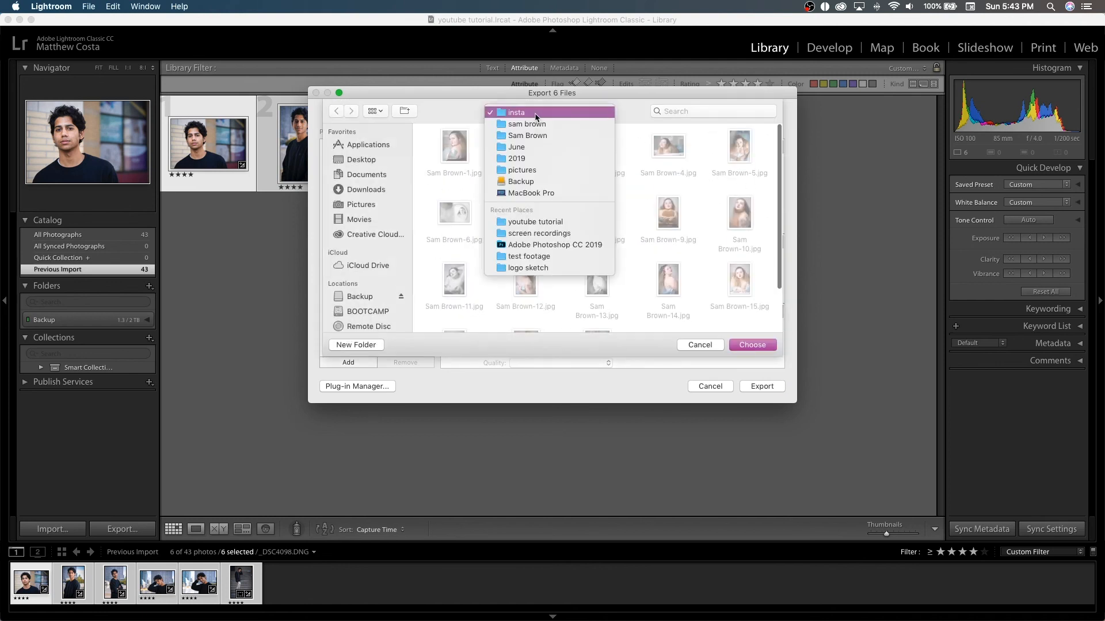
click(528, 158)
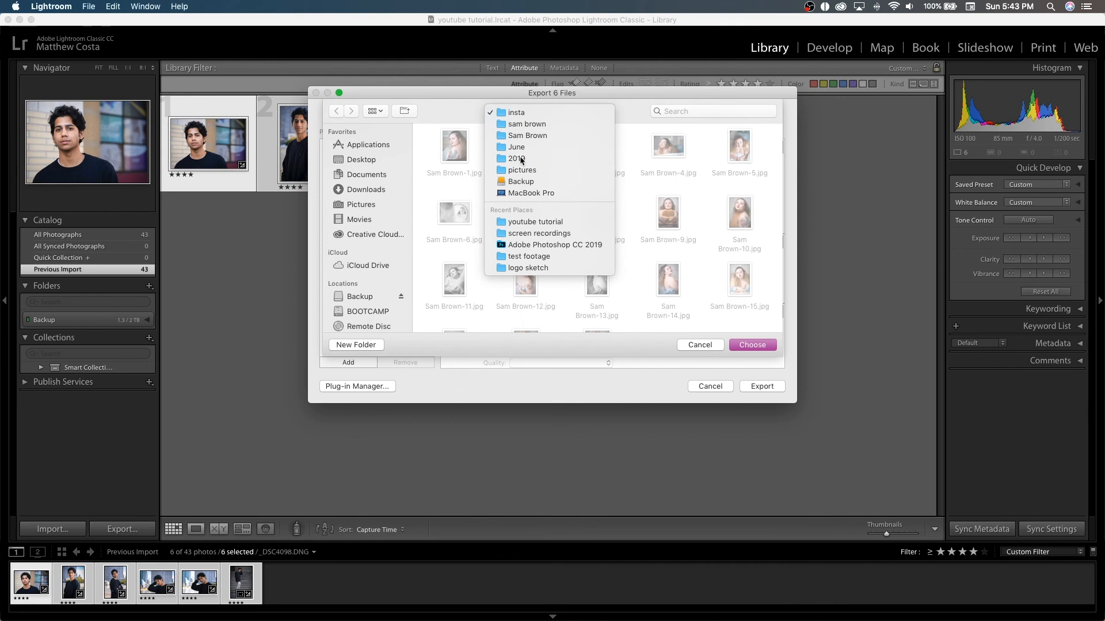
double_click(525, 229)
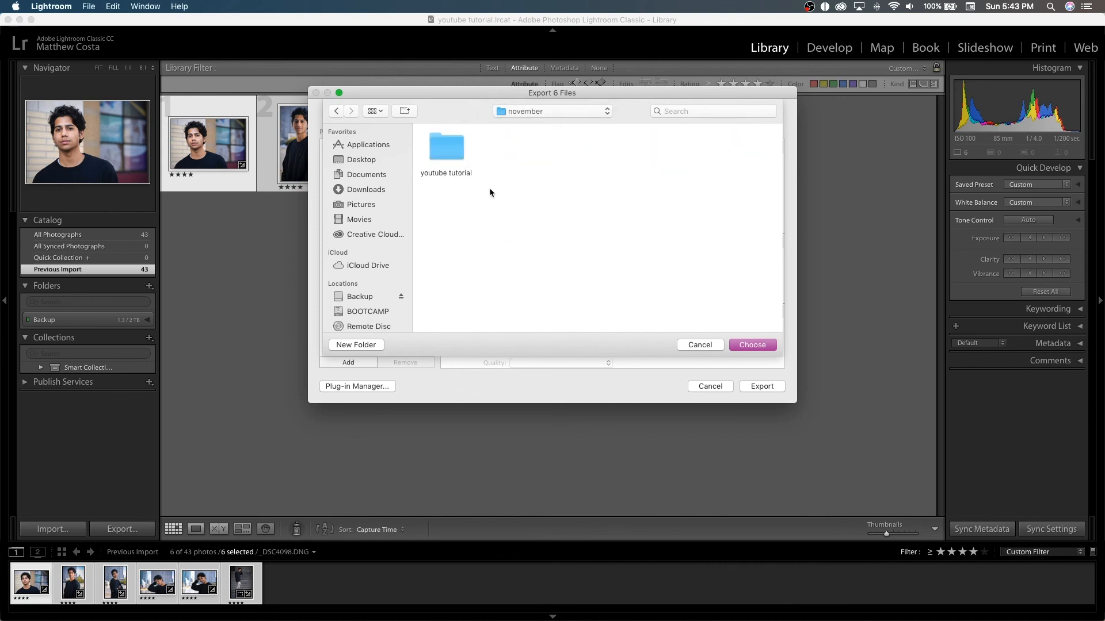
double_click(455, 150)
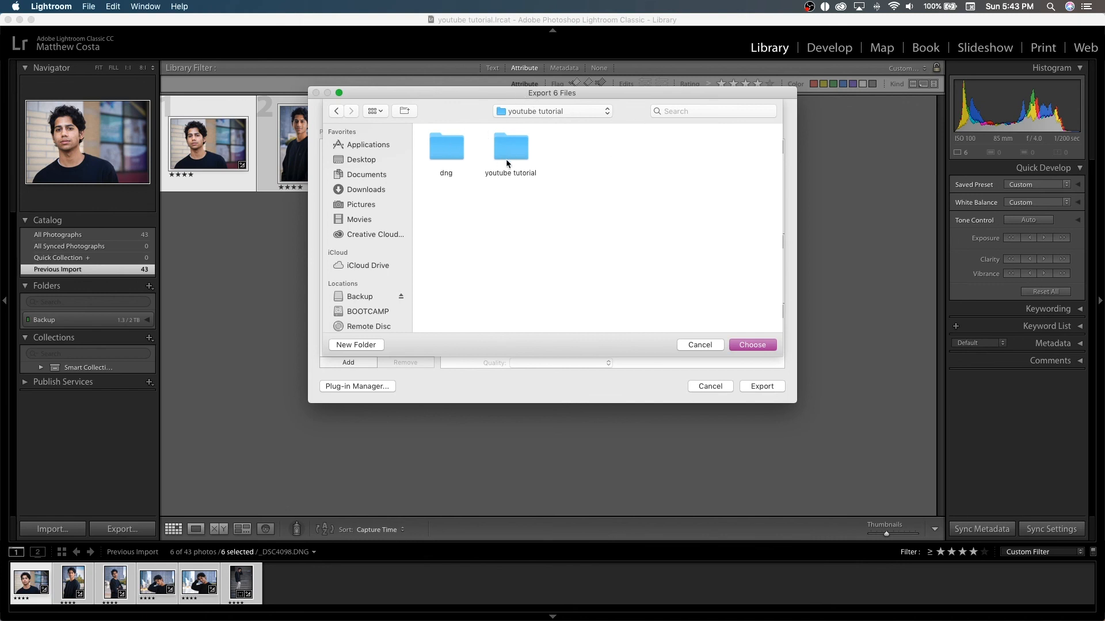
- Create a folder named "exports full" inside youtube tutorial and choose it as the export destination
click(357, 345)
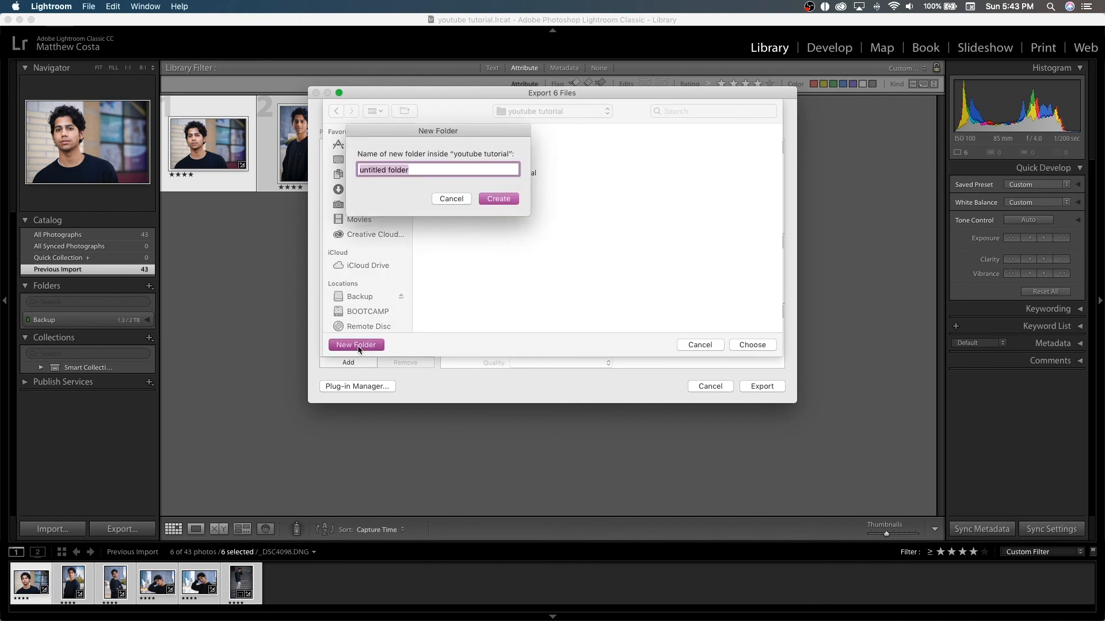
text(exports full)
click(499, 199)
click(753, 345)
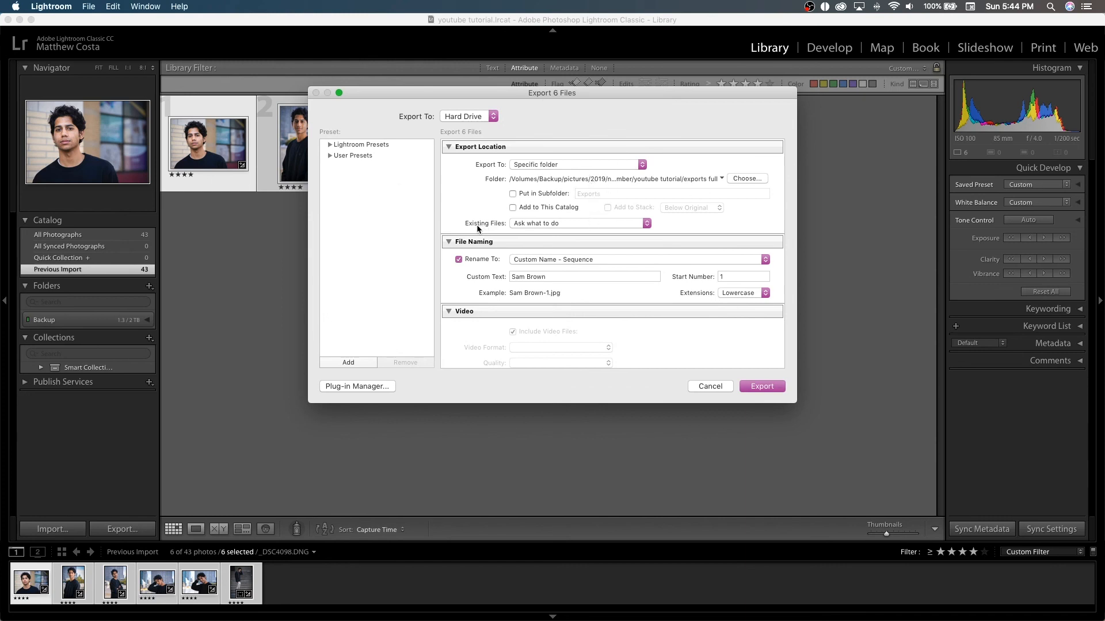
- Keep existing files set to "Ask what to do" and set the custom file name text to "youtube tutorial"
click(578, 227)
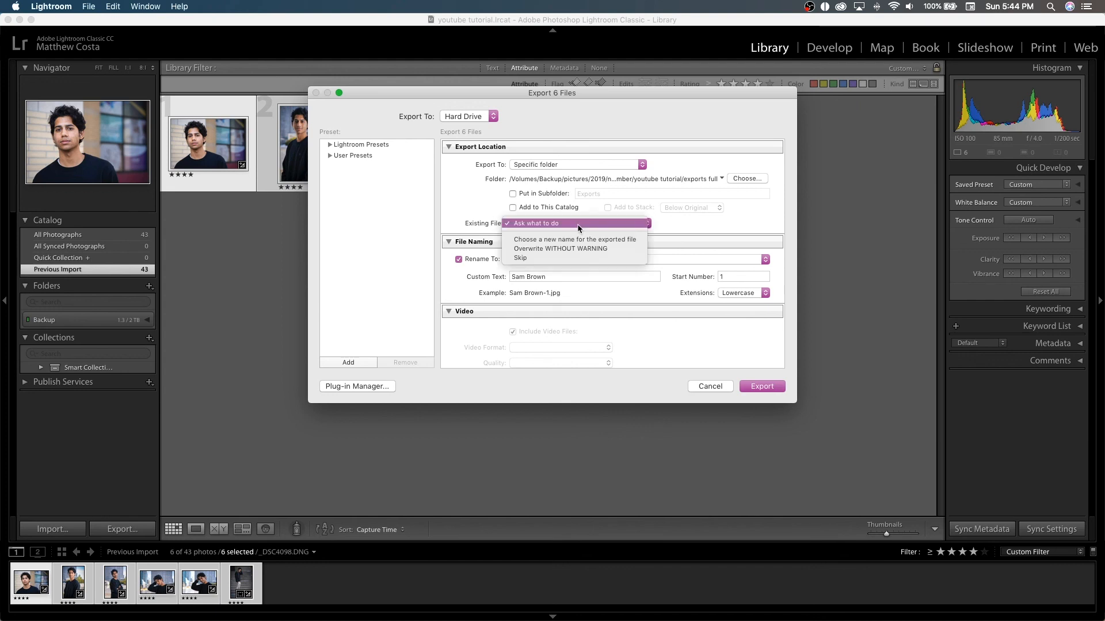
click(579, 226)
scroll(518, 279, down, 1)
scroll(518, 280, down, 3)
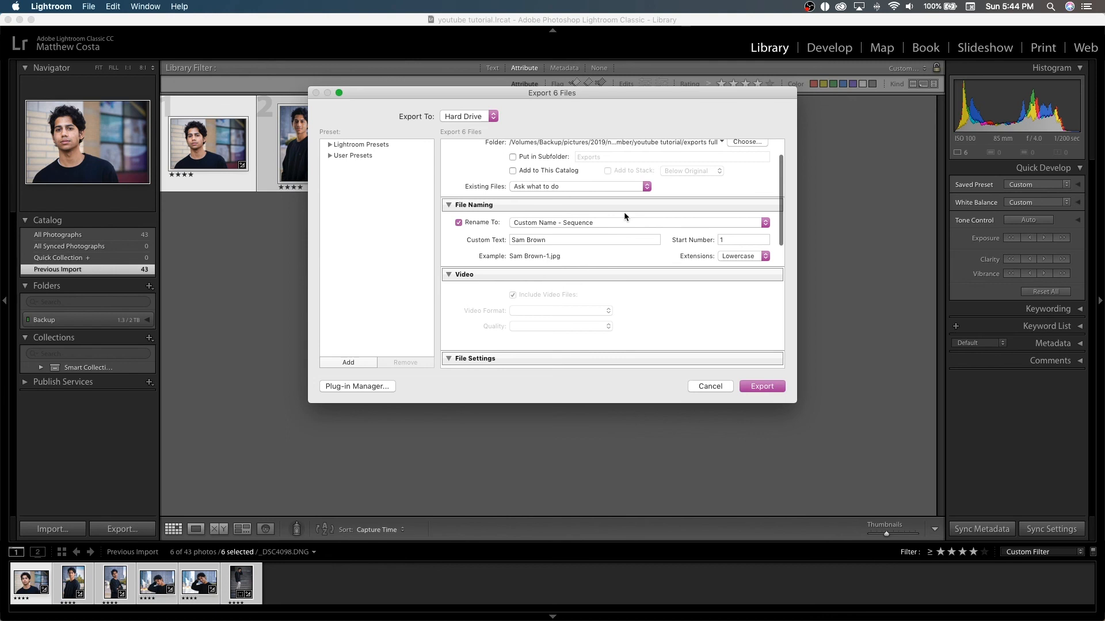
click(548, 240)
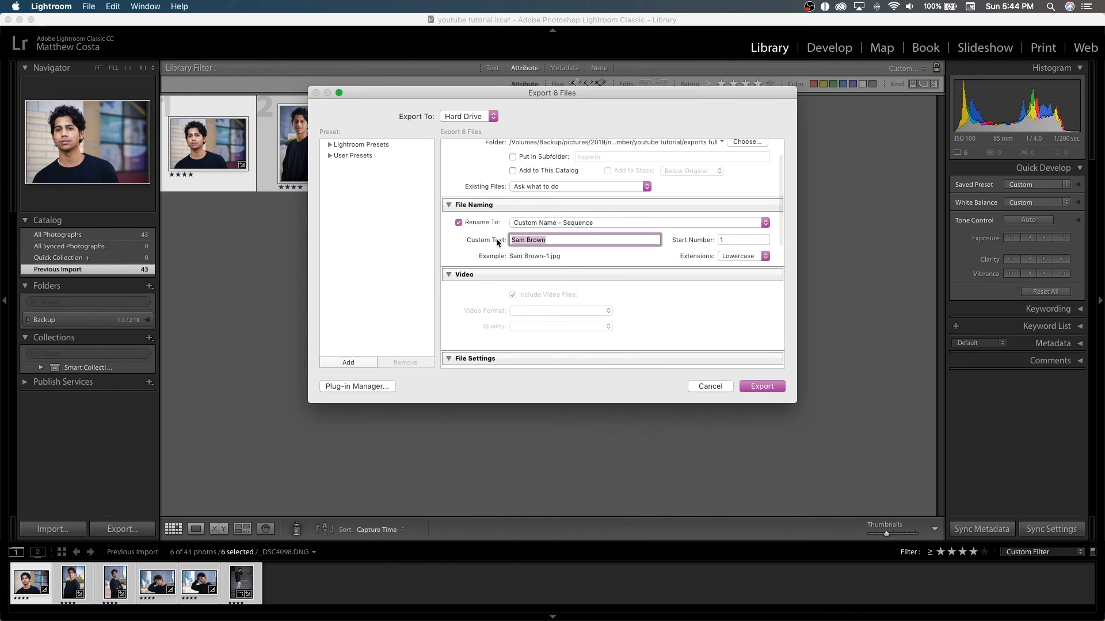
text(youtube tutorial)
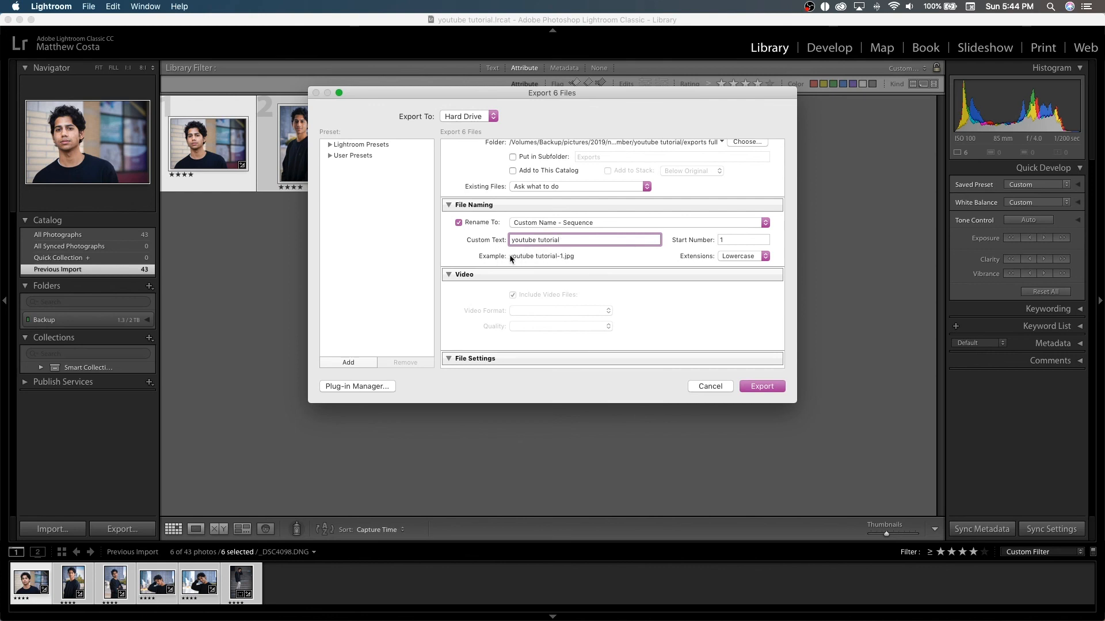
click(569, 260)
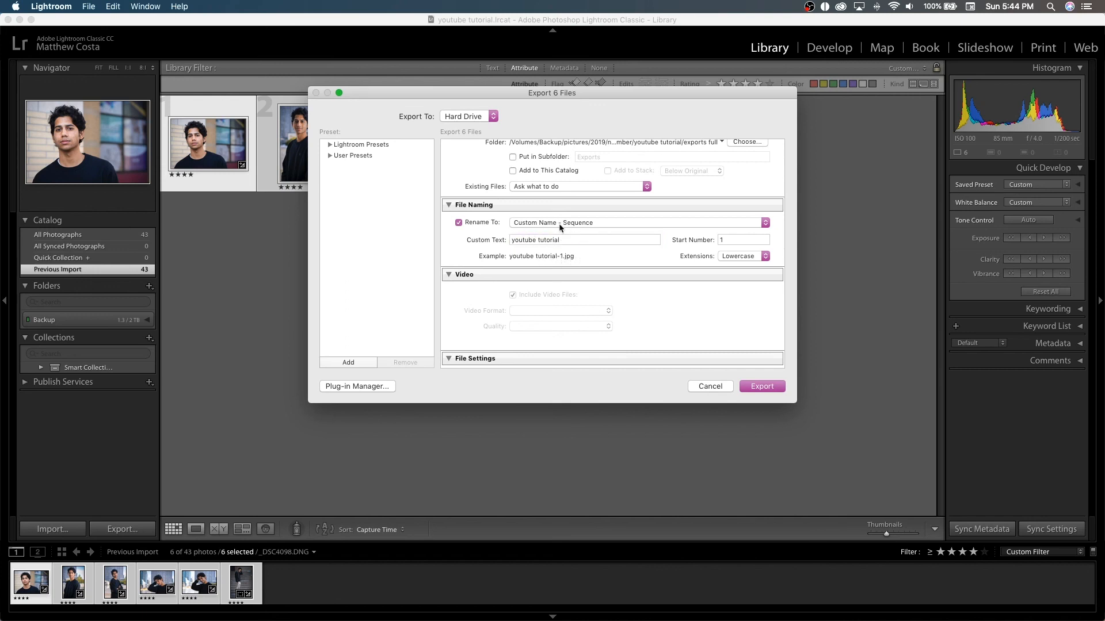
- Check the available file naming templates and the start number, keeping Custom Name - Sequence starting at 1
click(580, 224)
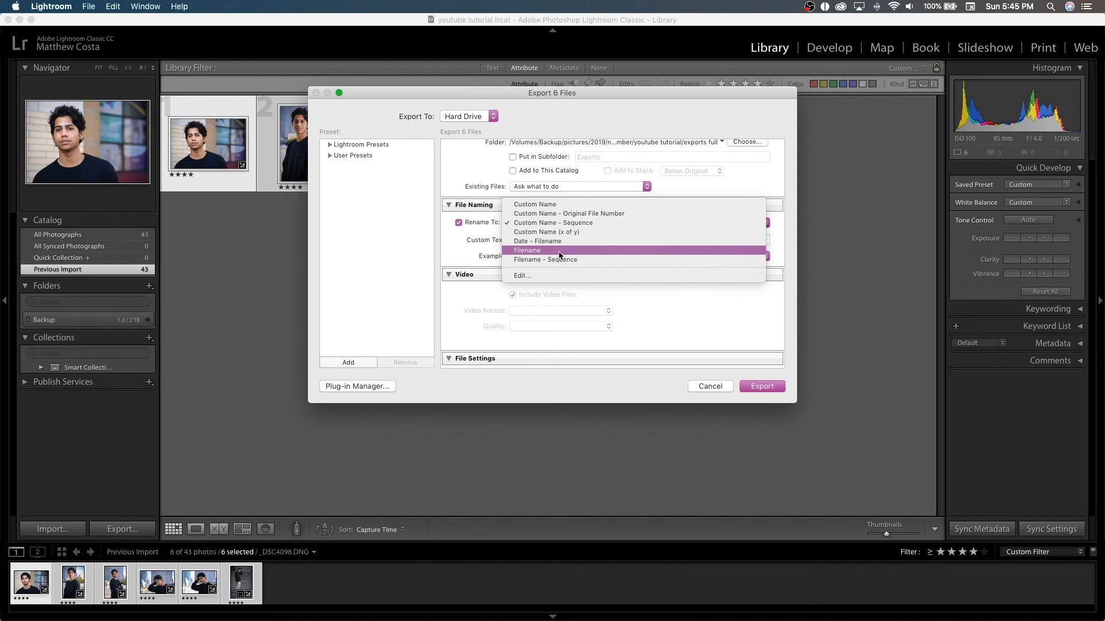
click(465, 256)
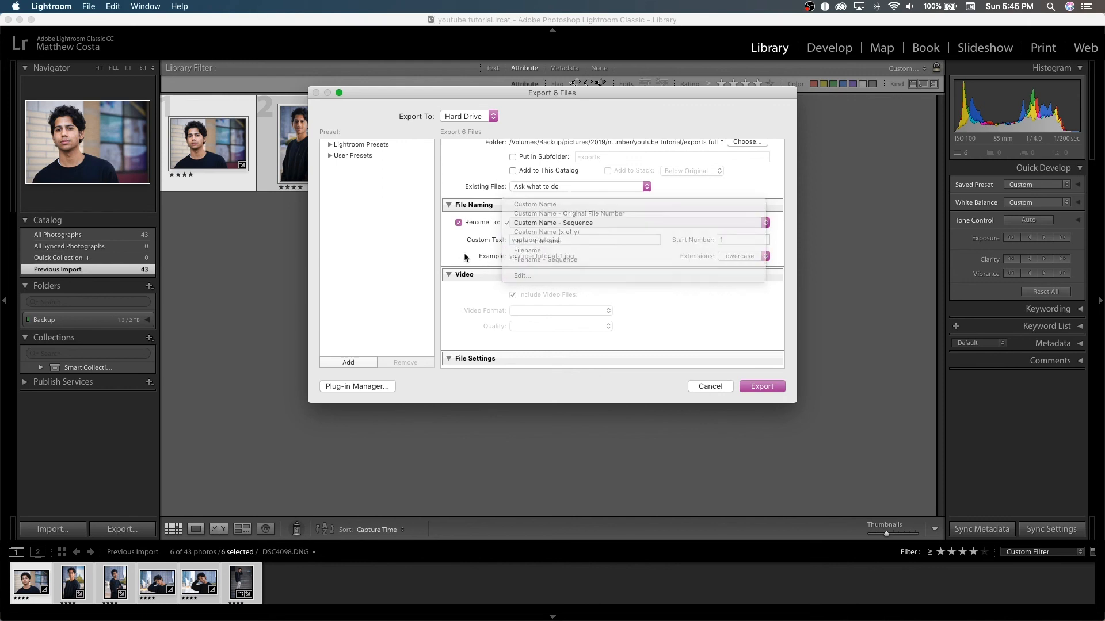
click(724, 241)
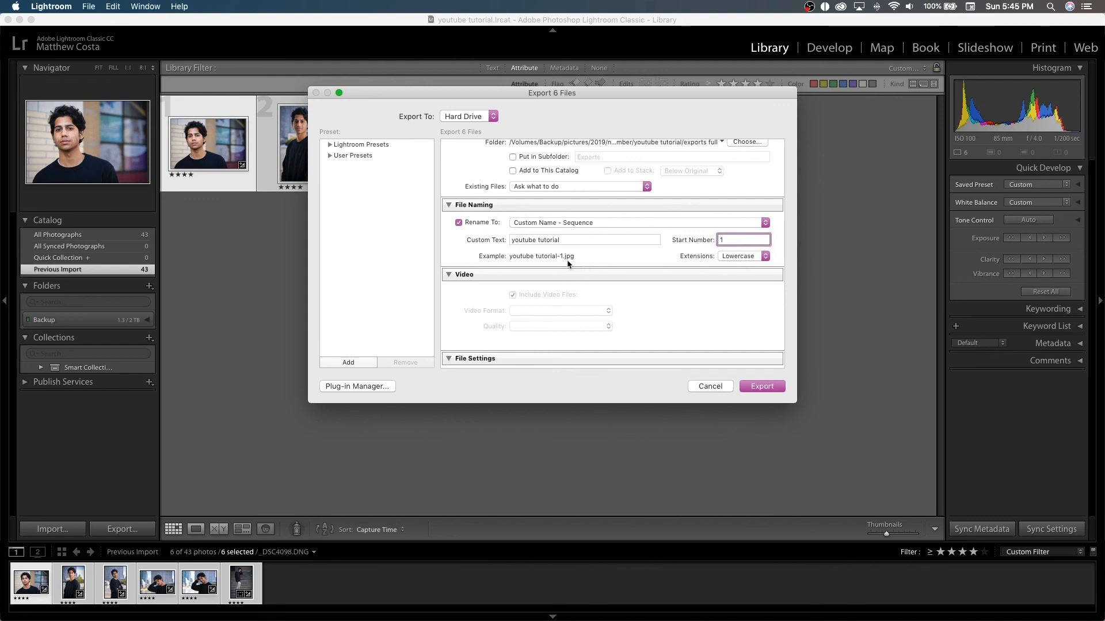
- Keep the JPEG format and sRGB color space for the exported files and set Quality to 100
scroll(584, 264, down, 5)
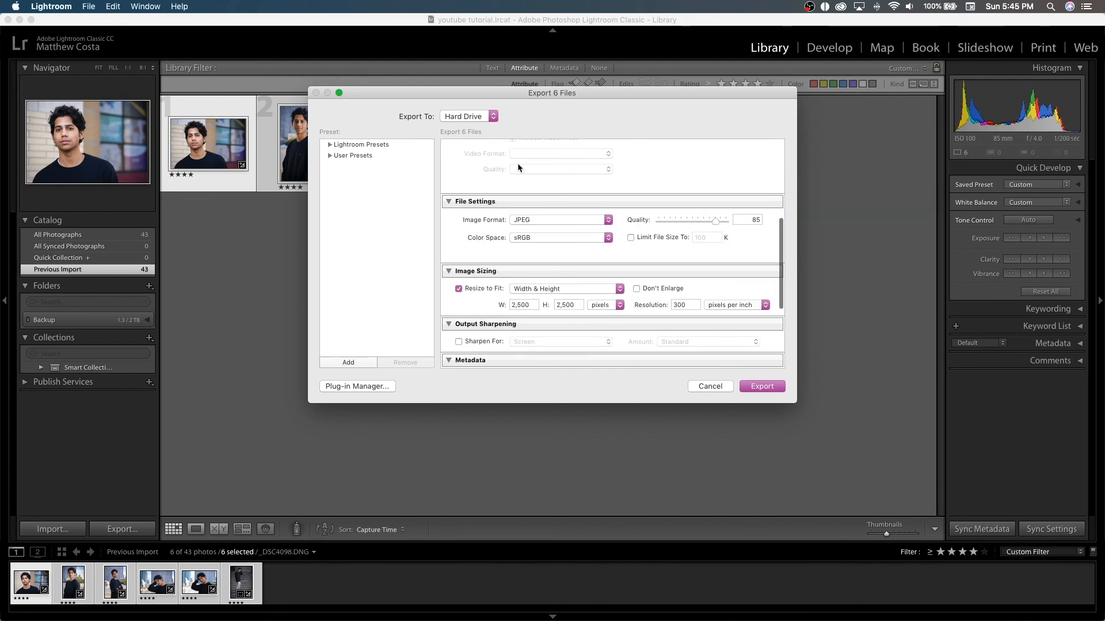
scroll(610, 189, down, 1)
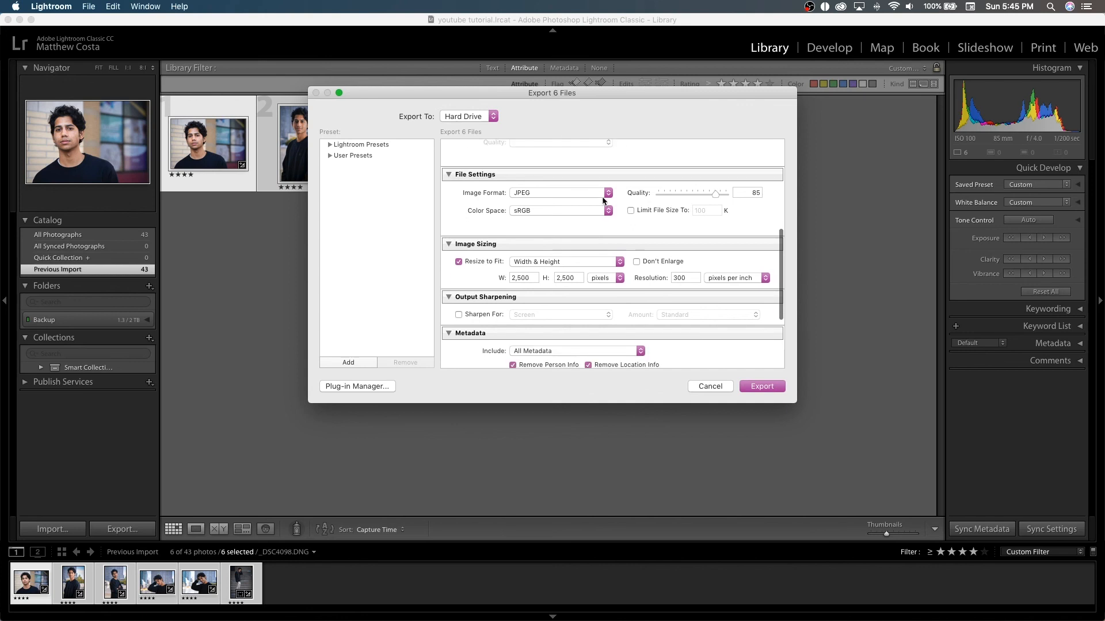
click(543, 191)
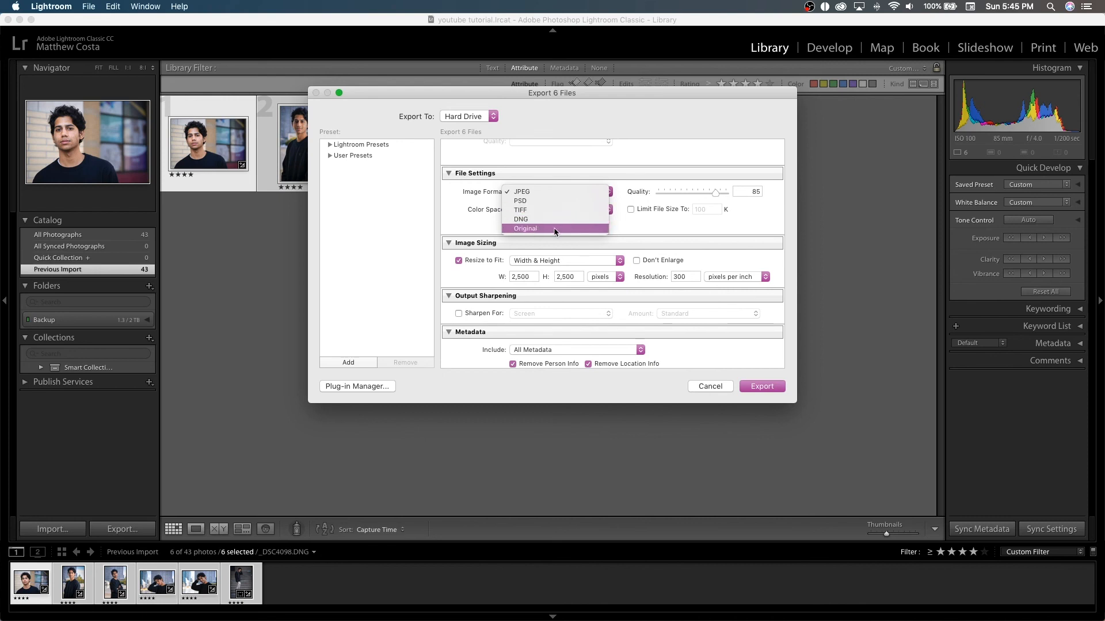
click(537, 193)
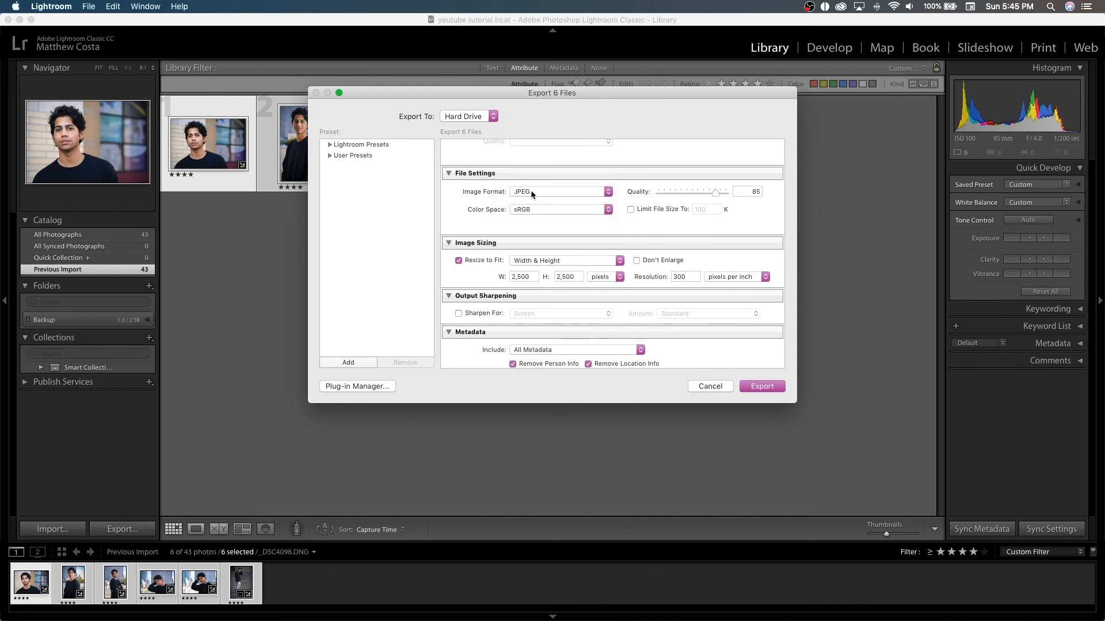
click(552, 210)
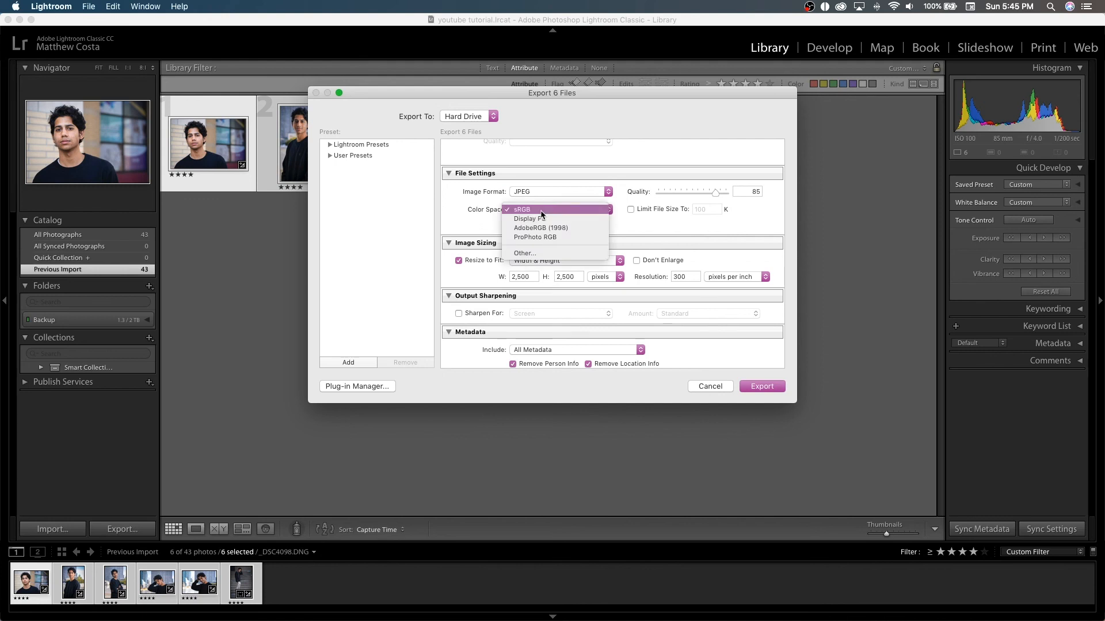
click(540, 211)
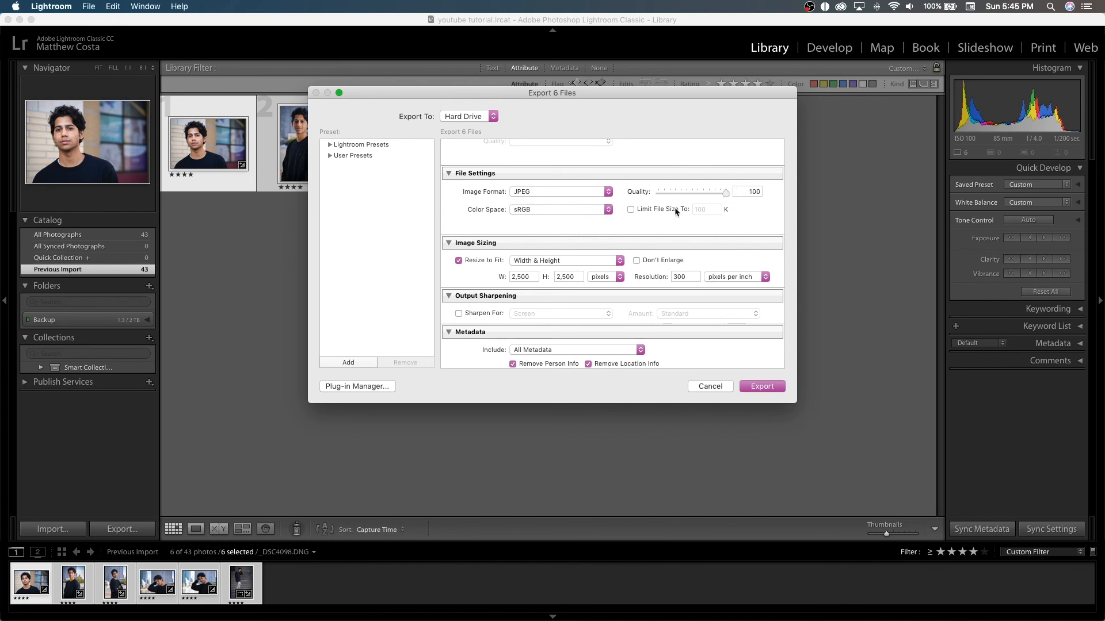
- Turn off Resize to Fit, leave the metadata, watermark and post-processing options as they are, and export the six photos
scroll(668, 227, down, 2)
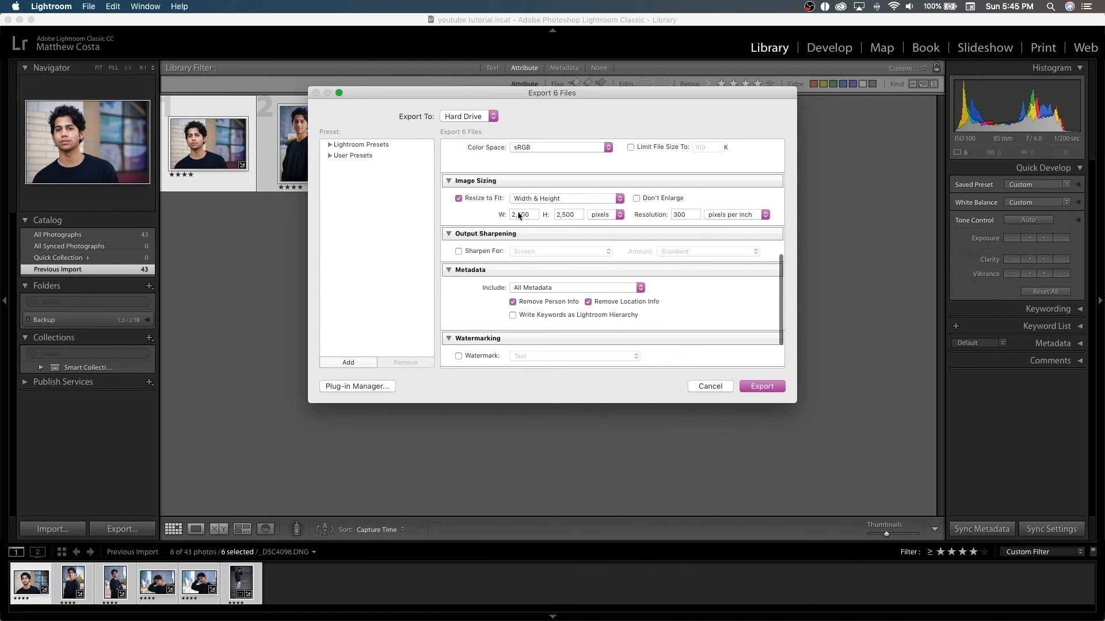
click(459, 199)
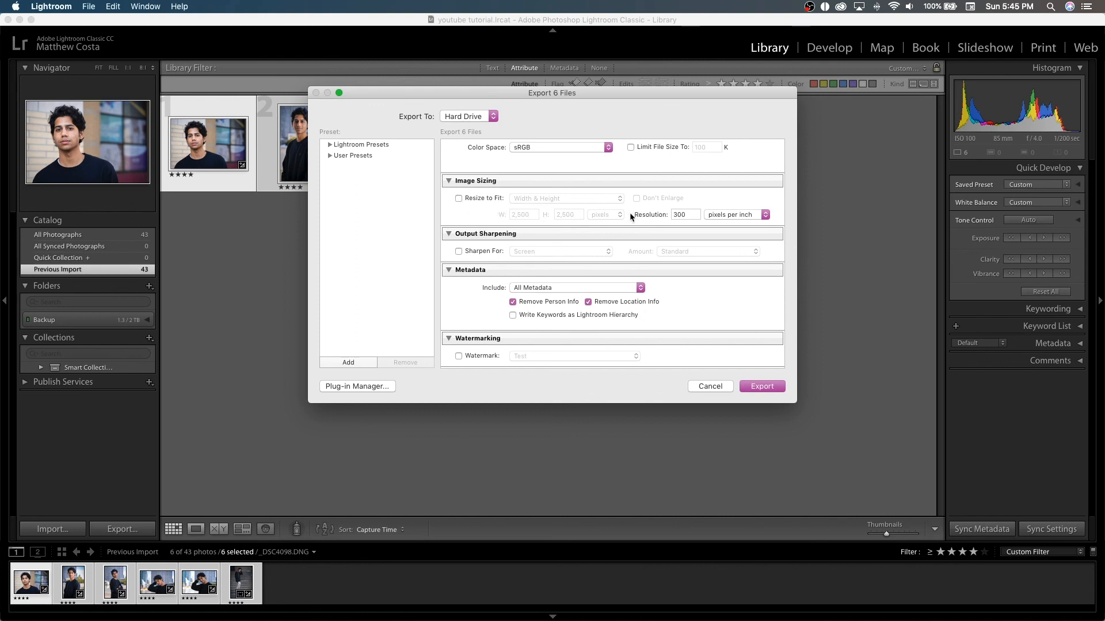
scroll(629, 212, down, 5)
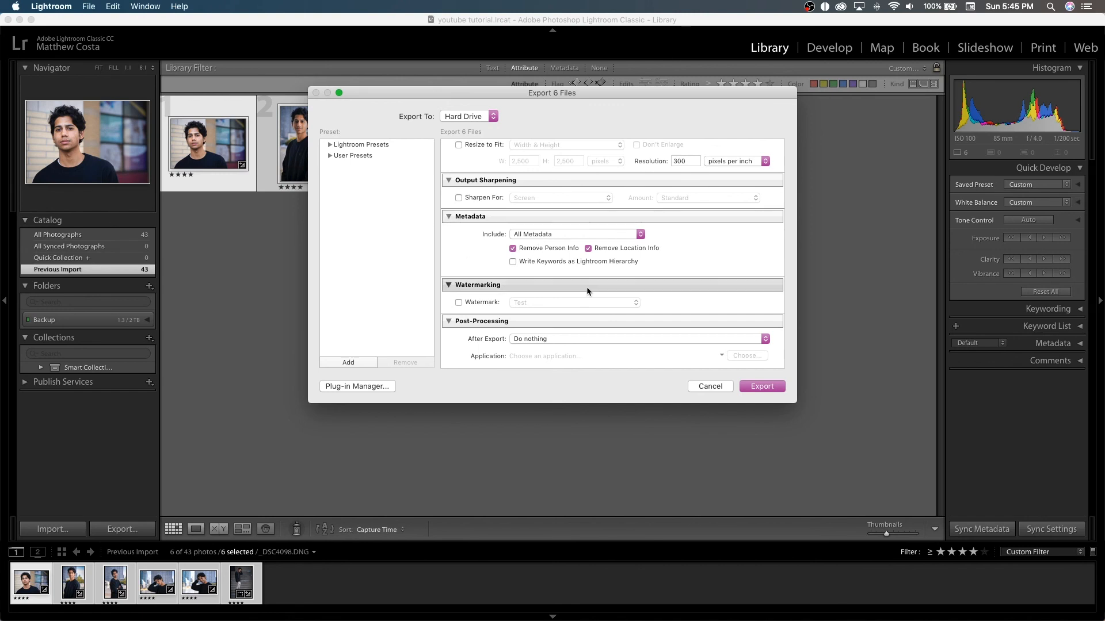
scroll(587, 300, down, 2)
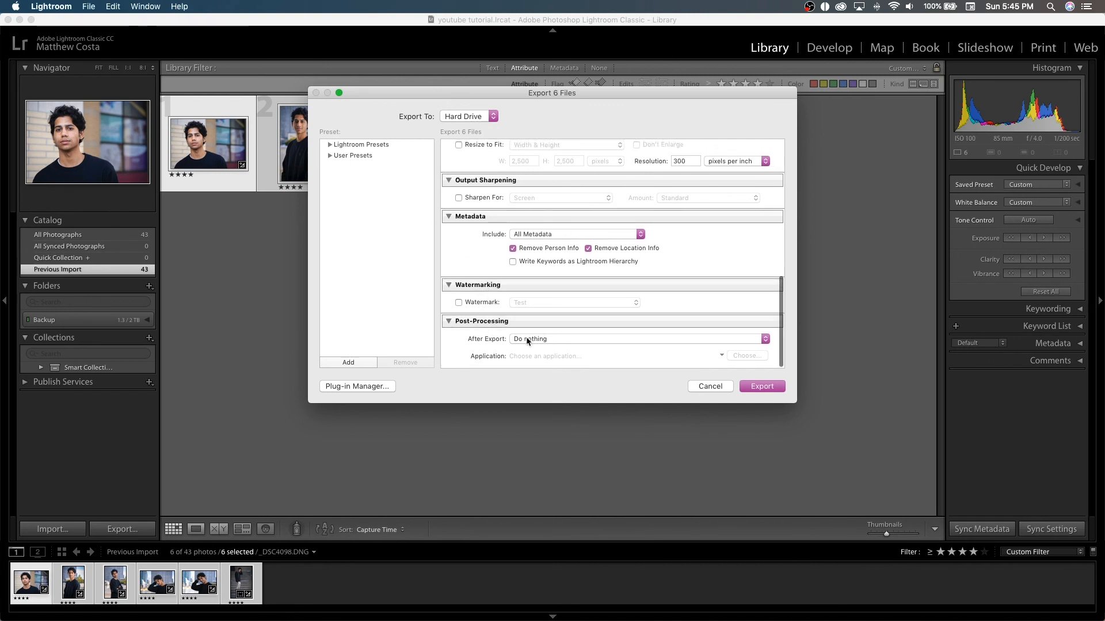
click(763, 387)
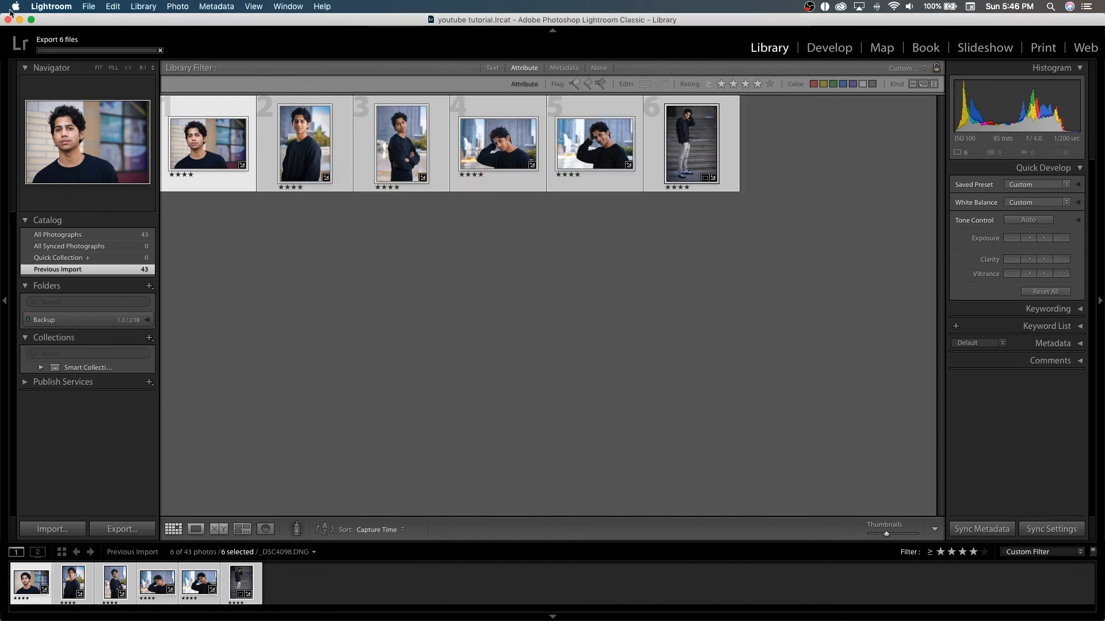